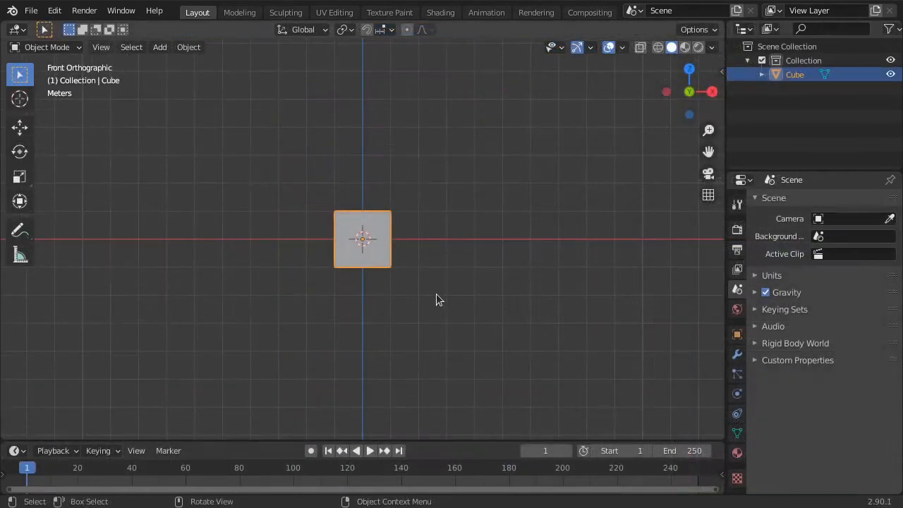
# Move the cube up 1 m along Z so its base rests on the ground line.
pyautogui.press('g')
pyautogui.press('z')
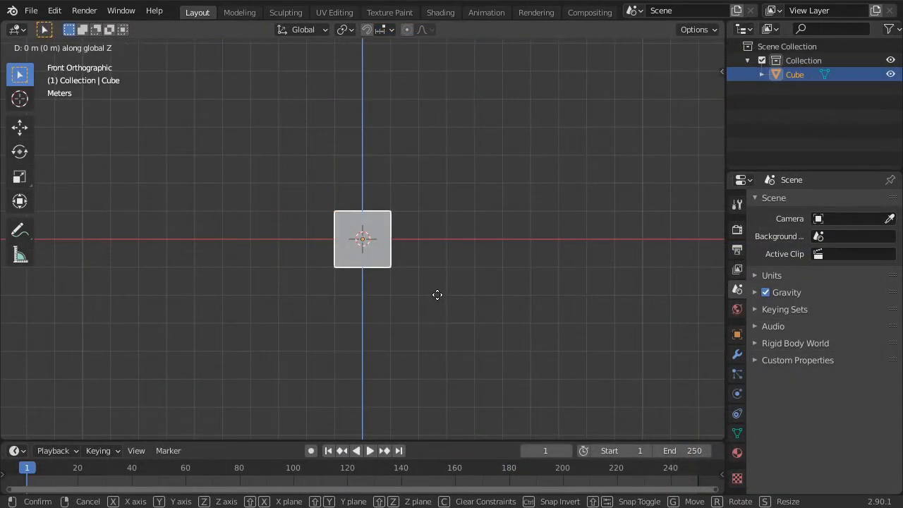
pyautogui.keyDown('ctrl'); pyautogui.click(439, 268); pyautogui.keyUp('ctrl')
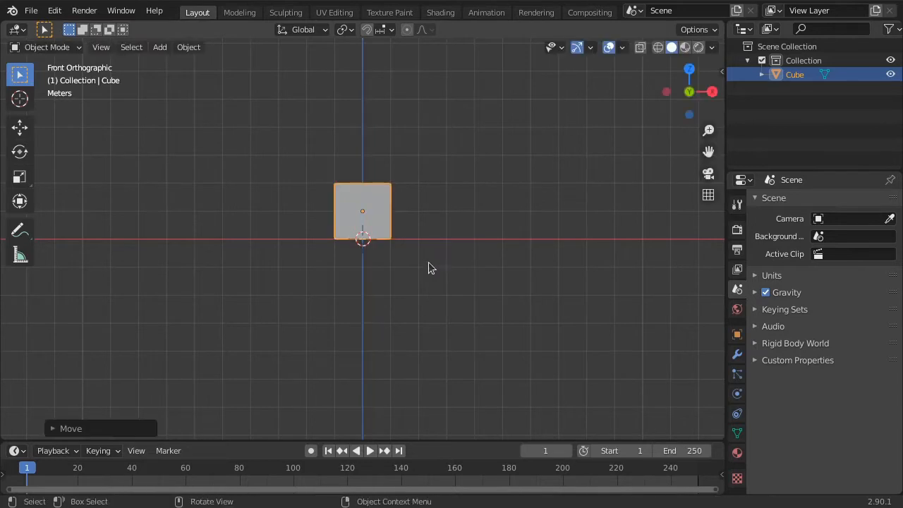
pyautogui.keyDown('shift'); pyautogui.moveTo(428, 264); pyautogui.dragTo(423, 377, button='middle'); pyautogui.keyUp('shift')
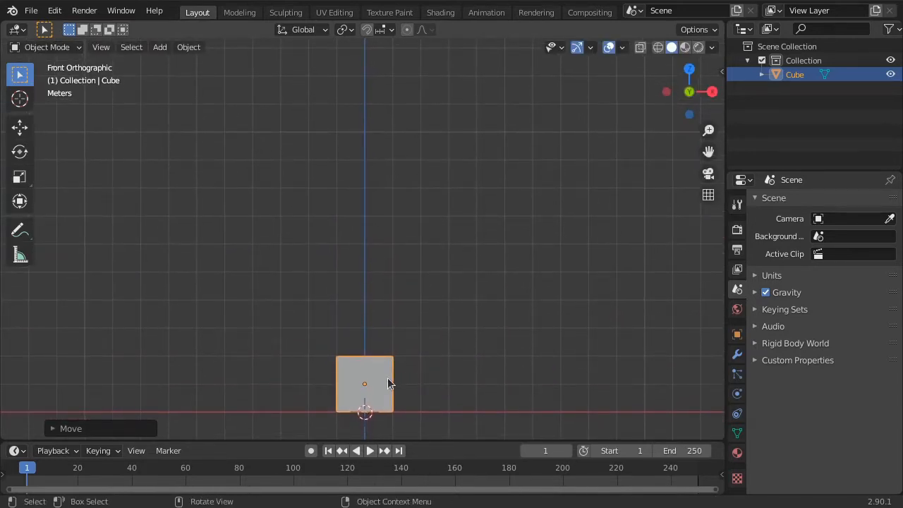
# Raise the cube's top vertices 7 m along Z in wireframe Edit Mode to form a tall column.
pyautogui.press('Tab')
pyautogui.hotkey('shift', 'z')
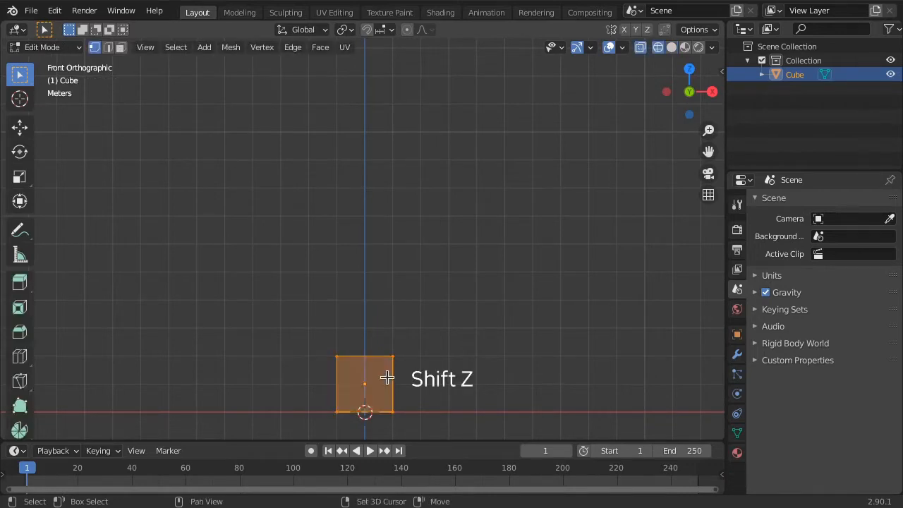
pyautogui.moveTo(309, 337); pyautogui.dragTo(446, 376)
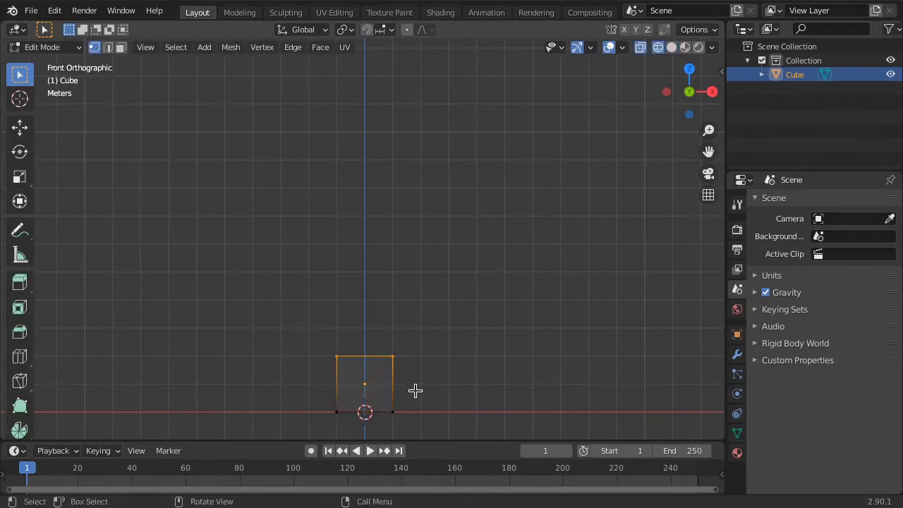
pyautogui.press('z')
pyautogui.press('ctrl')
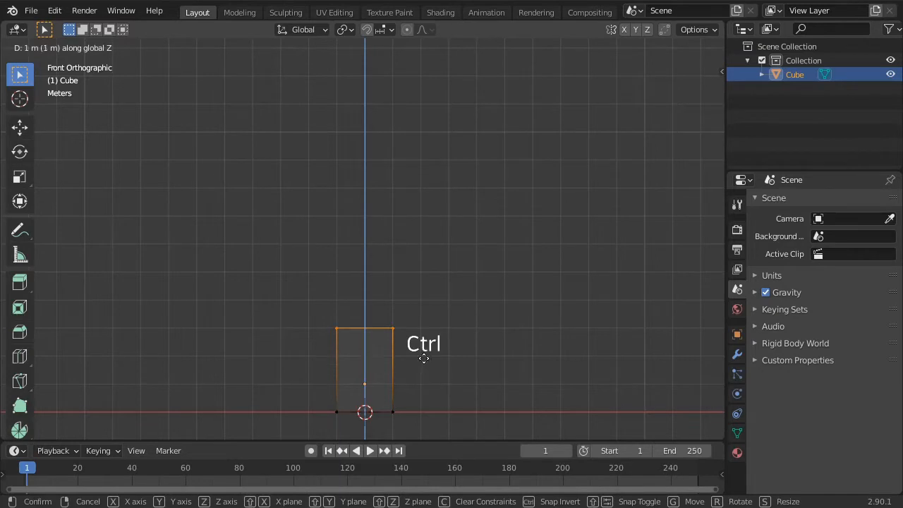
pyautogui.click(435, 197)
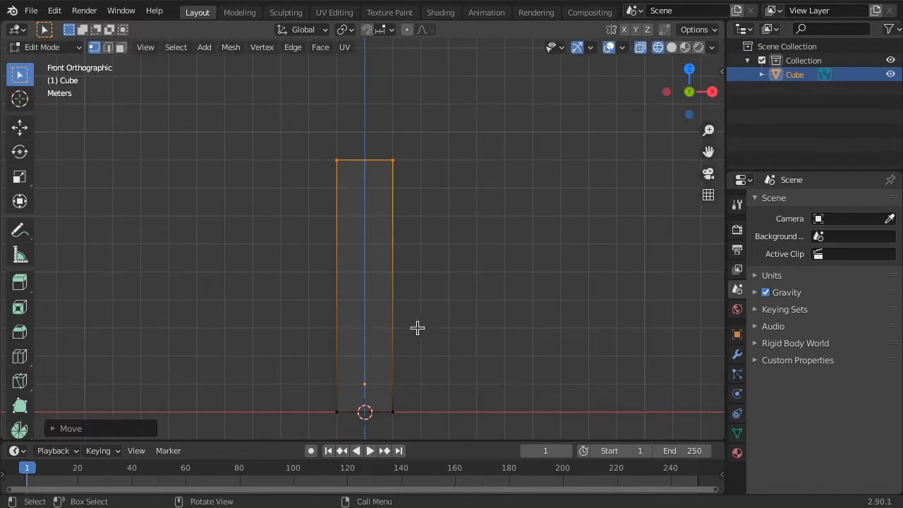
# Add two evenly spaced horizontal loop cuts that divide the column into three equal sections.
pyautogui.hotkey('ctrl', 'r')
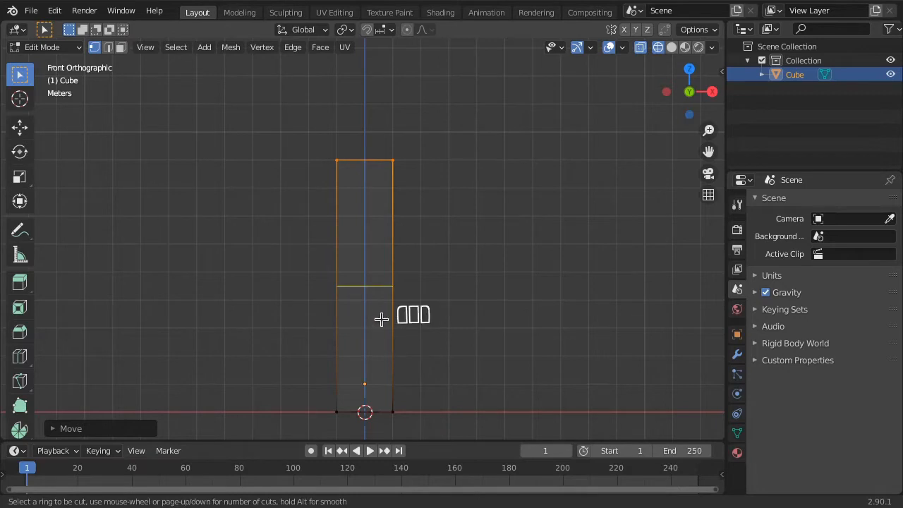
pyautogui.scroll(1, 381, 320)
pyautogui.click(381, 320)
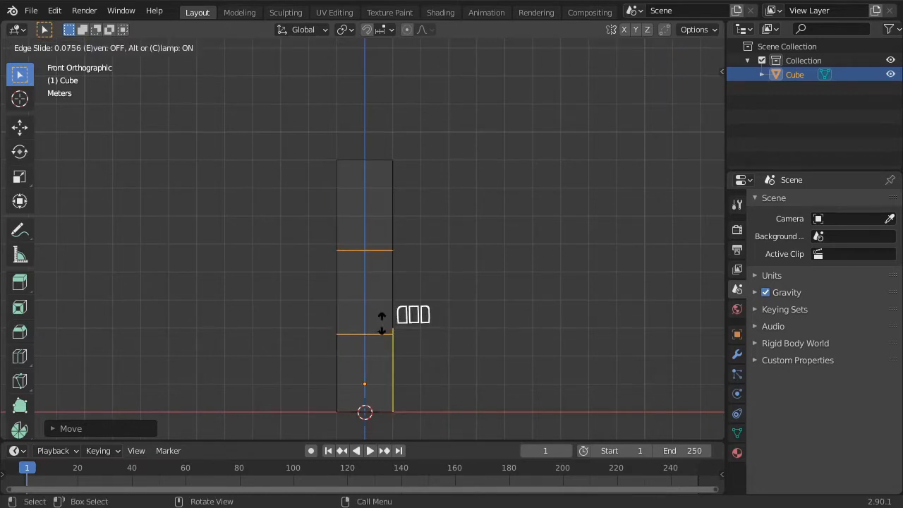
pyautogui.rightClick(389, 302)
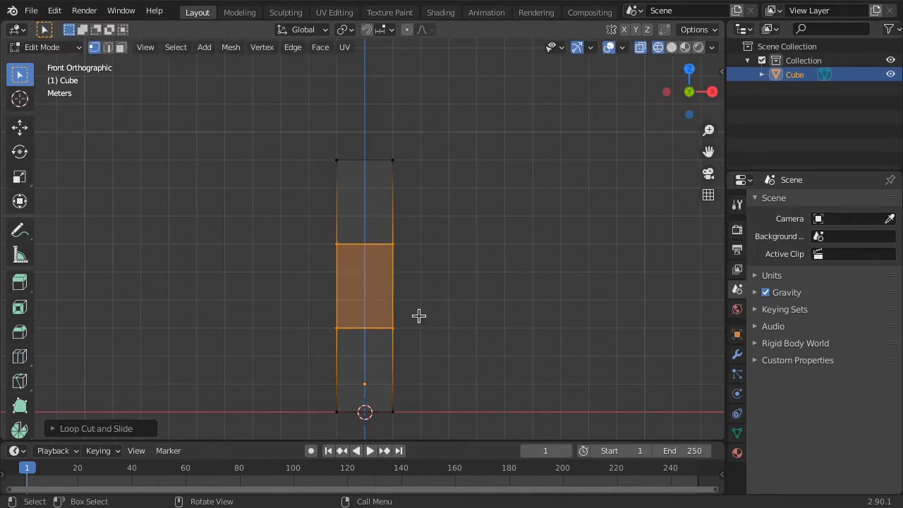
# Add two evenly spaced horizontal loop cuts to the column's top section and two to its bottom section.
pyautogui.hotkey('ctrl', 'r')
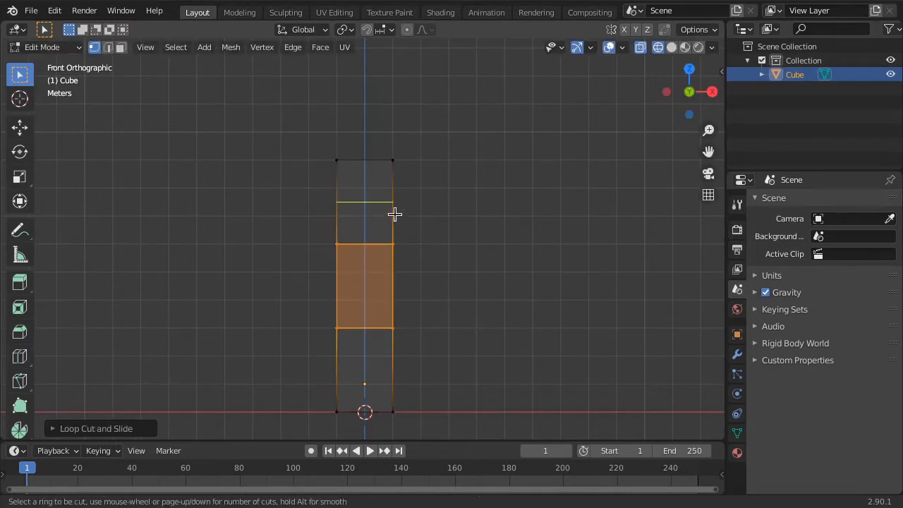
pyautogui.scroll(1, 394, 214)
pyautogui.click(394, 214)
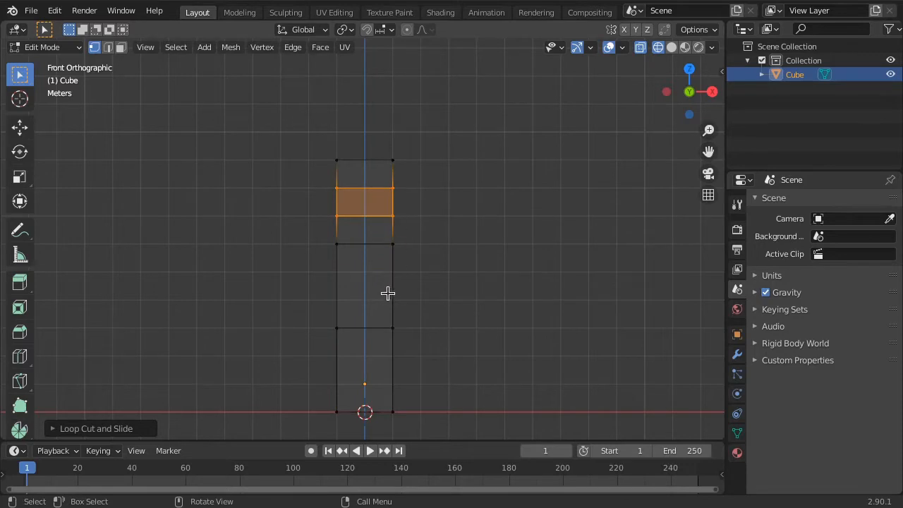
pyautogui.hotkey('ctrl', 'r')
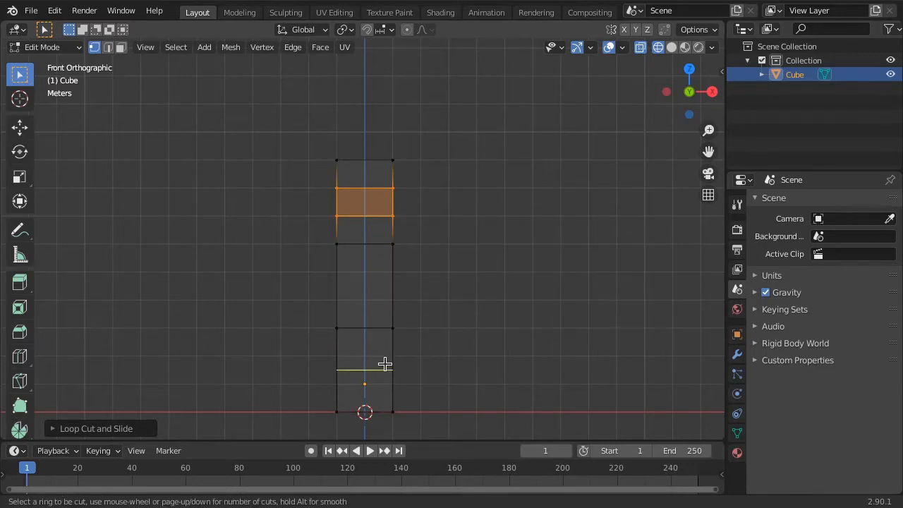
pyautogui.click(383, 362)
pyautogui.click(385, 364)
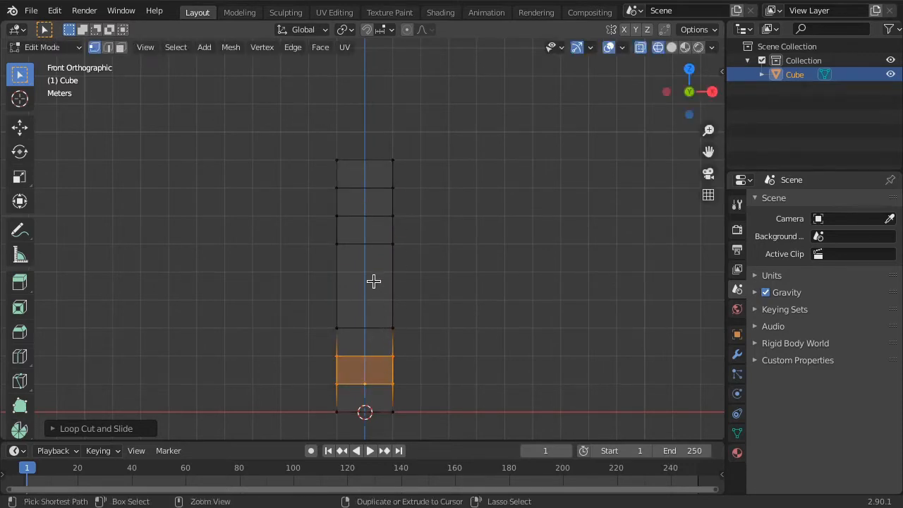
# Add three evenly spaced horizontal loop cuts to the column's middle section.
pyautogui.hotkey('ctrl', 'r')
pyautogui.scroll(2, 374, 281)
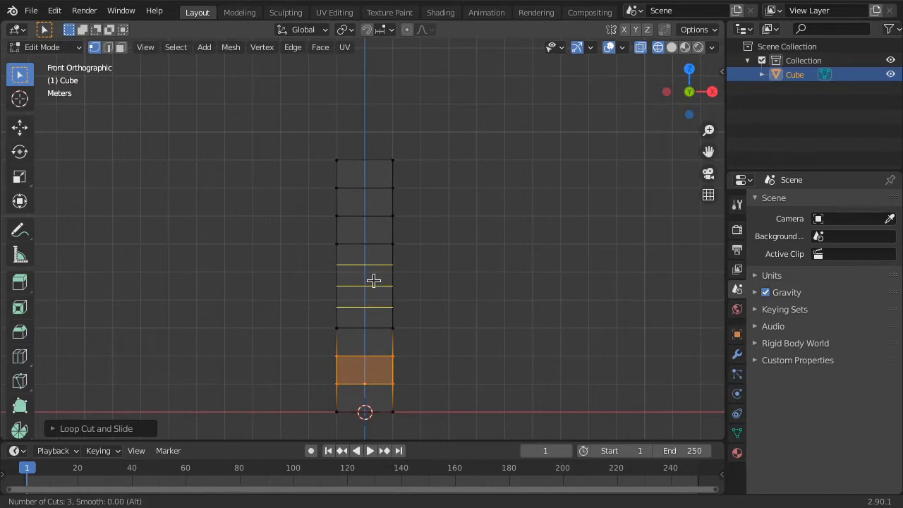
pyautogui.click(374, 280)
pyautogui.click(373, 283)
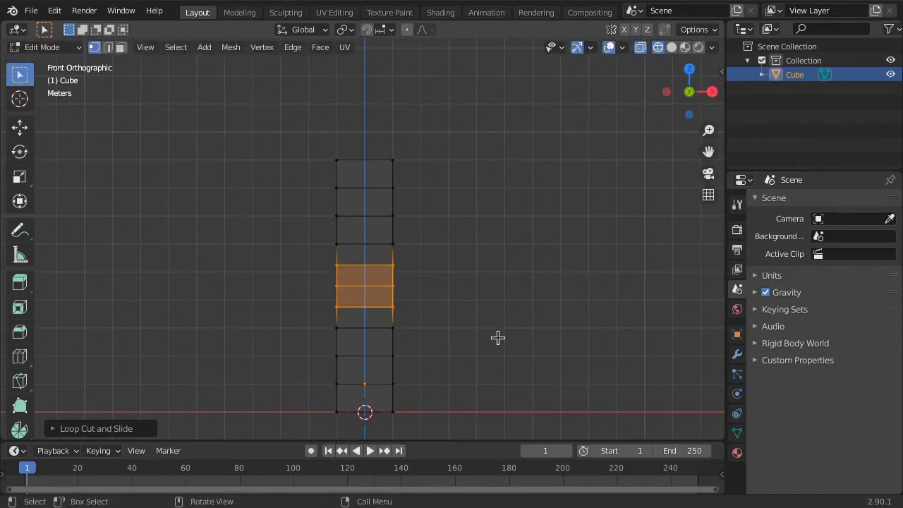
# Scale the whole column mesh by 0.5 on every axis except Z and return to Object Mode.
pyautogui.press('a')
pyautogui.press('s')
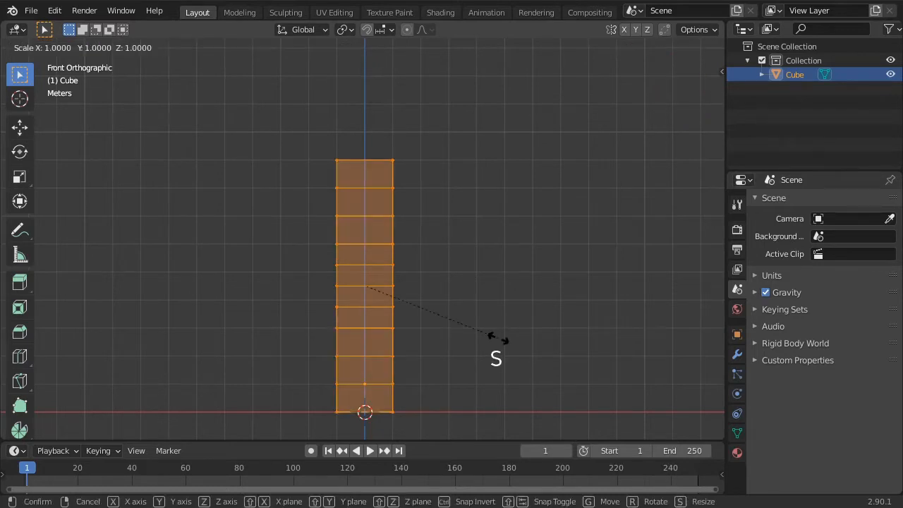
pyautogui.hotkey('shift', 'z')
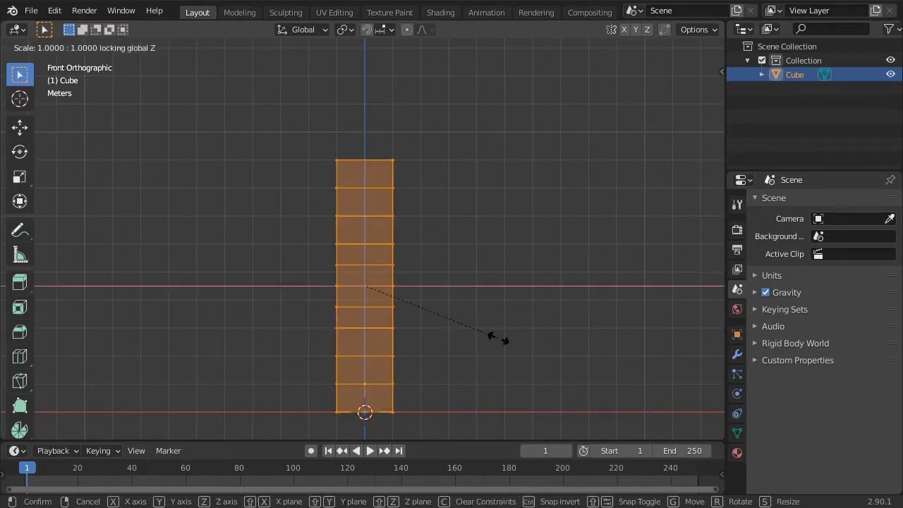
pyautogui.write('.5')
pyautogui.click(498, 339)
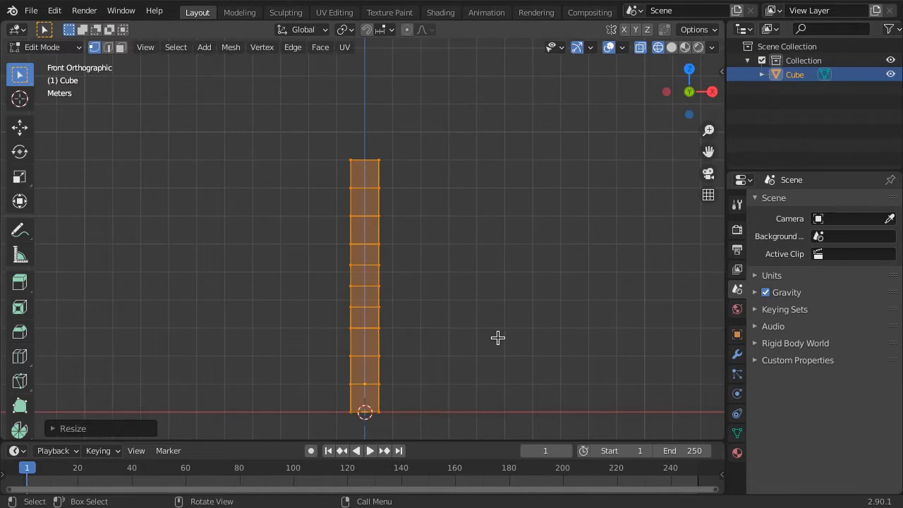
pyautogui.press('Tab')
# Add a single-bone armature and raise the bone's tip 2 m along Z to the top of the column's bottom section.
pyautogui.hotkey('shift', 'a')
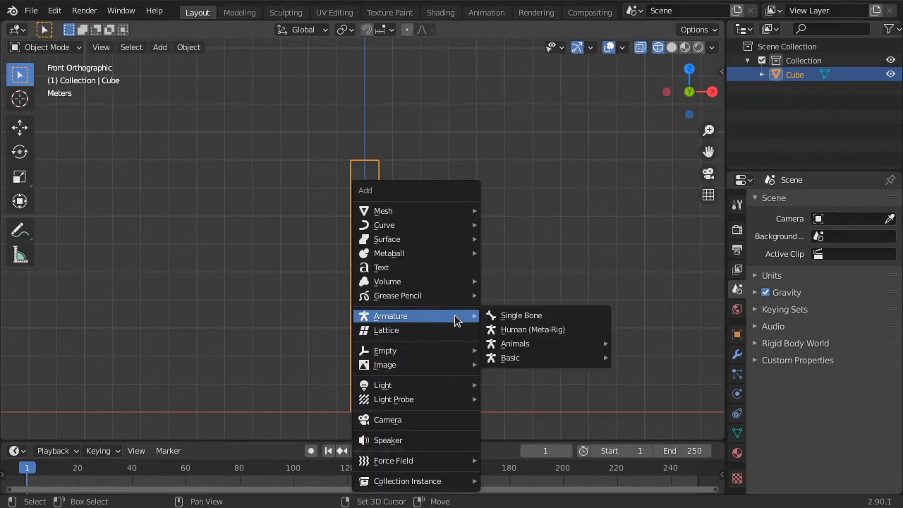
pyautogui.click(538, 318)
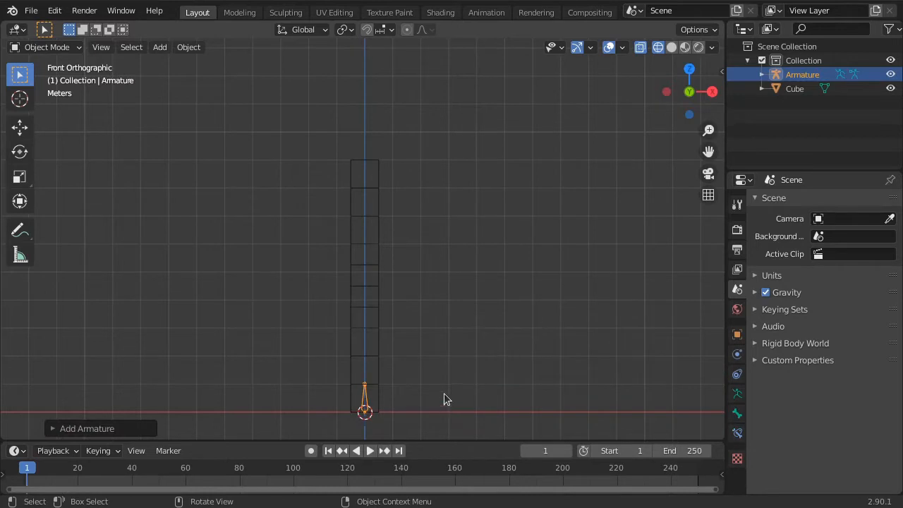
pyautogui.press('Tab')
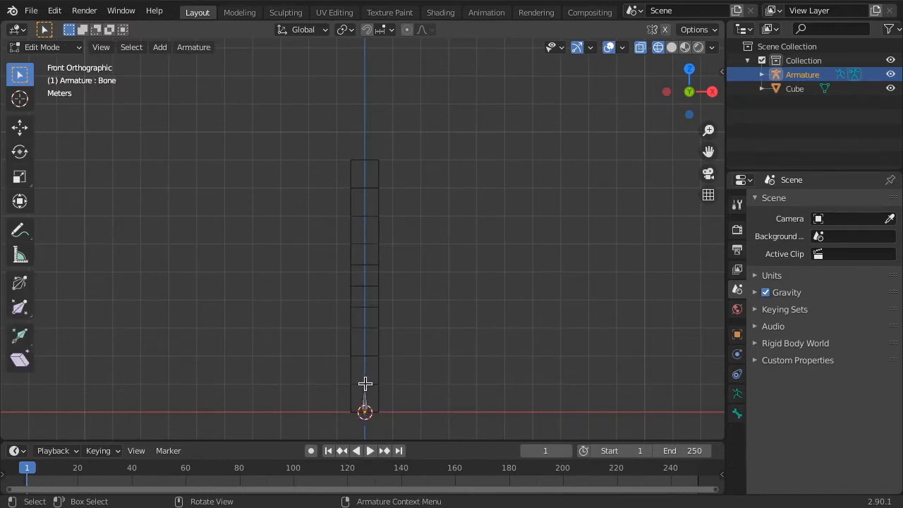
pyautogui.press('g')
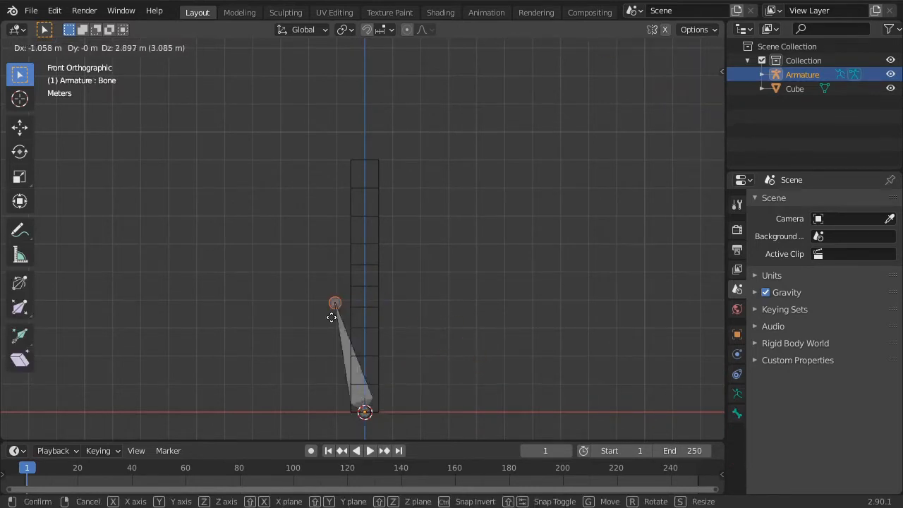
pyautogui.press('Escape')
pyautogui.press('g')
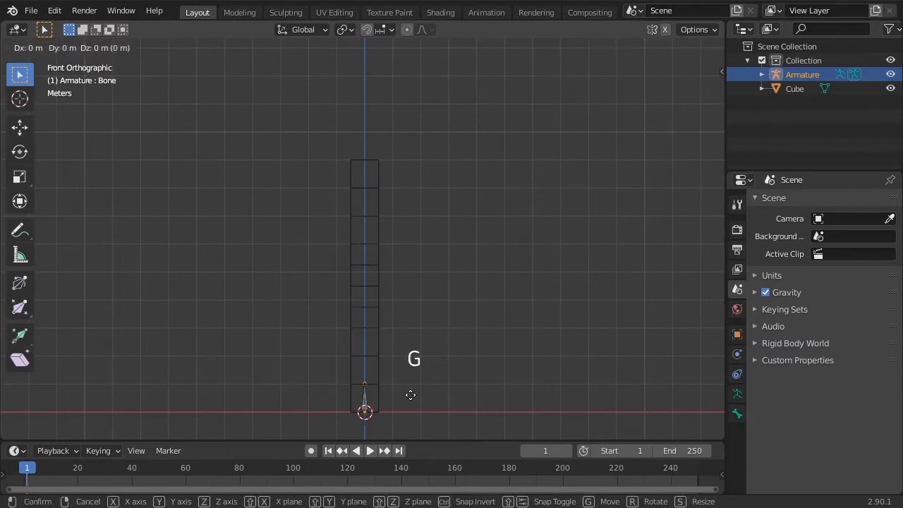
pyautogui.press('ctrl')
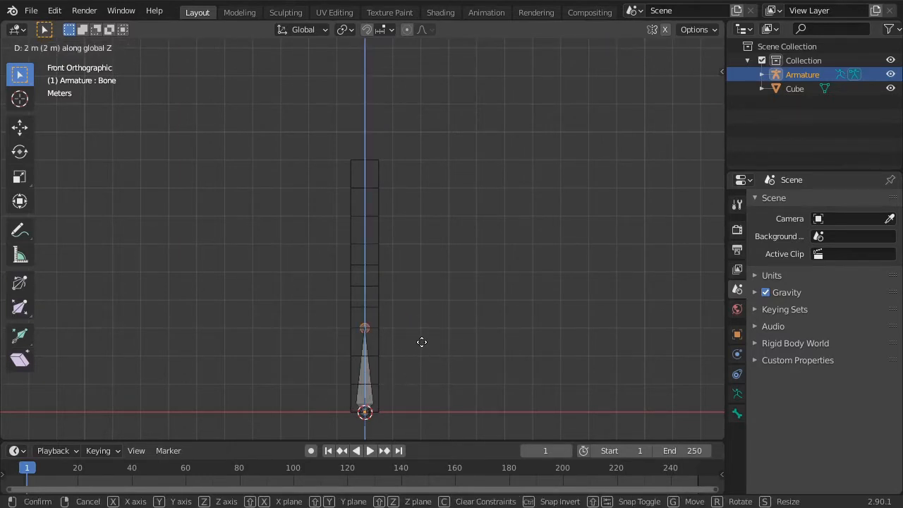
pyautogui.click(420, 340)
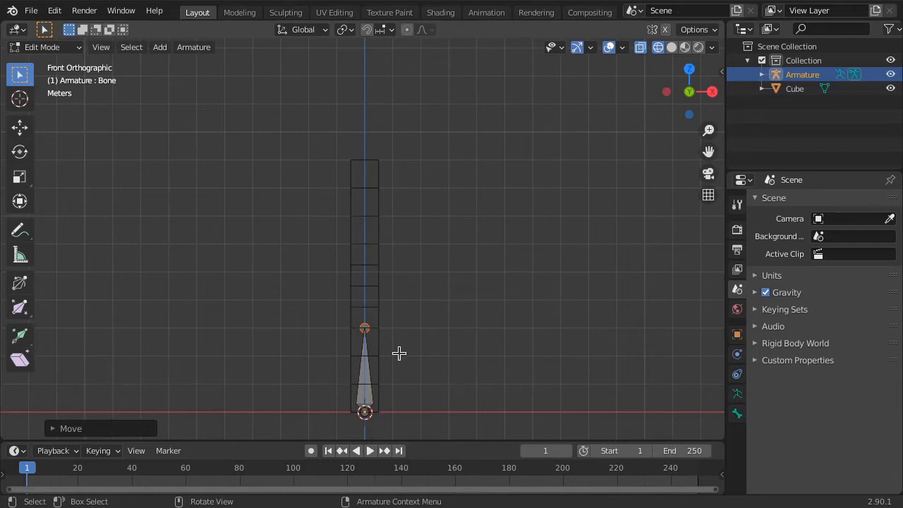
# Extrude two more 3 m bones upward along Z from the bone's tip to the top of the column.
pyautogui.press('e')
pyautogui.press('z')
pyautogui.press('ctrl')
pyautogui.click(409, 278)
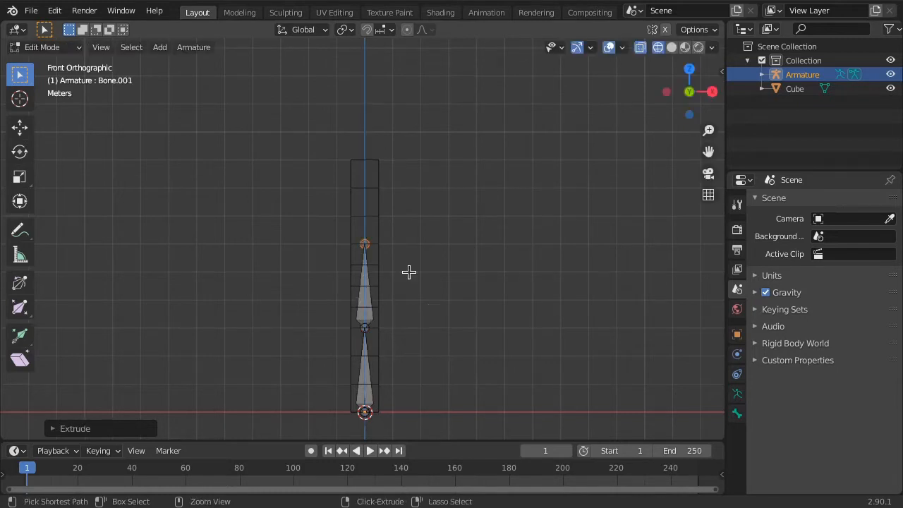
pyautogui.press('e')
pyautogui.press('z')
pyautogui.press('ctrl')
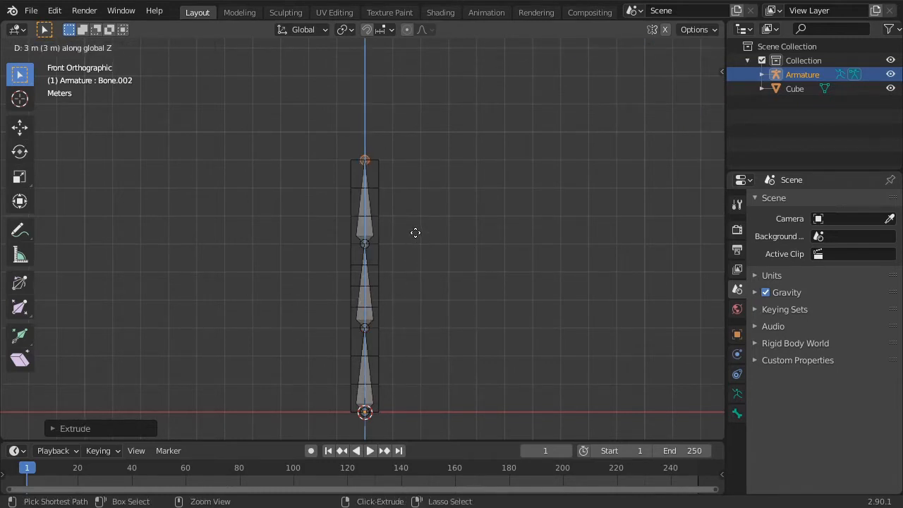
pyautogui.click(414, 232)
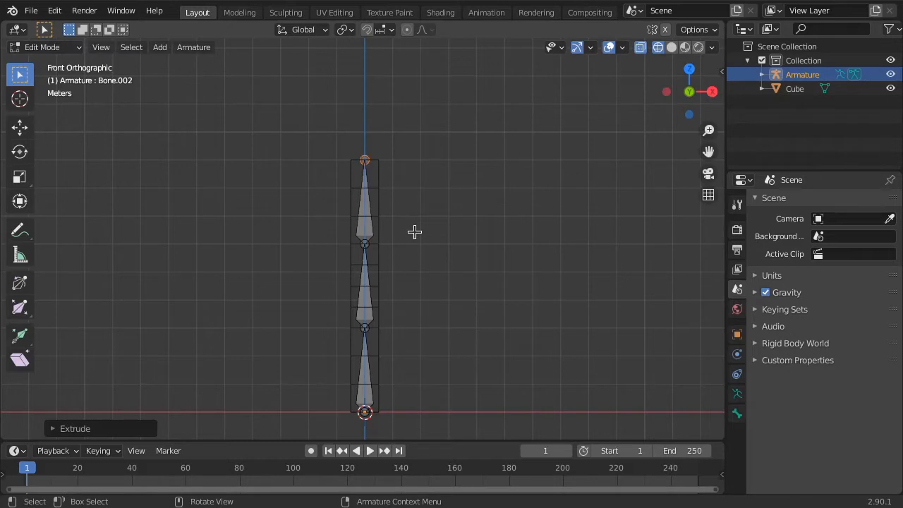
# Examine the names of the bottom, middle and top bones in turn and return to Object Mode.
pyautogui.click(367, 380)
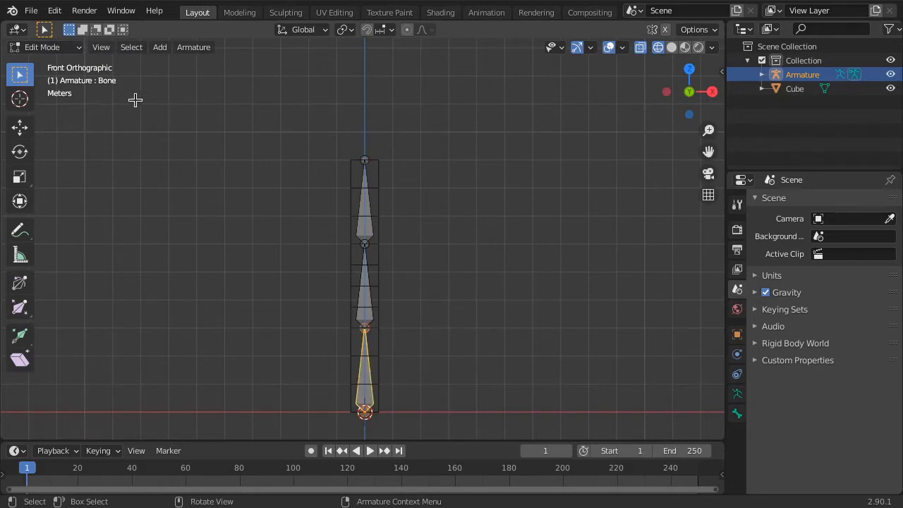
pyautogui.click(366, 293)
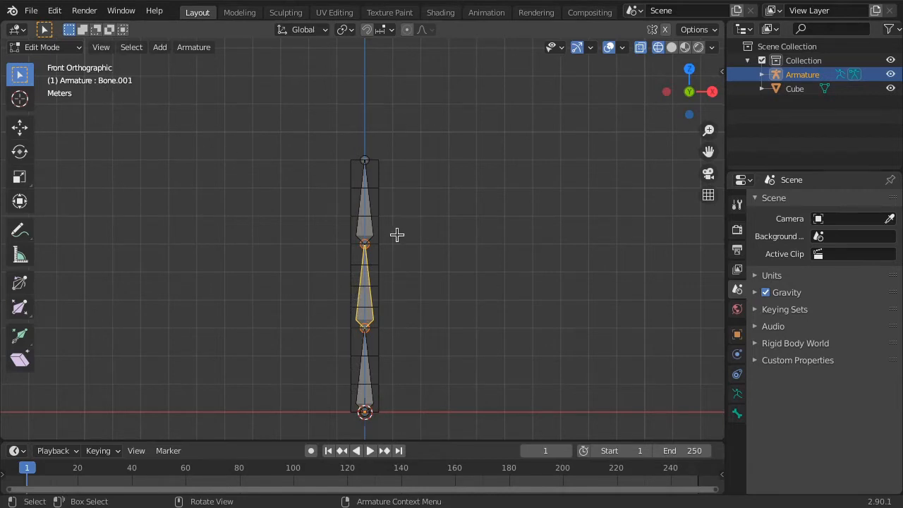
pyautogui.click(367, 213)
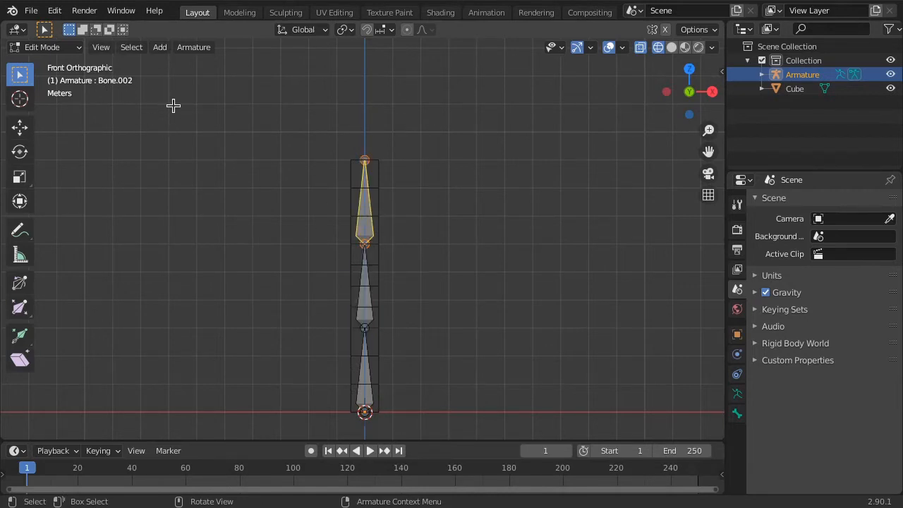
pyautogui.press('Tab')
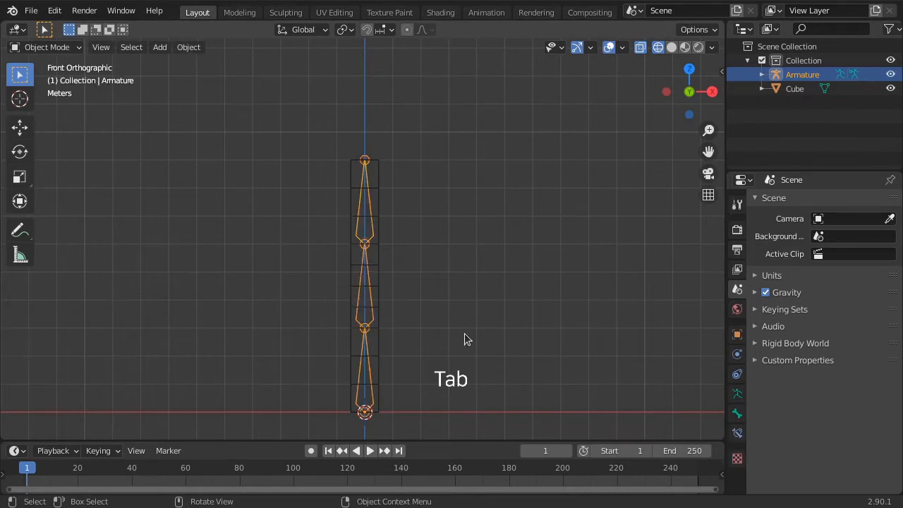
# Turn on the display of bone names in the armature's viewport display settings.
pyautogui.click(738, 395)
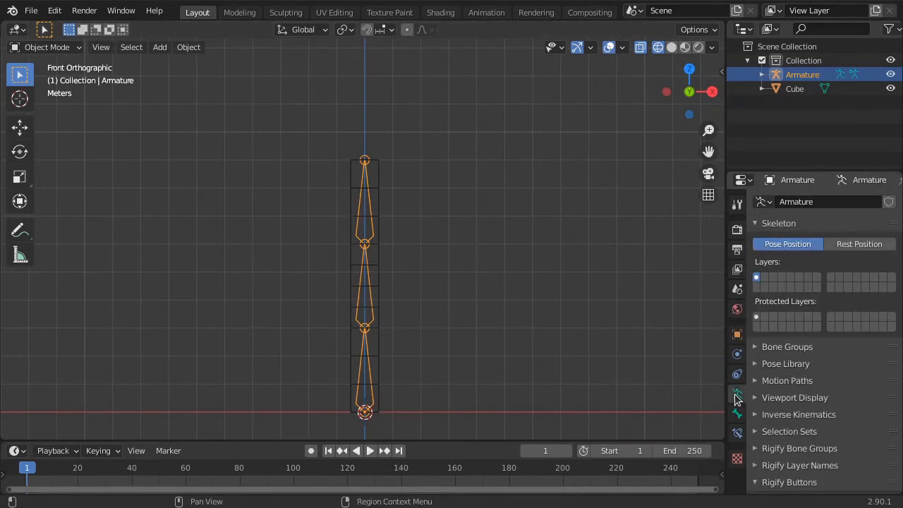
pyautogui.click(820, 398)
pyautogui.scroll(-3, 820, 399)
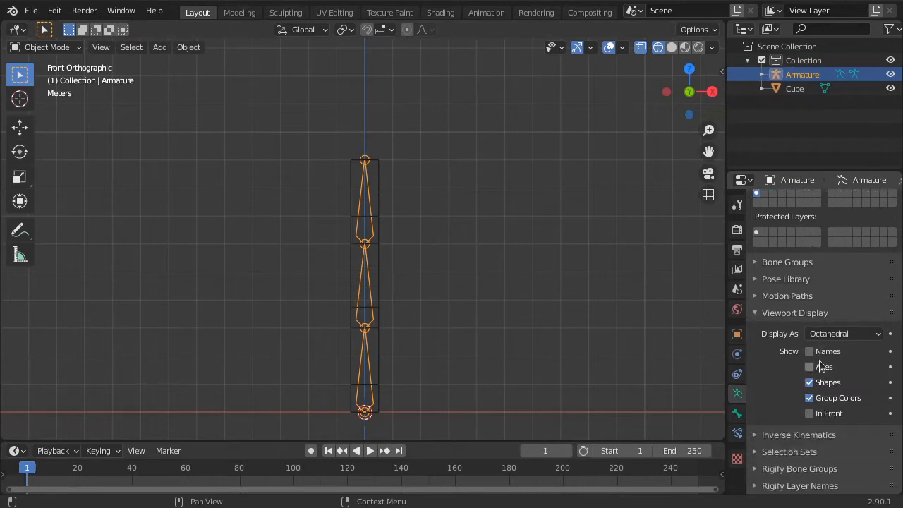
pyautogui.click(810, 351)
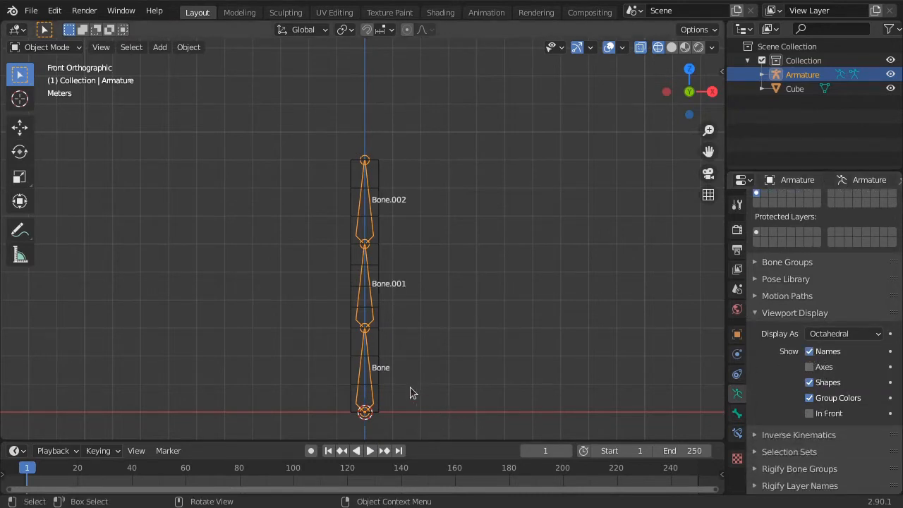
# Parent the column mesh to the armature using Armature Deform With Empty Groups.
pyautogui.click(403, 241)
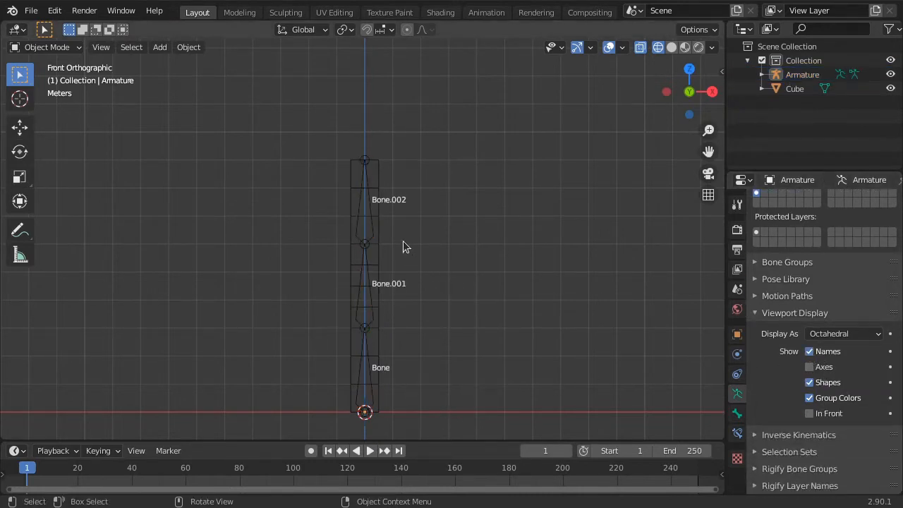
pyautogui.click(379, 180)
pyautogui.press('shift')
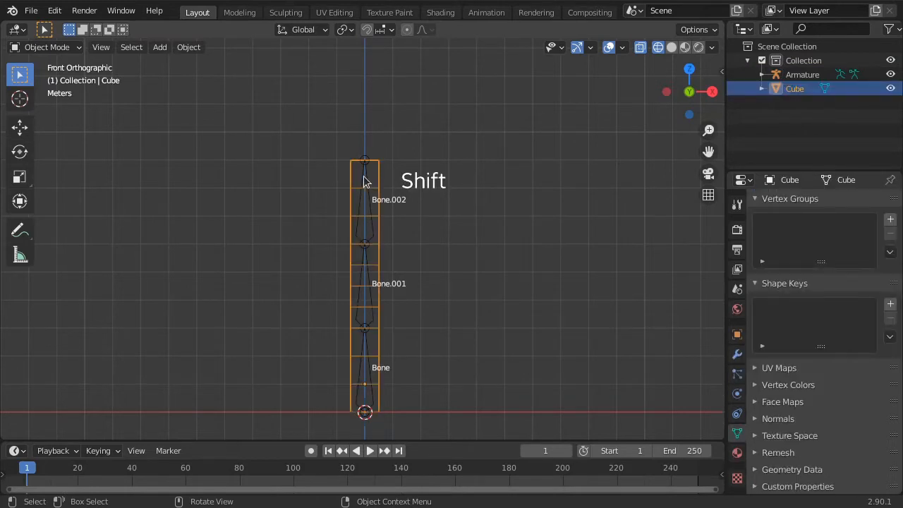
pyautogui.keyDown('shift'); pyautogui.click(365, 181); pyautogui.keyUp('shift')
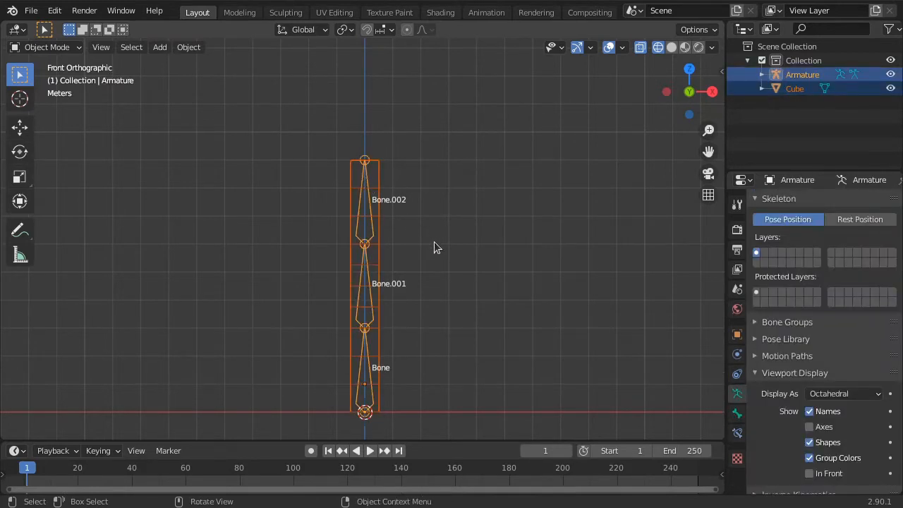
pyautogui.click(190, 47)
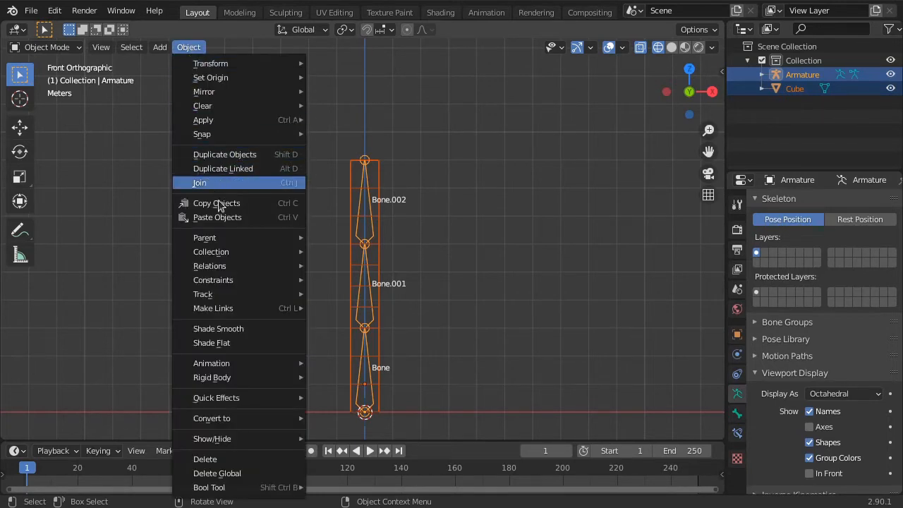
pyautogui.moveTo(219, 242)
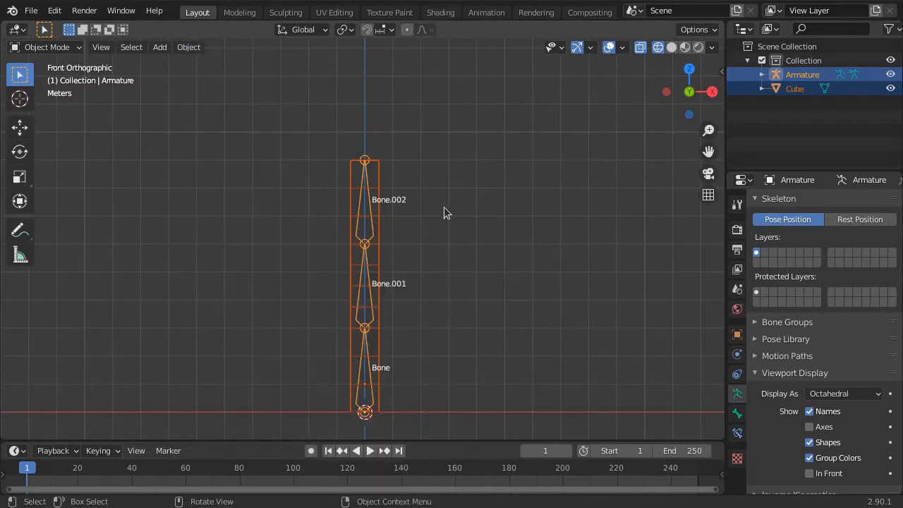
pyautogui.hotkey('ctrl', 'p')
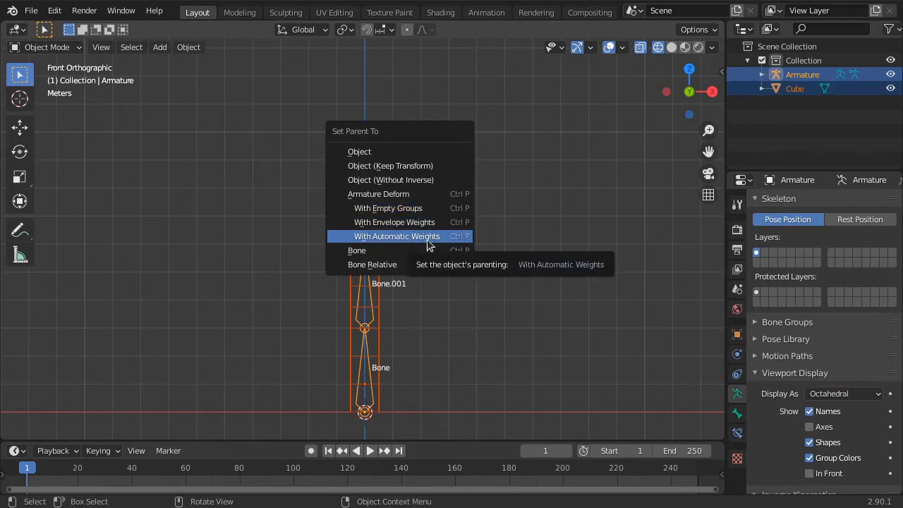
pyautogui.click(400, 209)
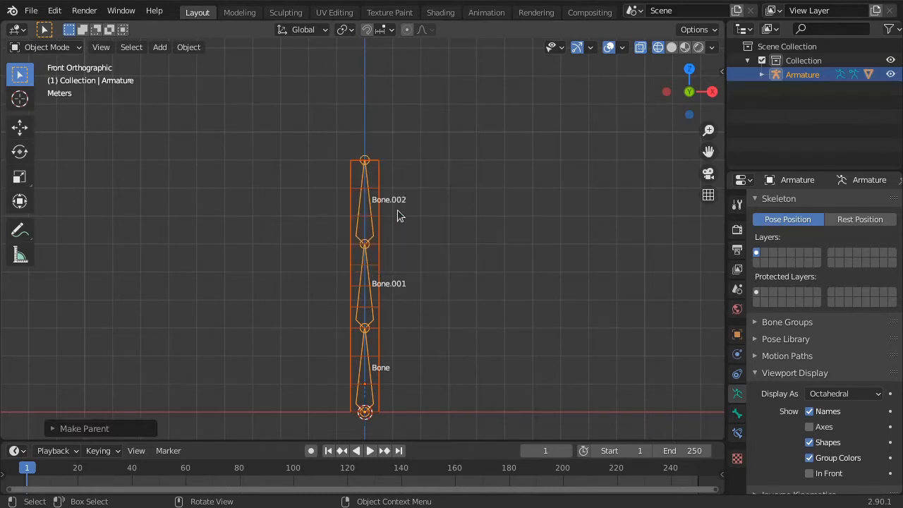
# Examine the column mesh's vertex groups, its Armature modifier settings and its parent under Relations.
pyautogui.click(379, 175)
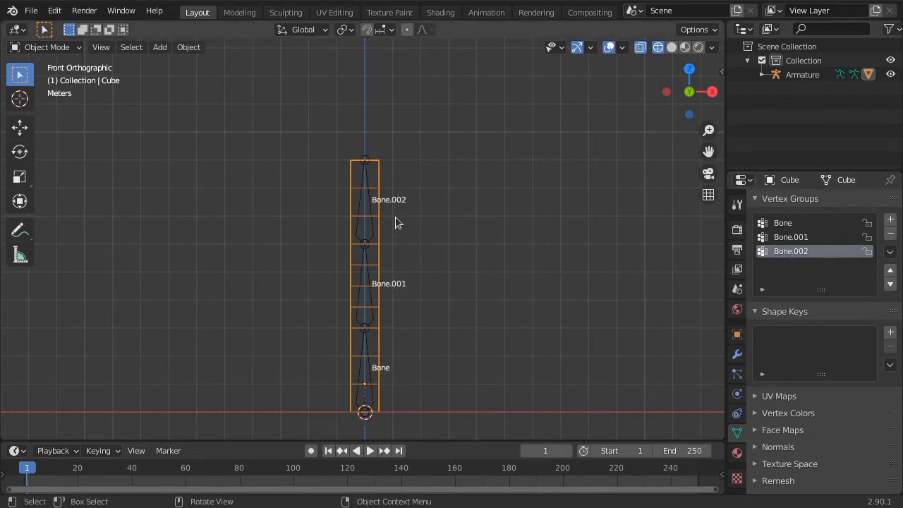
pyautogui.click(736, 354)
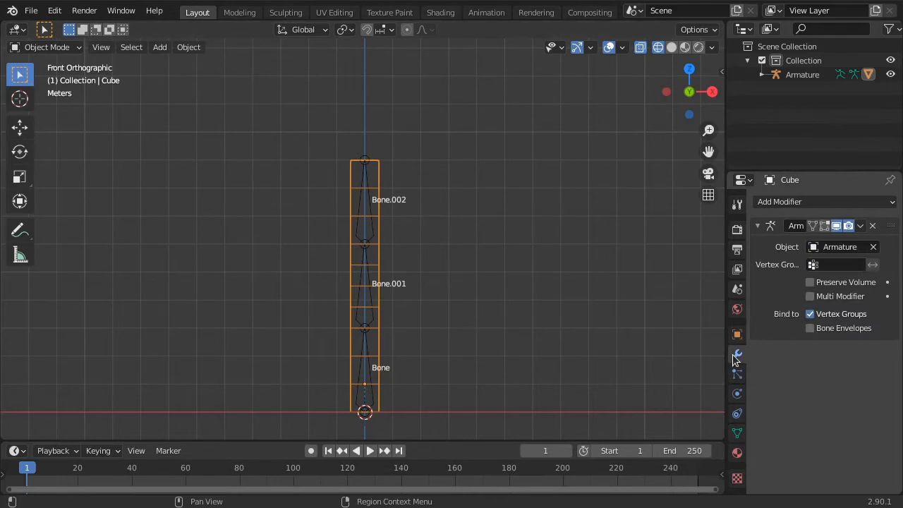
pyautogui.moveTo(726, 353); pyautogui.dragTo(675, 357)
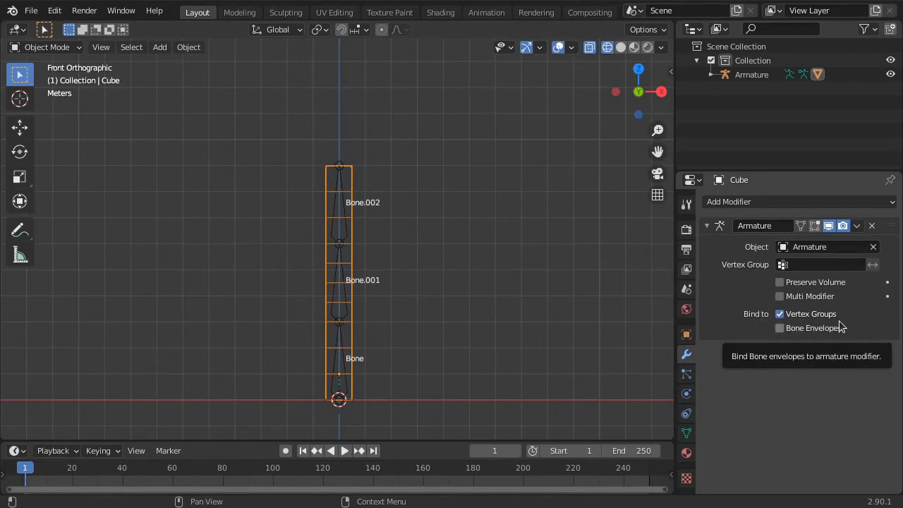
pyautogui.click(686, 334)
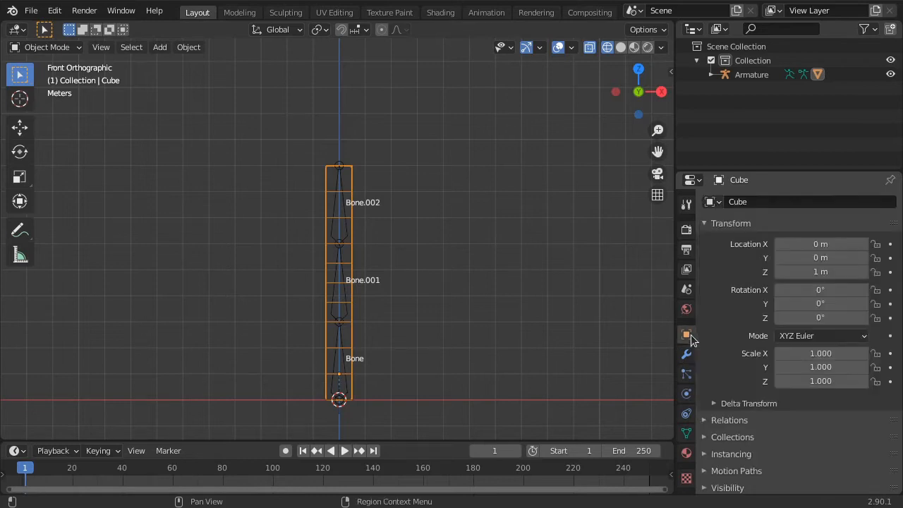
pyautogui.click(742, 422)
pyautogui.scroll(-3, 747, 417)
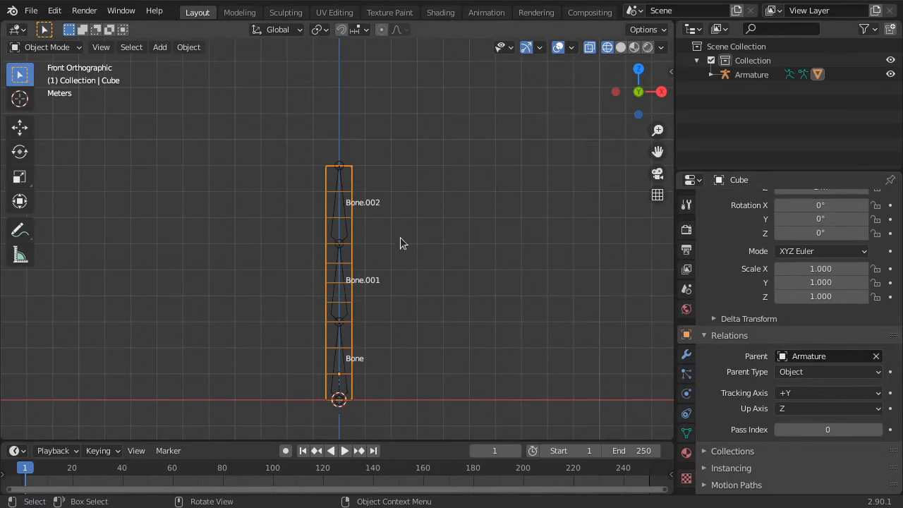
# Test moving the armature in Object Mode to check whether the column mesh follows, and cancel the move.
pyautogui.click(345, 218)
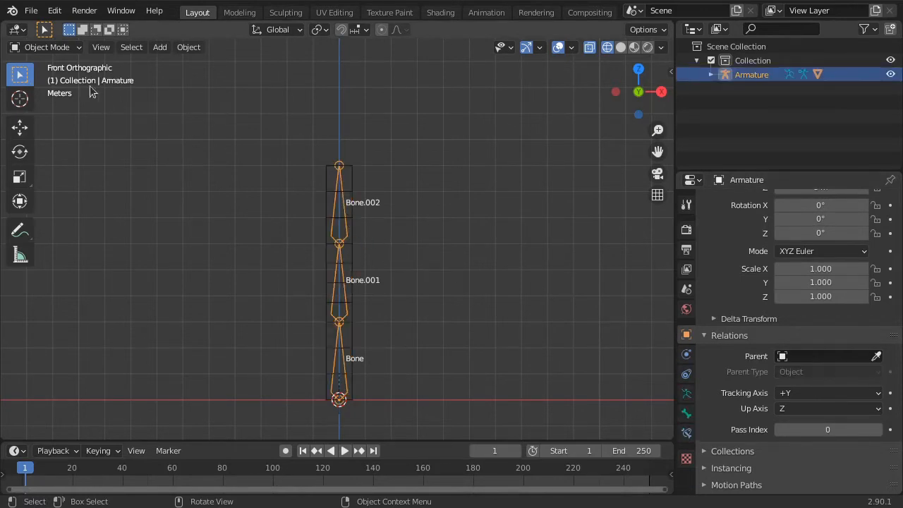
pyautogui.press('g')
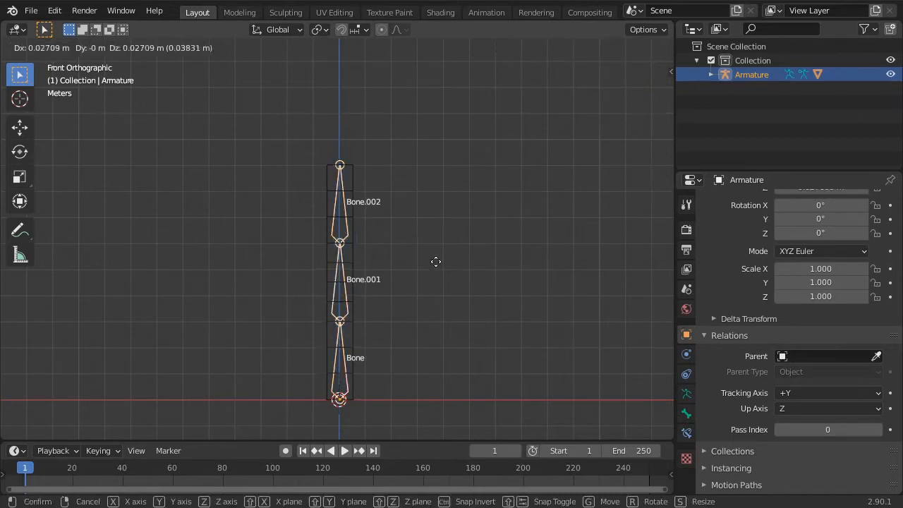
pyautogui.press('Escape')
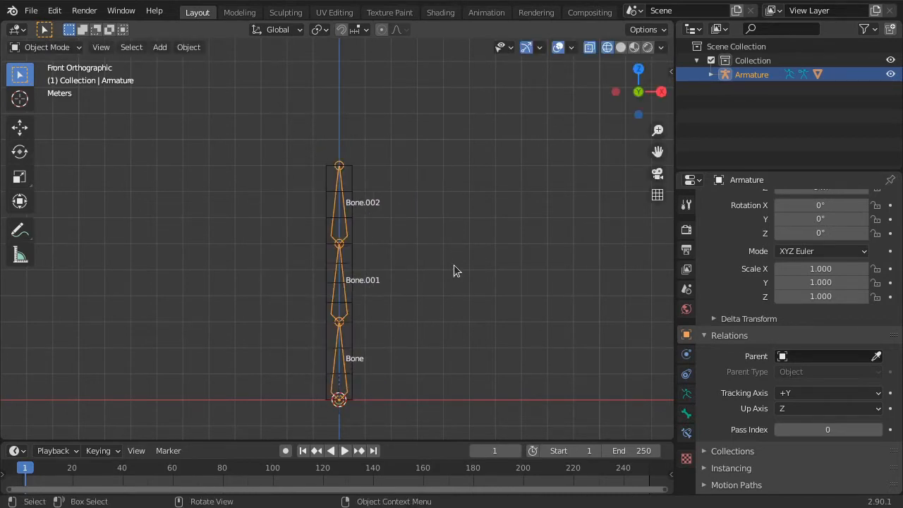
# Switch the armature to Pose Mode and test rotating the top and middle bones, cancelling each rotation.
pyautogui.click(71, 47)
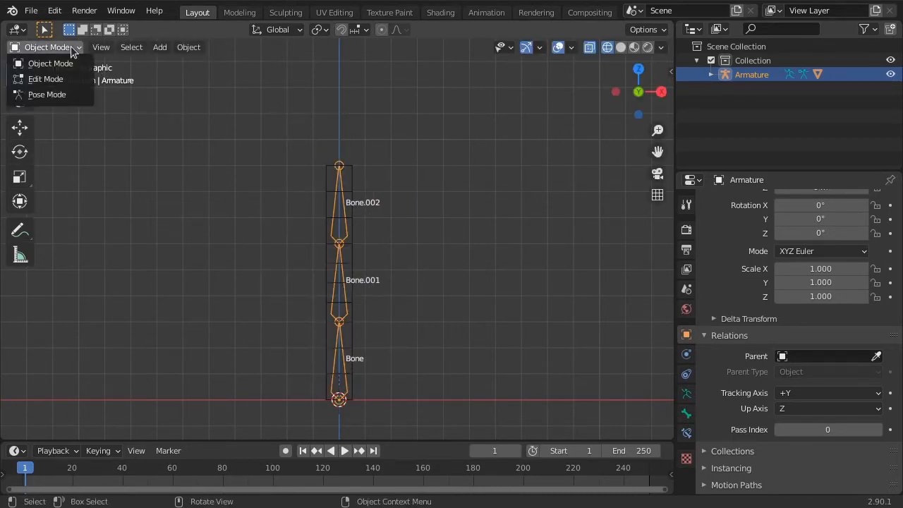
pyautogui.click(54, 97)
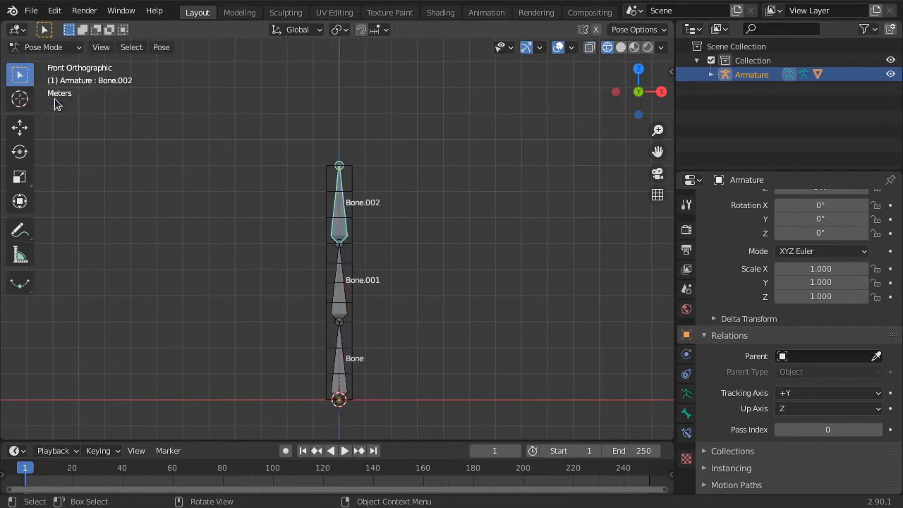
pyautogui.press('r')
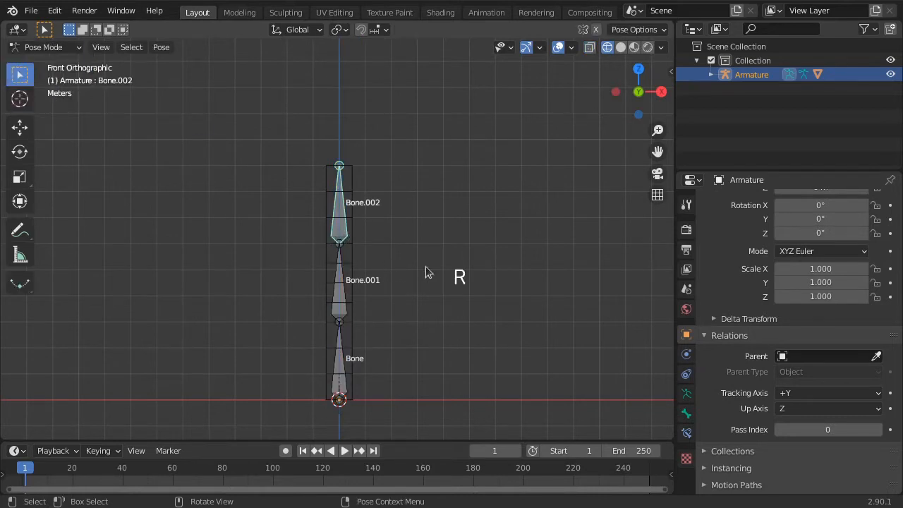
pyautogui.rightClick(408, 276)
pyautogui.click(340, 308)
pyautogui.press('r')
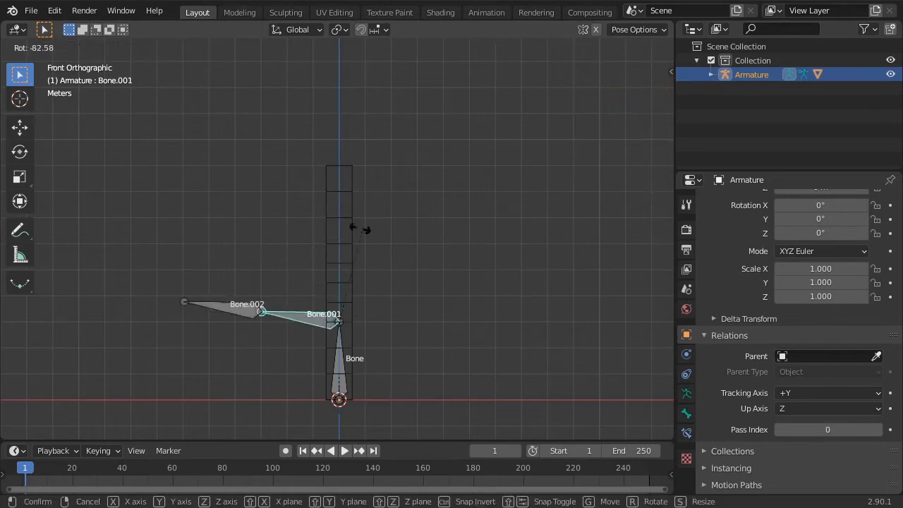
pyautogui.rightClick(527, 284)
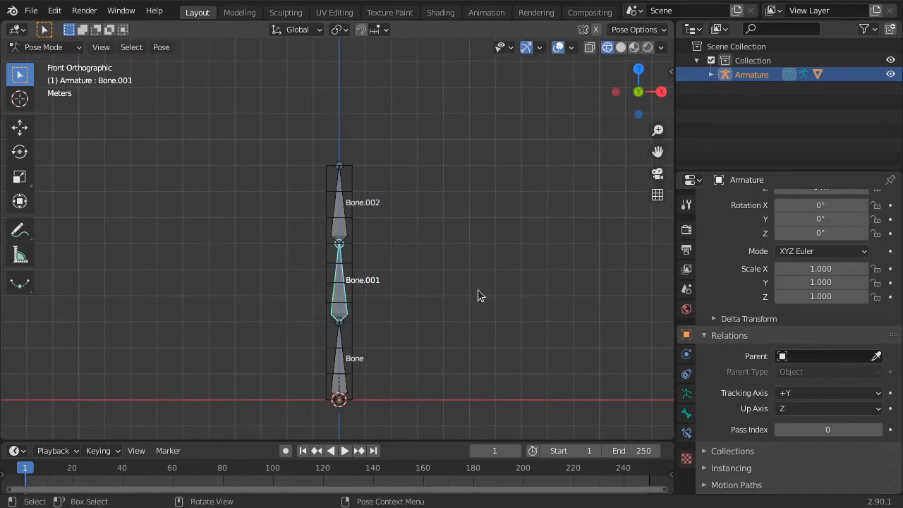
# Return the armature to Object Mode and save the file.
pyautogui.hotkey('ctrl', 'Tab')
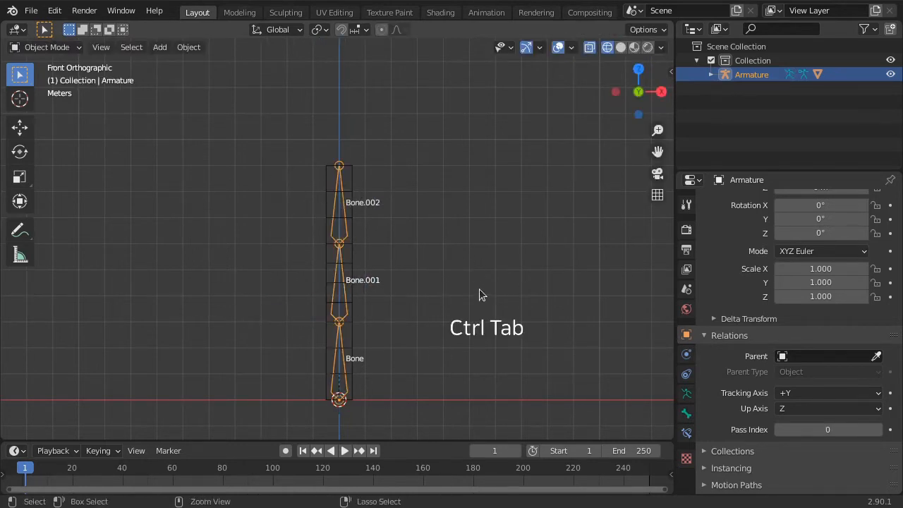
pyautogui.hotkey('ctrl', 'Tab')
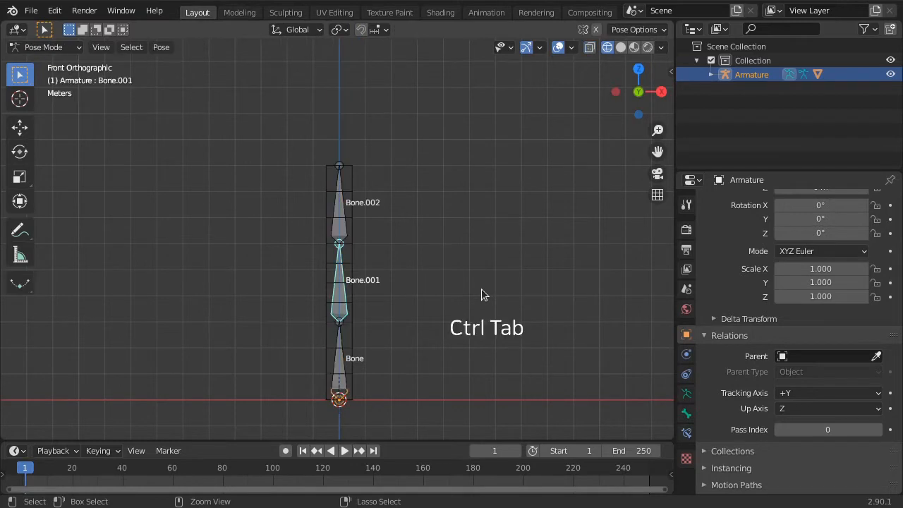
pyautogui.hotkey('ctrl', 'Tab')
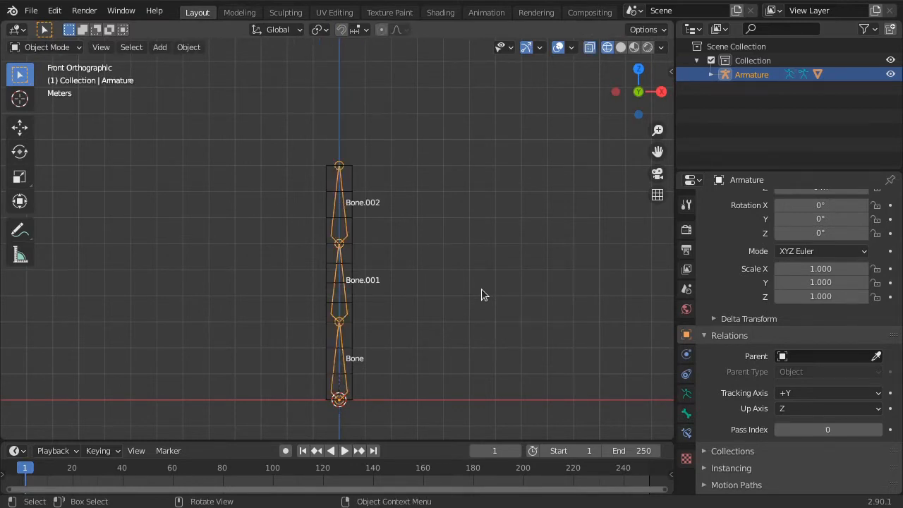
pyautogui.hotkey('ctrl', 's')
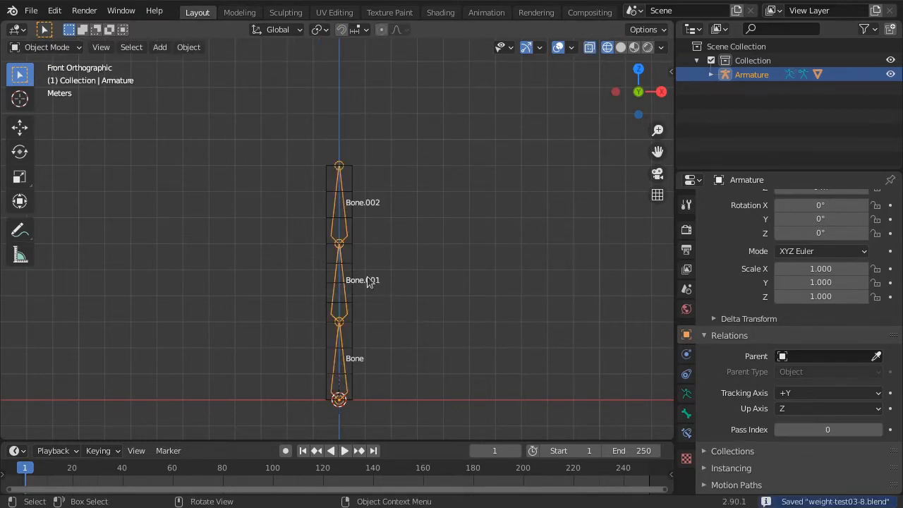
# Enter Edit Mode on the column mesh, deselect all vertices, and check the vertices assigned to each bone's vertex group.
pyautogui.click(352, 243)
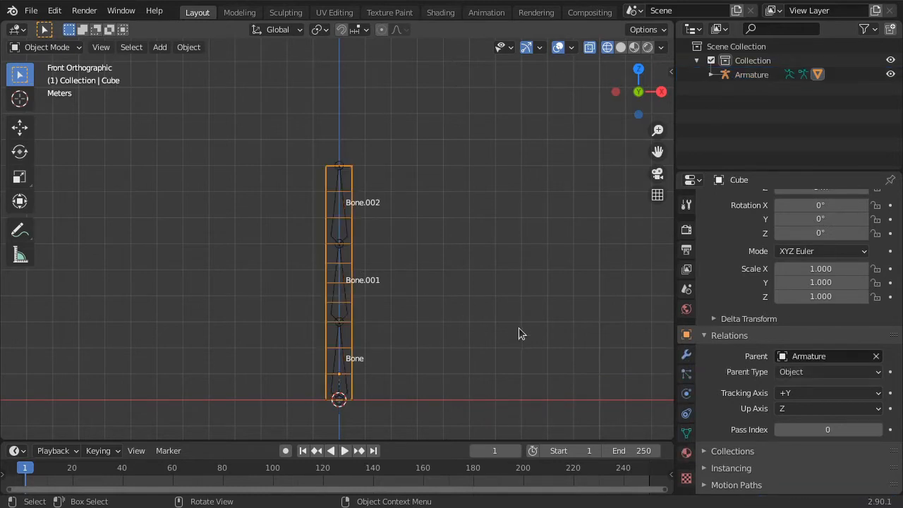
pyautogui.click(685, 434)
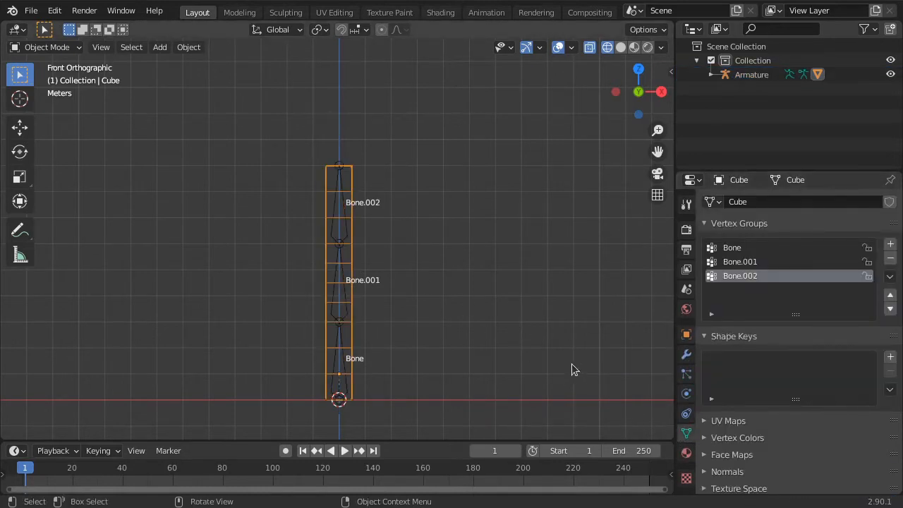
pyautogui.press('Tab')
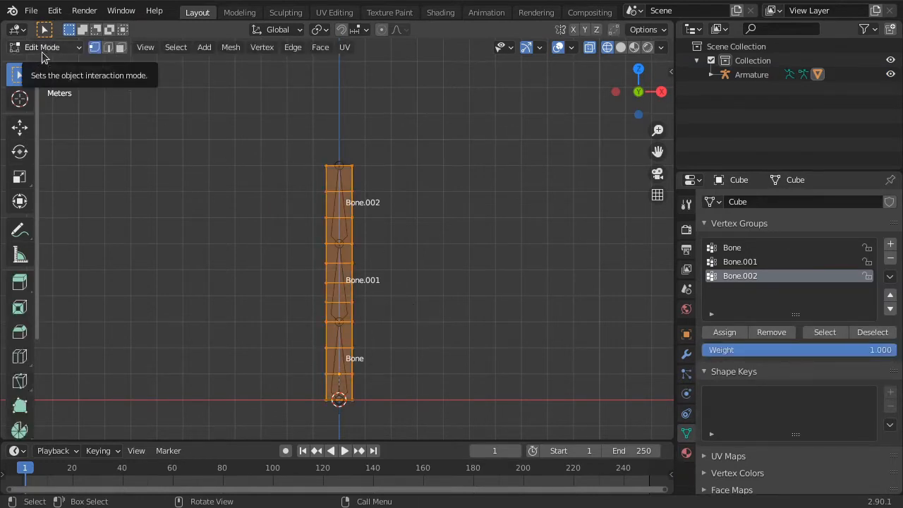
pyautogui.click(732, 248)
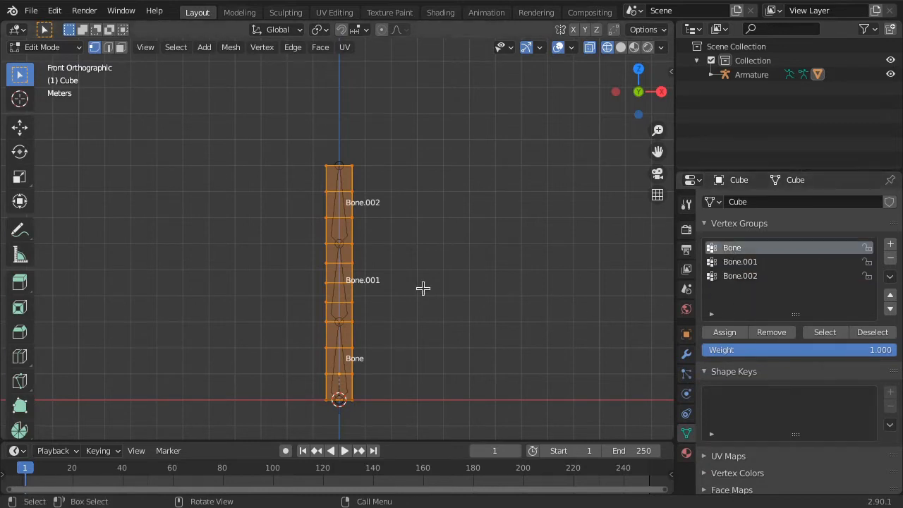
pyautogui.hotkey('alt', 'a')
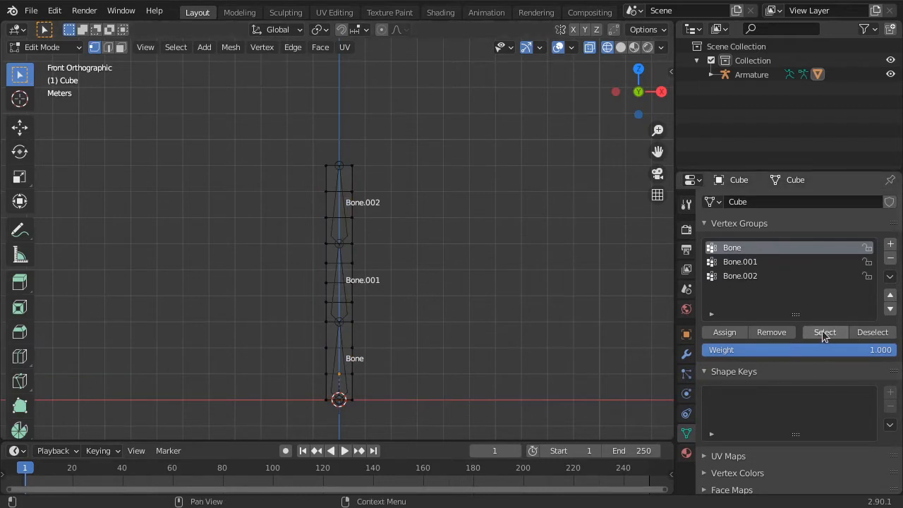
pyautogui.click(751, 263)
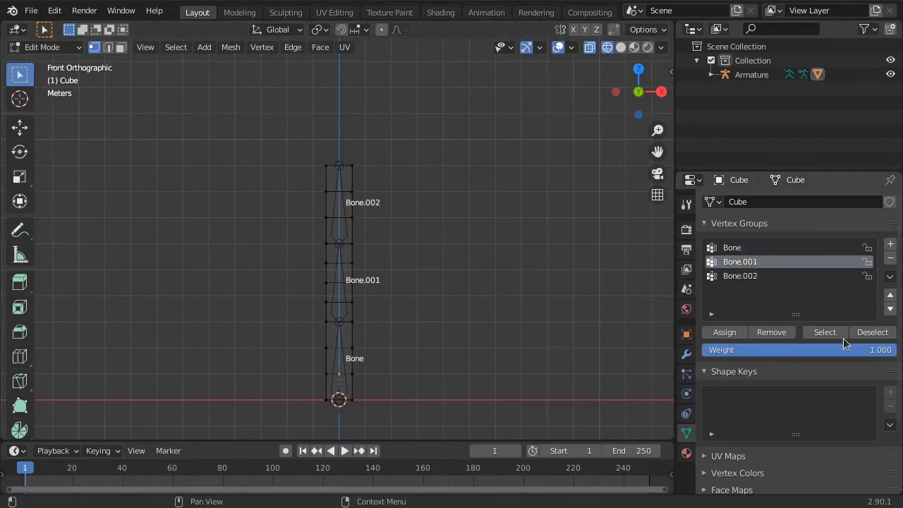
pyautogui.click(760, 278)
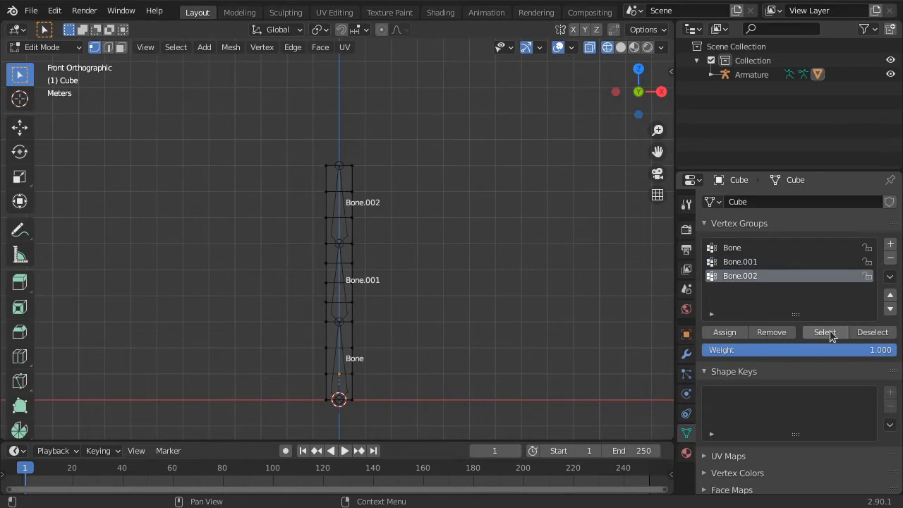
# Show the vertex properties sidebar and assign the right-edge vertex one segment above the column's base to the Bone vertex group.
pyautogui.keyDown('shift'); pyautogui.click(351, 374); pyautogui.keyUp('shift')
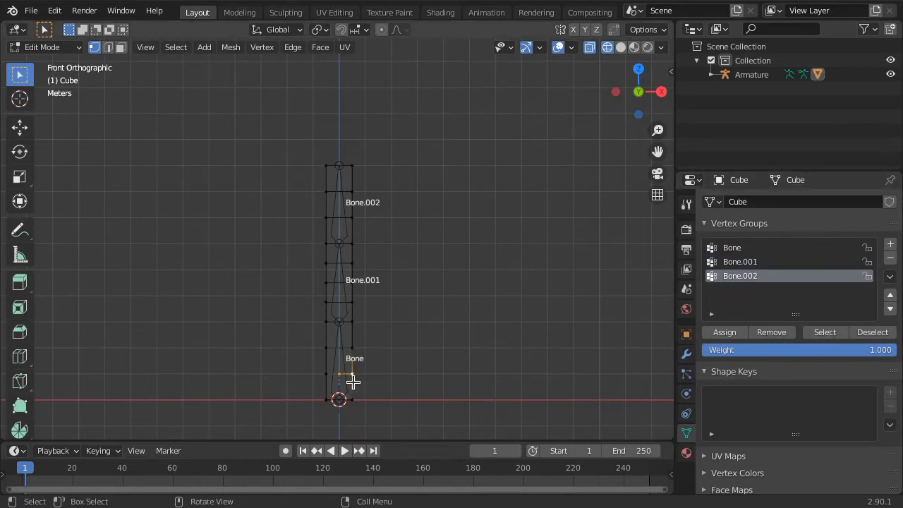
pyautogui.press('n')
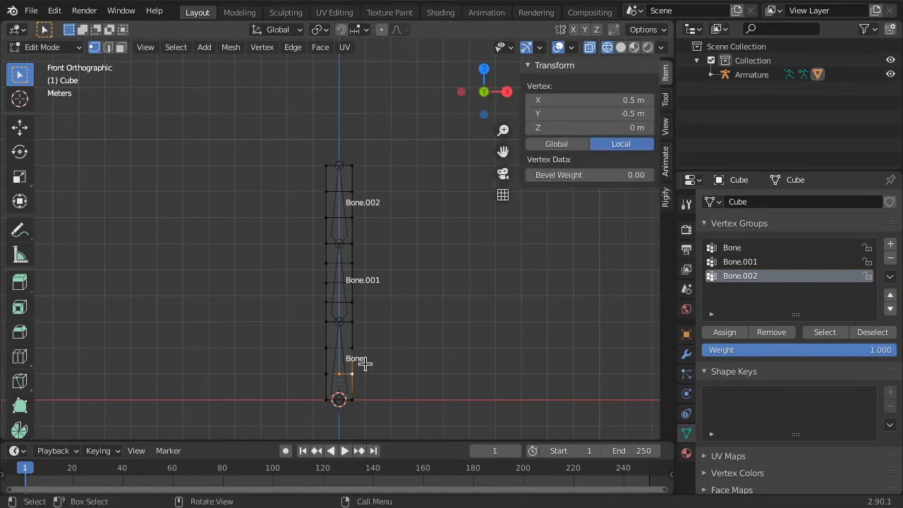
pyautogui.click(744, 248)
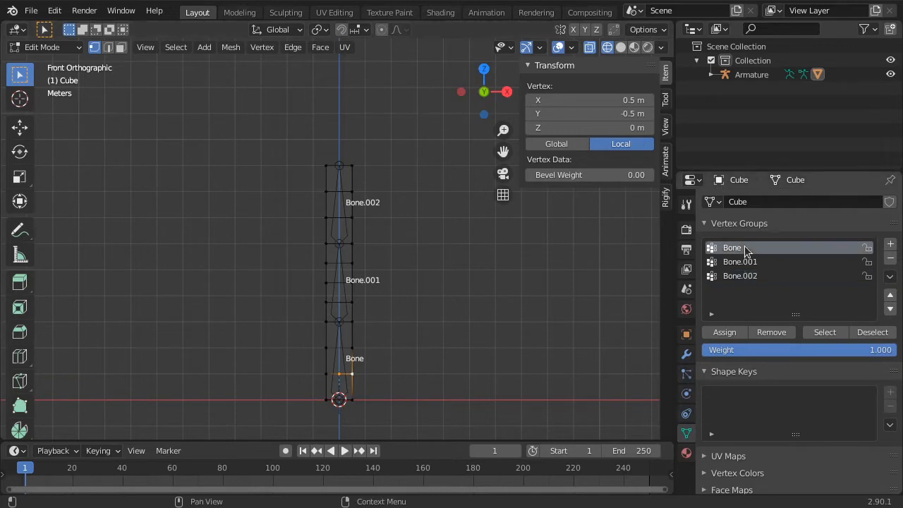
pyautogui.click(726, 333)
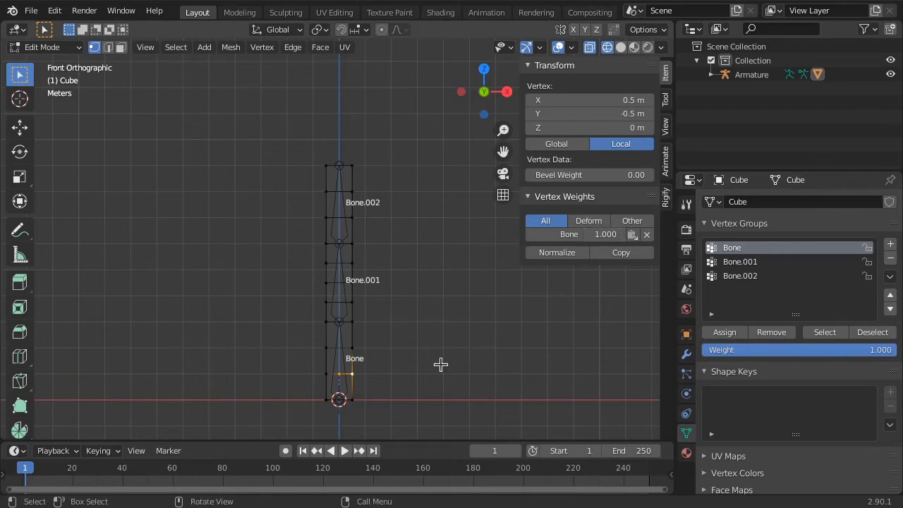
# Switch the armature to Pose Mode, test moving the bottom bone to the left, and clear its location.
pyautogui.press('Tab')
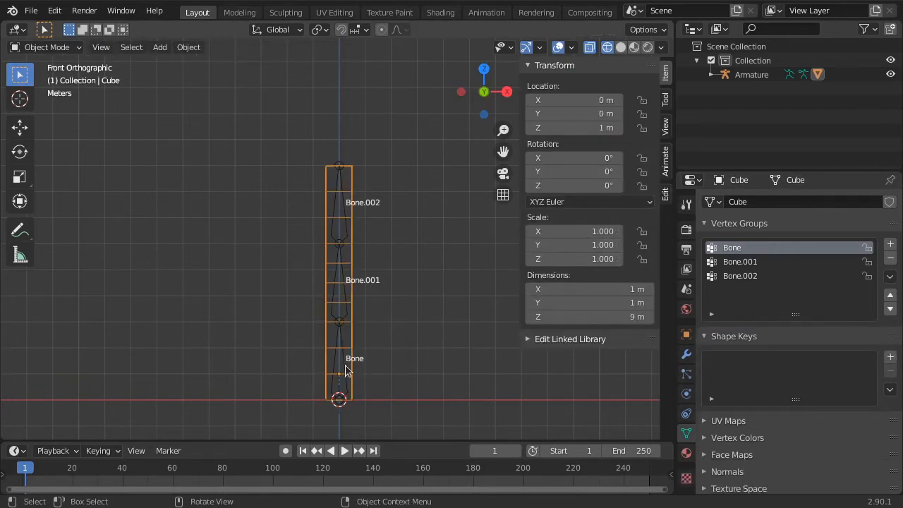
pyautogui.click(344, 362)
pyautogui.hotkey('ctrl', 'Tab')
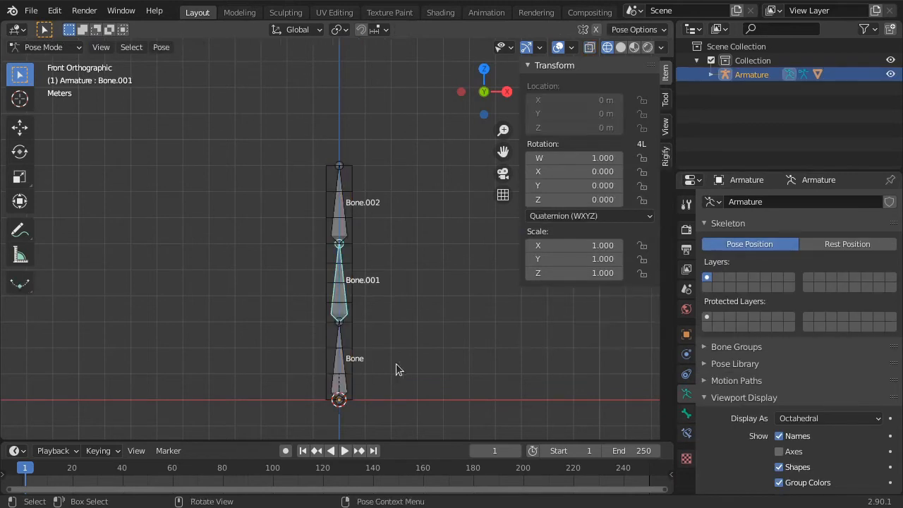
pyautogui.click(346, 372)
pyautogui.press('g')
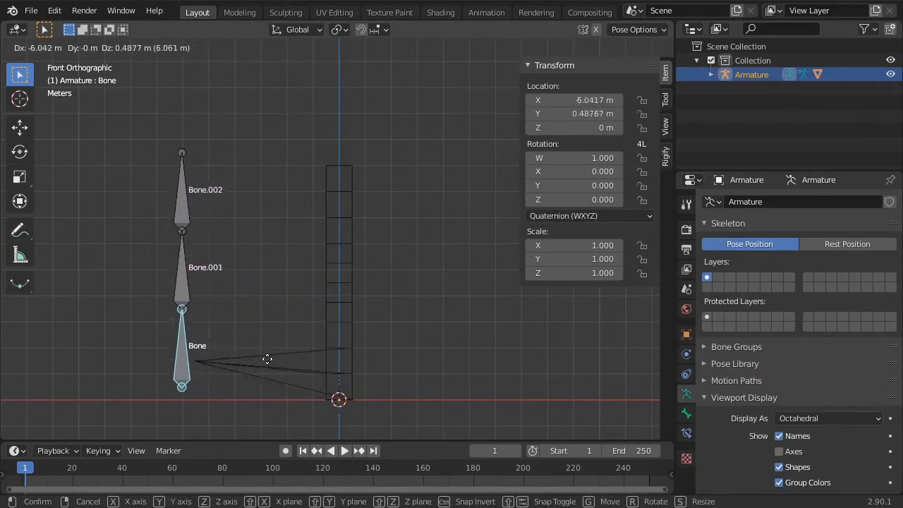
pyautogui.click(291, 348)
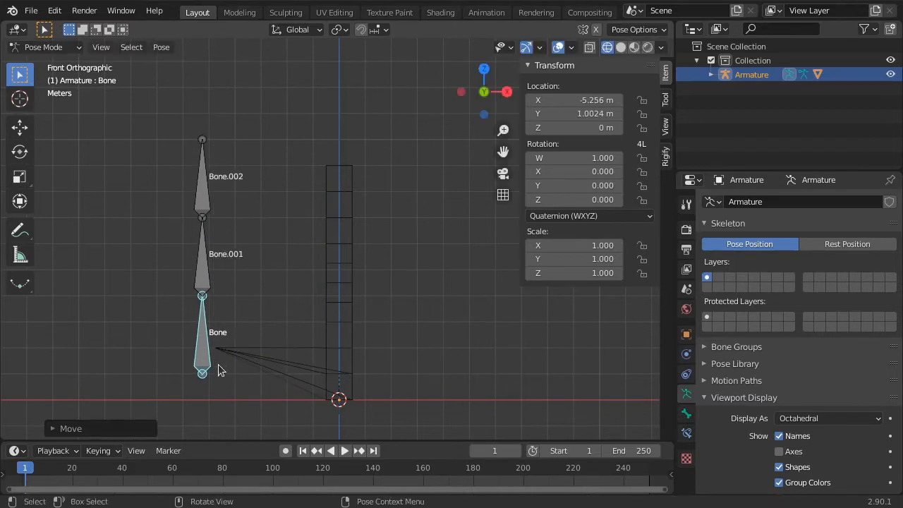
pyautogui.hotkey('alt', 'g')
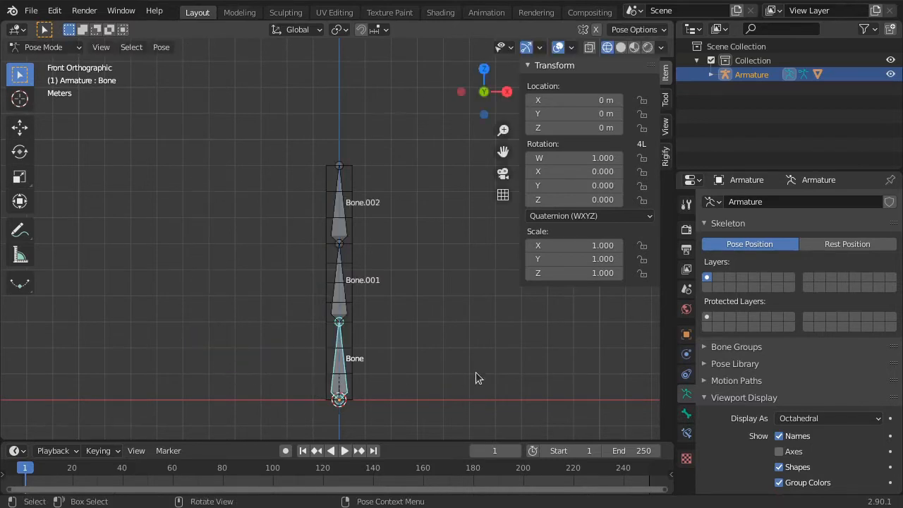
# Return to Edit Mode on the column mesh and assign all vertices around the bottom bone to the Bone group at weight 1.0.
pyautogui.hotkey('ctrl', 'Tab')
pyautogui.click(353, 343)
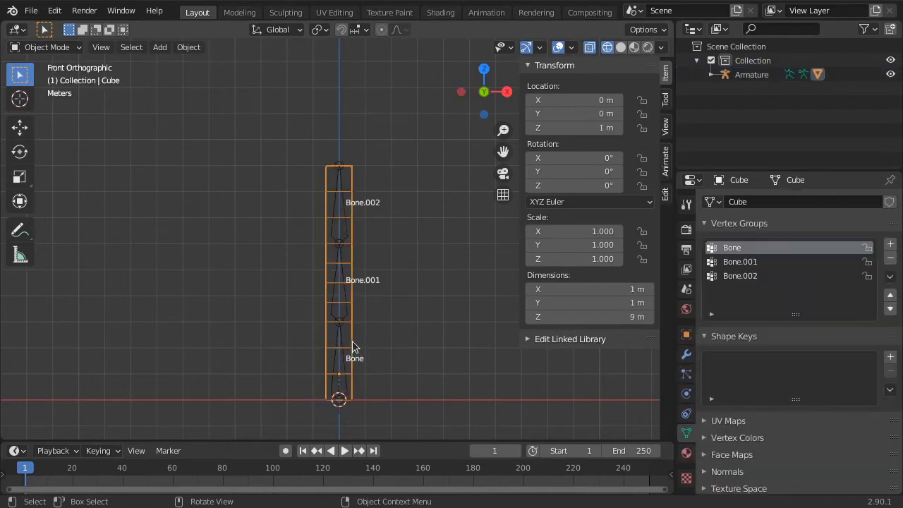
pyautogui.press('Tab')
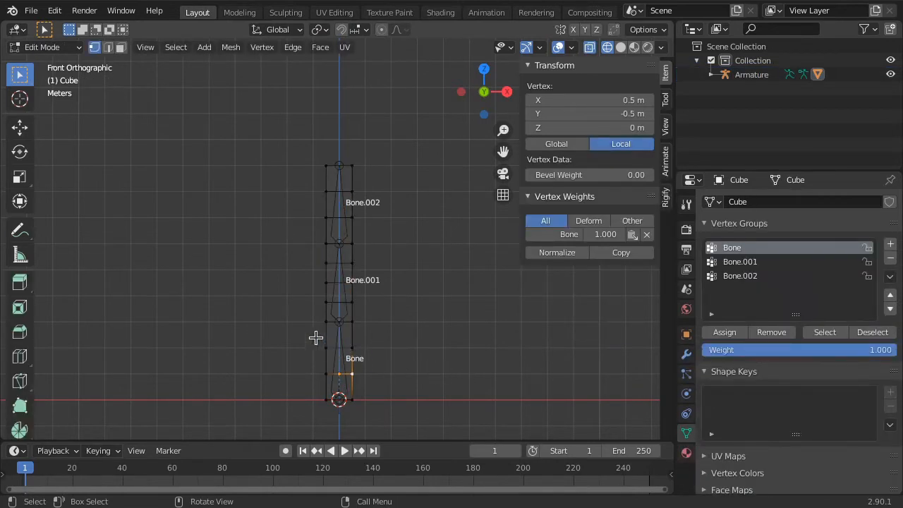
pyautogui.moveTo(301, 318); pyautogui.dragTo(390, 408)
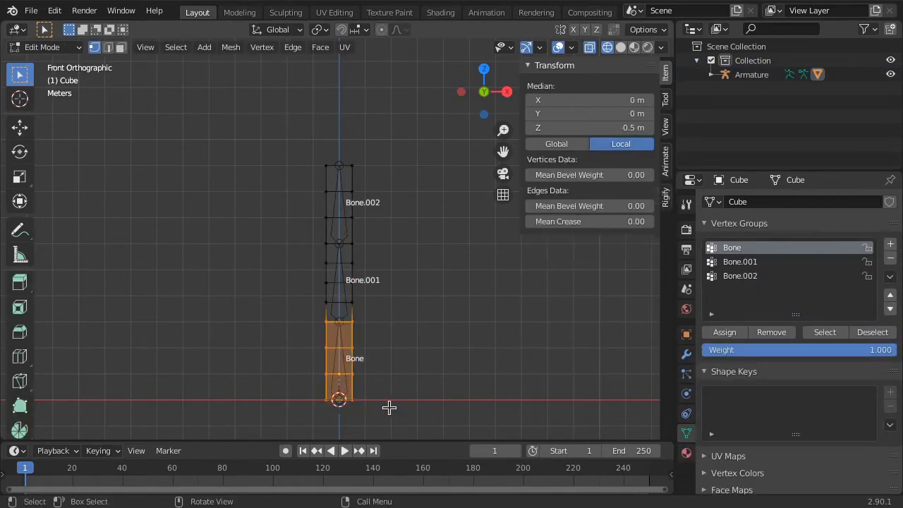
pyautogui.click(758, 349)
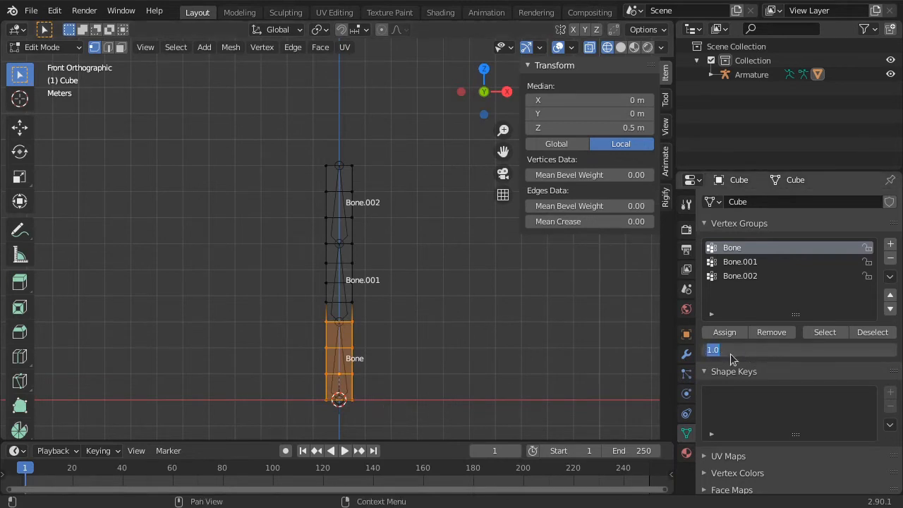
pyautogui.press('Return')
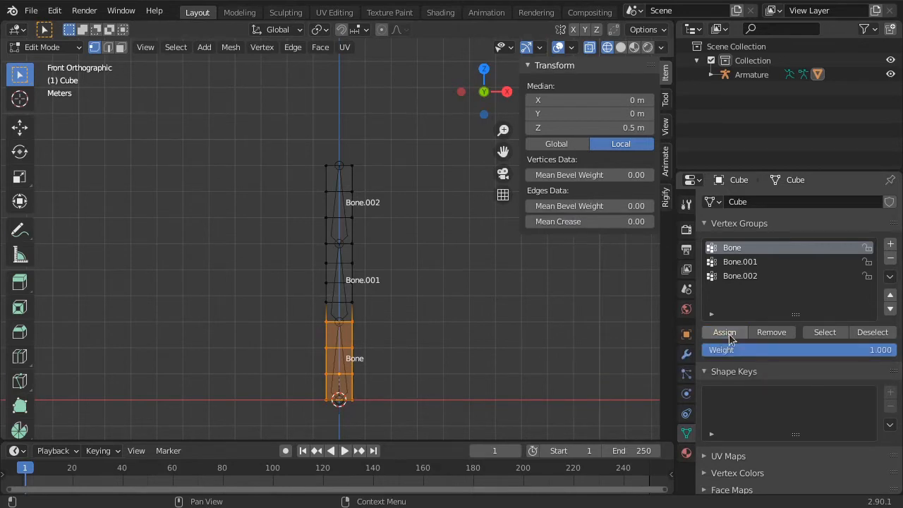
# Assign the column's middle-section vertices to the Bone.001 group and its top-section vertices to Bone.002.
pyautogui.moveTo(308, 238); pyautogui.dragTo(383, 322)
pyautogui.click(731, 263)
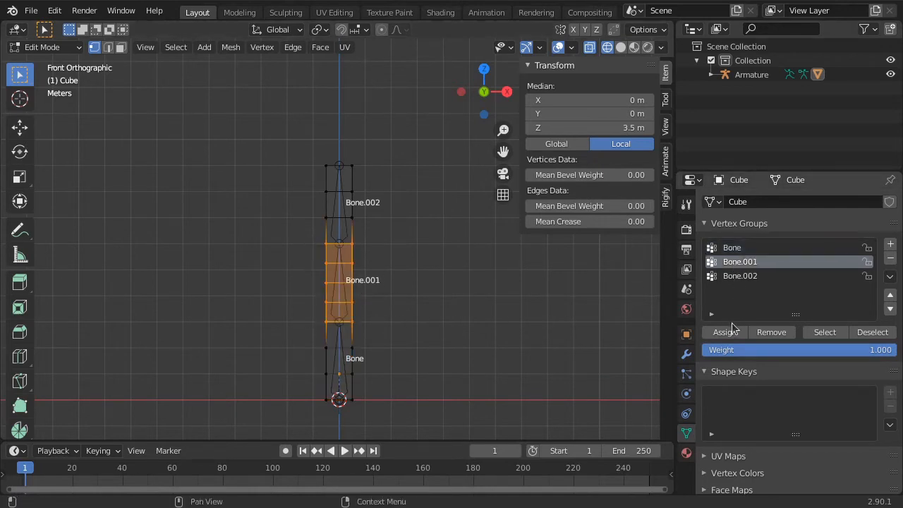
pyautogui.moveTo(305, 161); pyautogui.dragTo(379, 252)
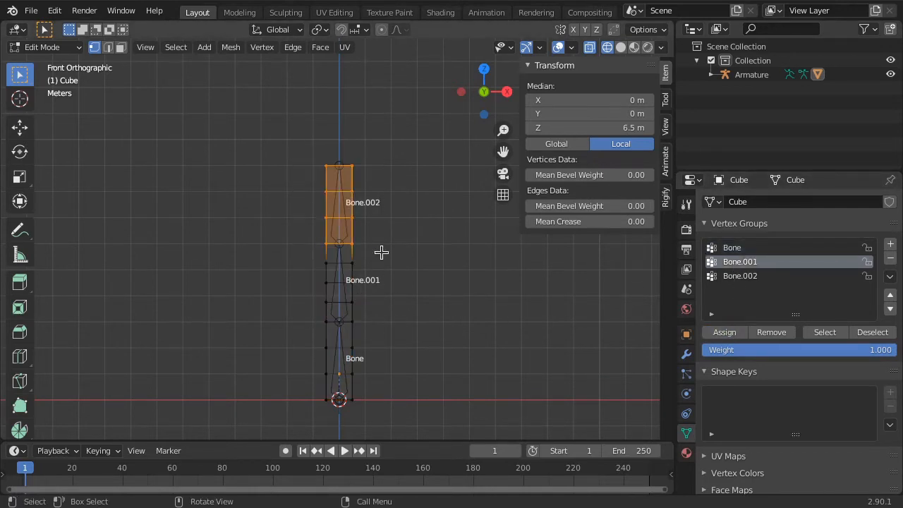
pyautogui.click(738, 276)
pyautogui.click(727, 332)
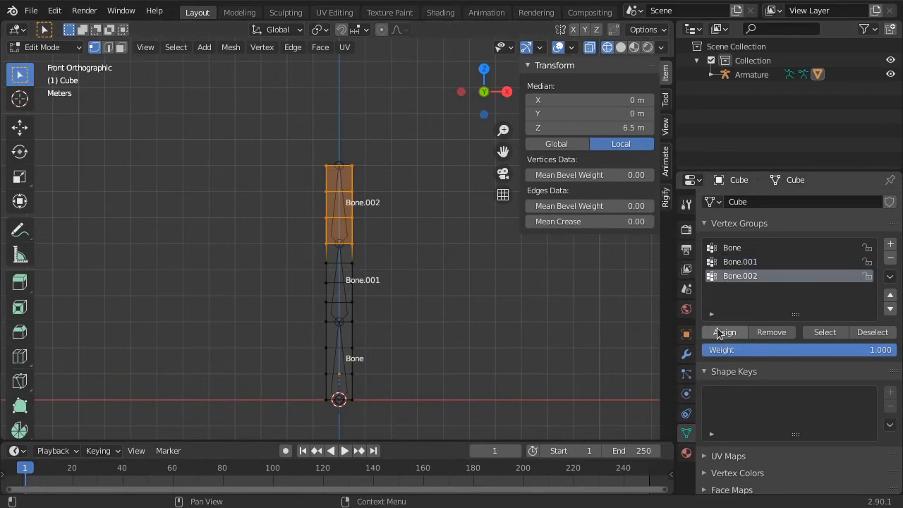
# Deselect all vertices, check each bone group by selecting its vertices in turn, and deselect those of Bone.002.
pyautogui.hotkey('alt', 'a')
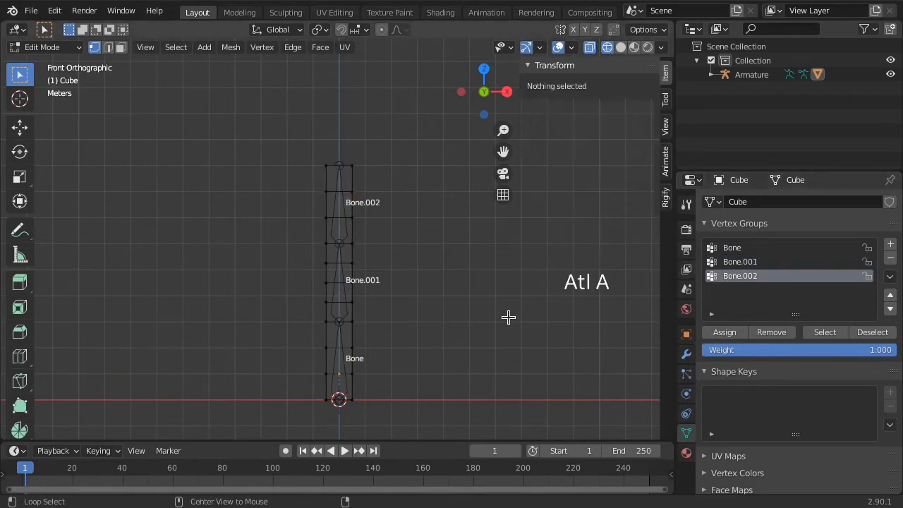
pyautogui.click(738, 253)
pyautogui.click(826, 333)
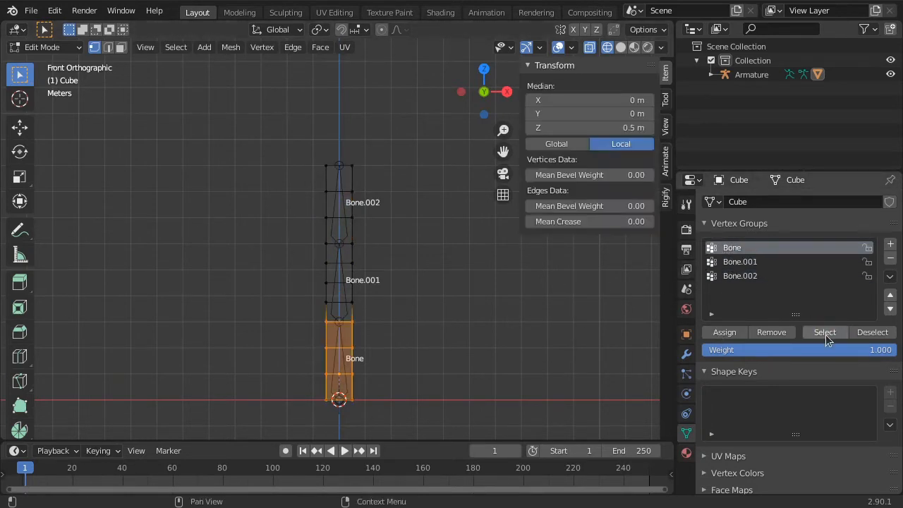
pyautogui.click(765, 261)
pyautogui.click(834, 328)
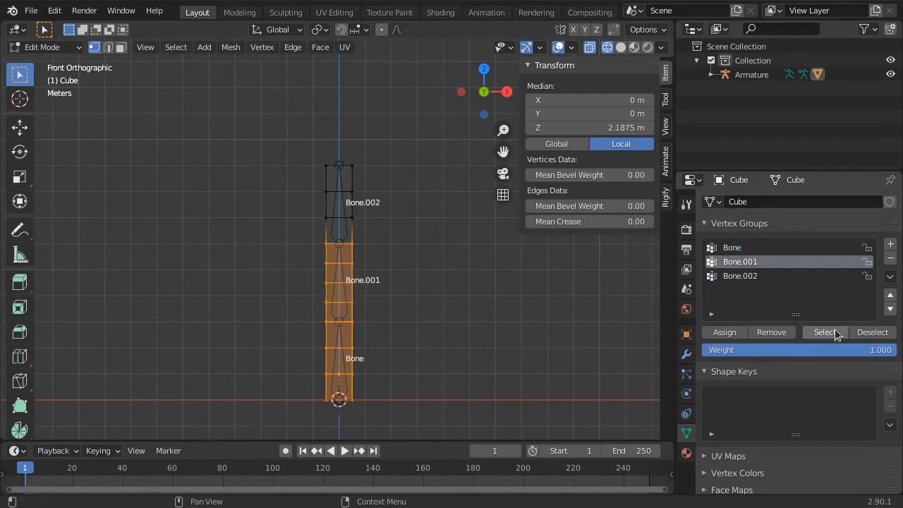
pyautogui.click(766, 275)
pyautogui.click(834, 332)
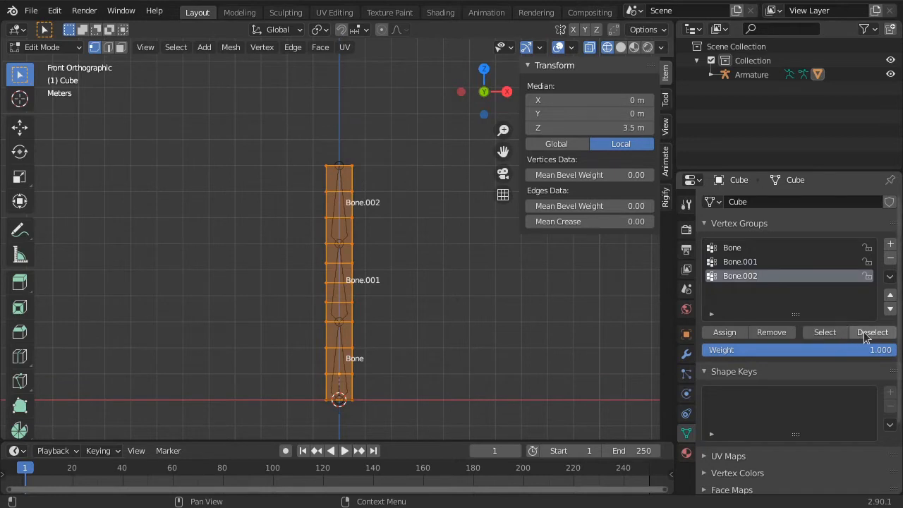
pyautogui.click(864, 332)
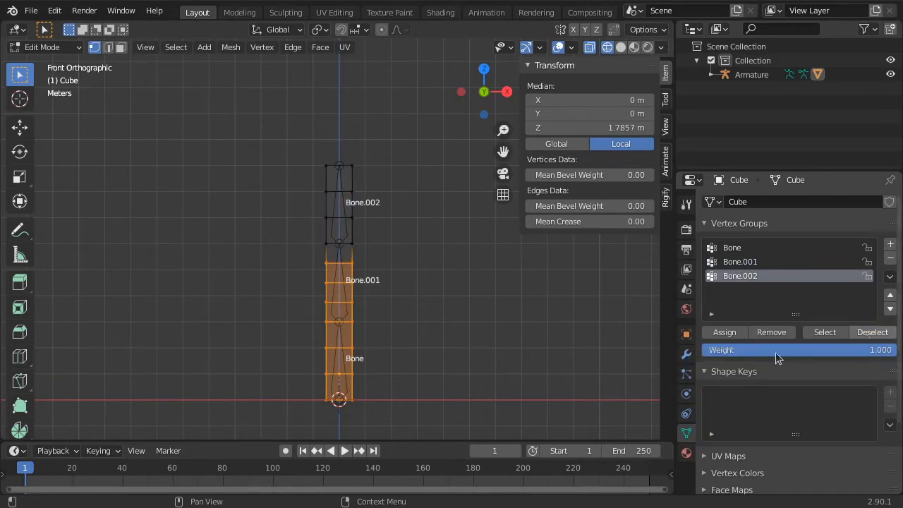
# Switch the armature to Pose Mode and test how the mesh follows rotations of Bone.002 and Bone.001, cancelling each rotation.
pyautogui.press('Tab')
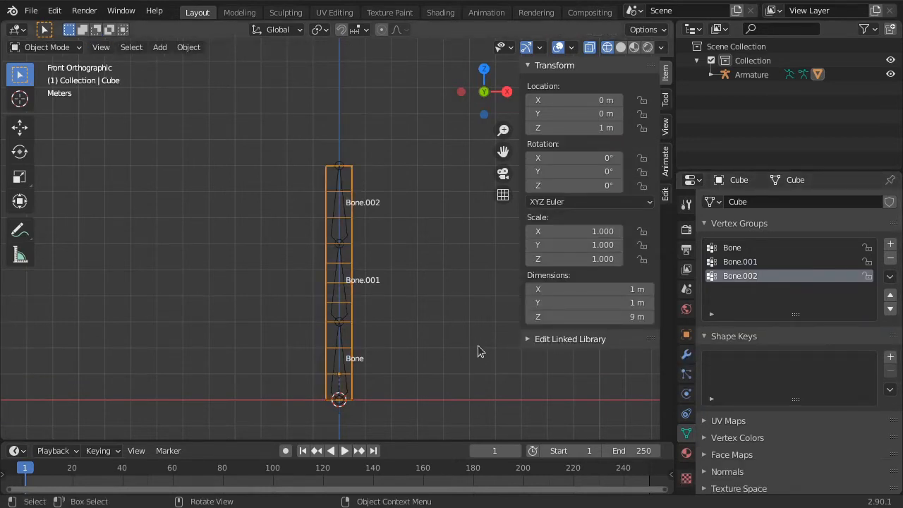
pyautogui.click(341, 242)
pyautogui.hotkey('ctrl', 'Tab')
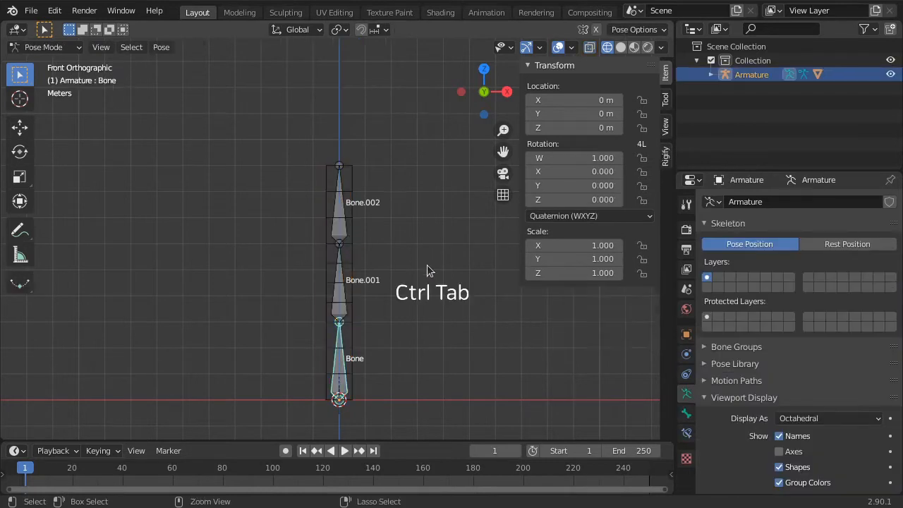
pyautogui.click(338, 232)
pyautogui.press('r')
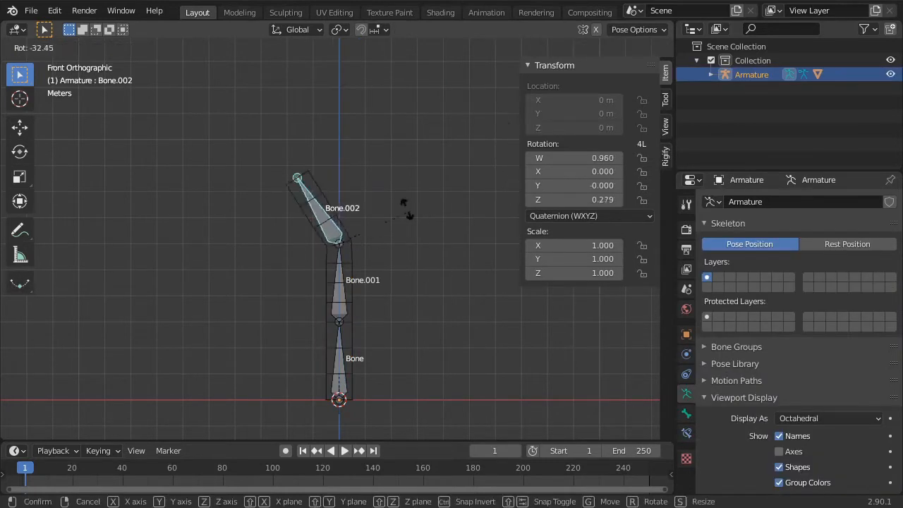
pyautogui.press('Escape')
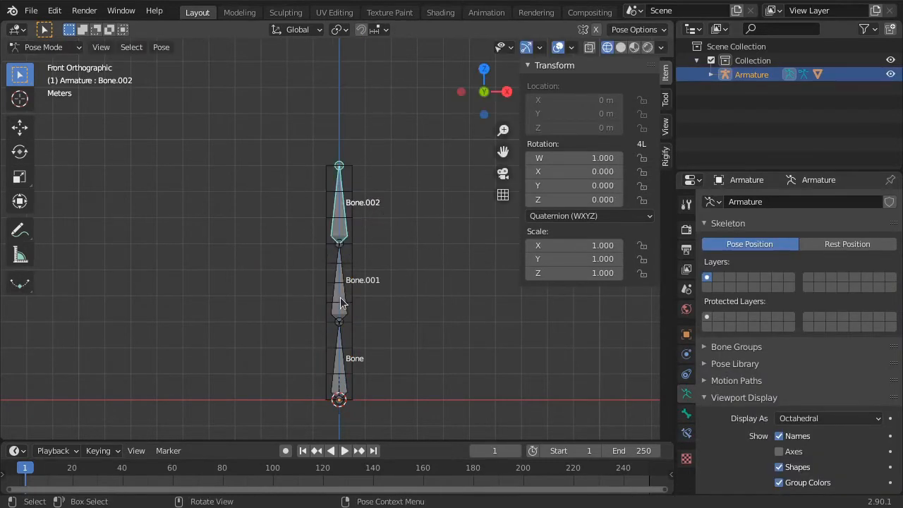
pyautogui.click(341, 303)
pyautogui.press('r')
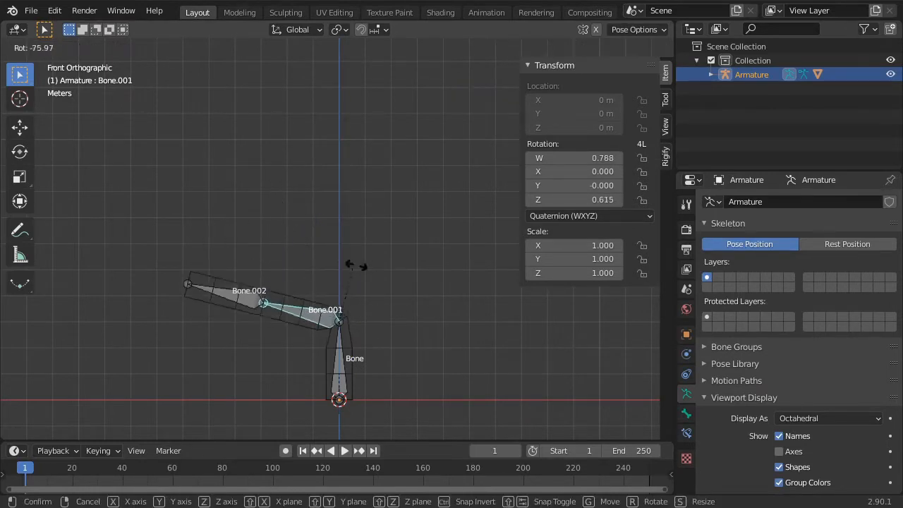
pyautogui.press('Escape')
# Test moving and rotating the bottom bone, cancelling both transforms.
pyautogui.click(345, 381)
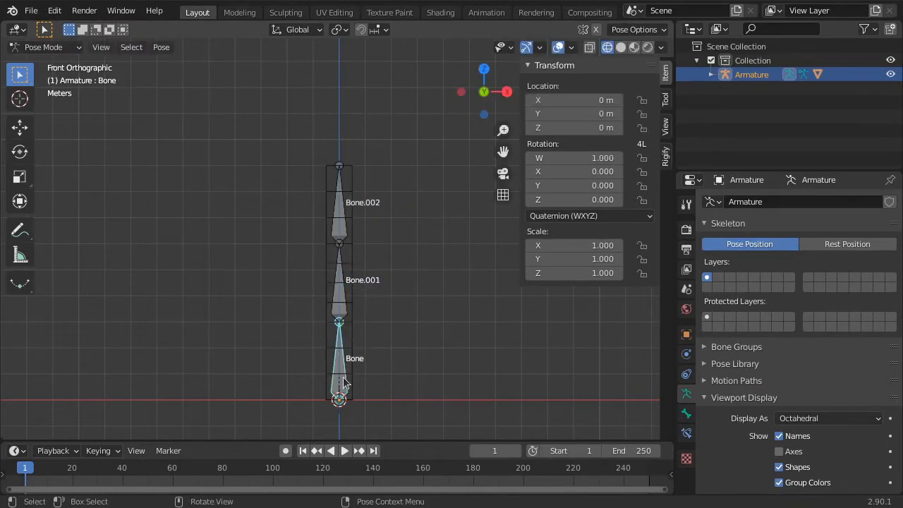
pyautogui.press('g')
pyautogui.press('Escape')
pyautogui.press('r')
pyautogui.press('Escape')
# Return to Edit Mode on the column, remove the top section's vertices from the Bone.002 group, and reselect the group to check it.
pyautogui.hotkey('ctrl', 'Tab')
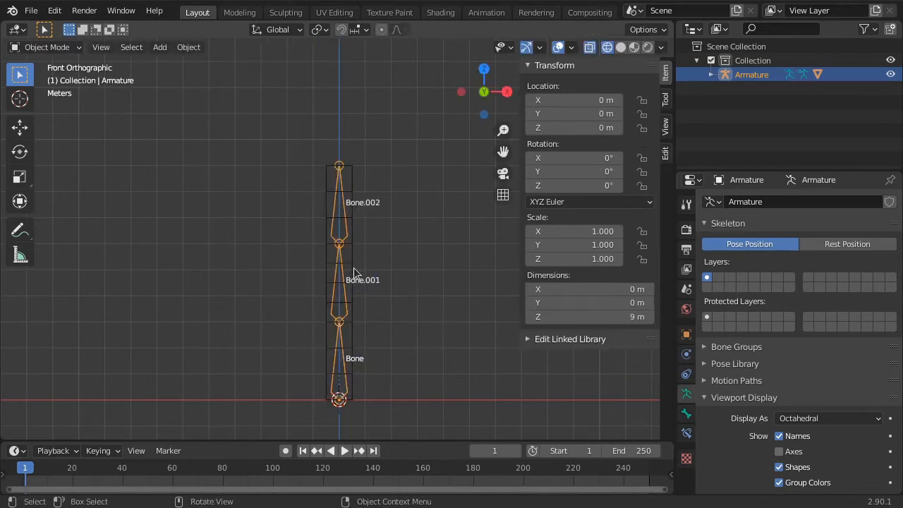
pyautogui.click(352, 273)
pyautogui.press('Tab')
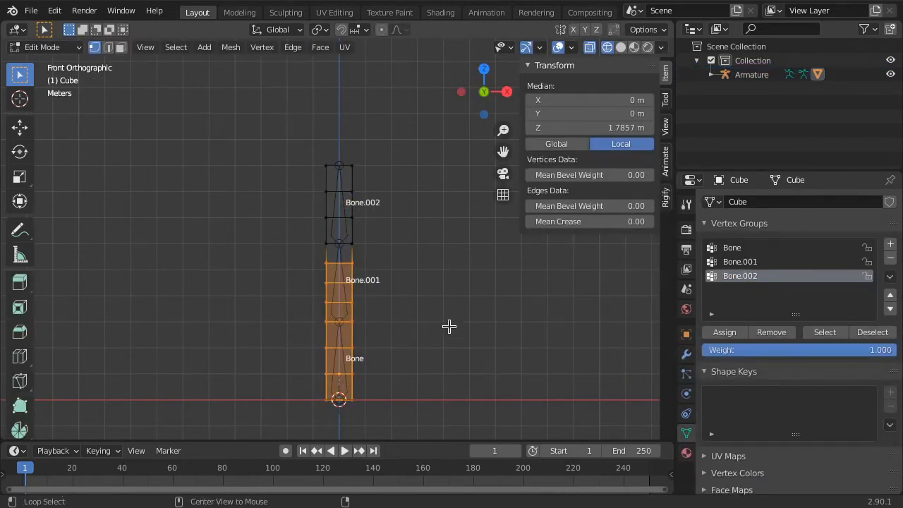
pyautogui.hotkey('alt', 'a')
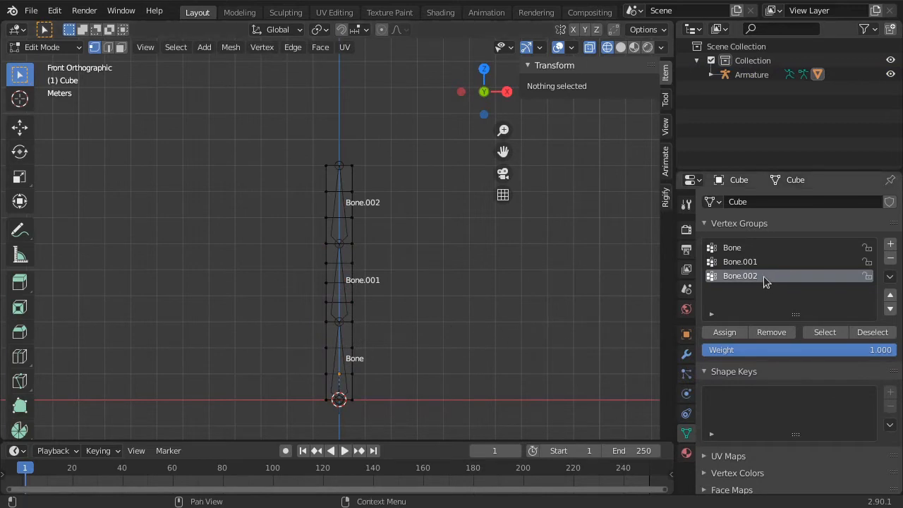
pyautogui.click(825, 332)
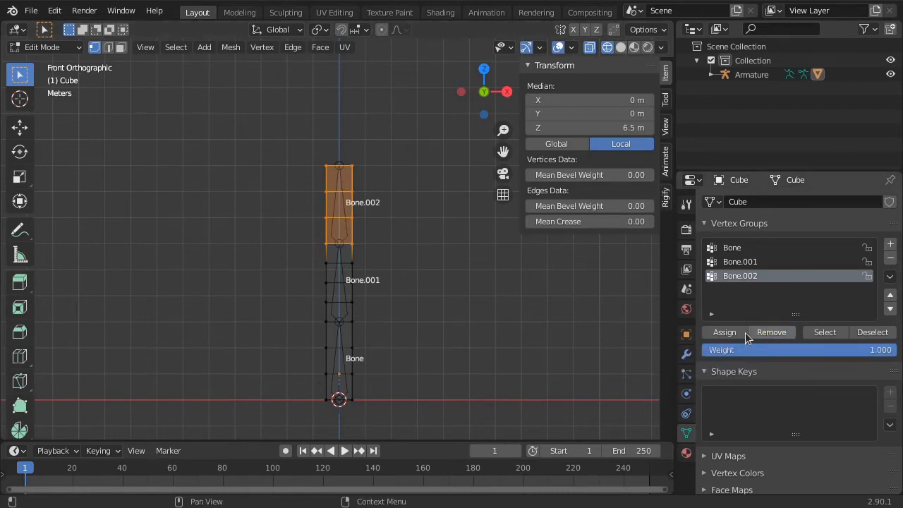
pyautogui.click(454, 297)
pyautogui.click(812, 333)
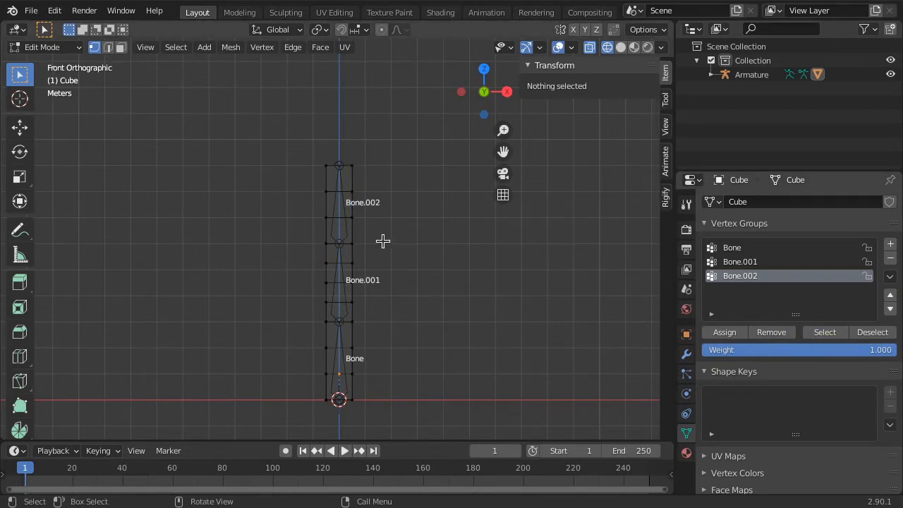
# Inspect the vertex weights of single right-edge vertices beside Bone.002 and Bone.001.
pyautogui.click(352, 219)
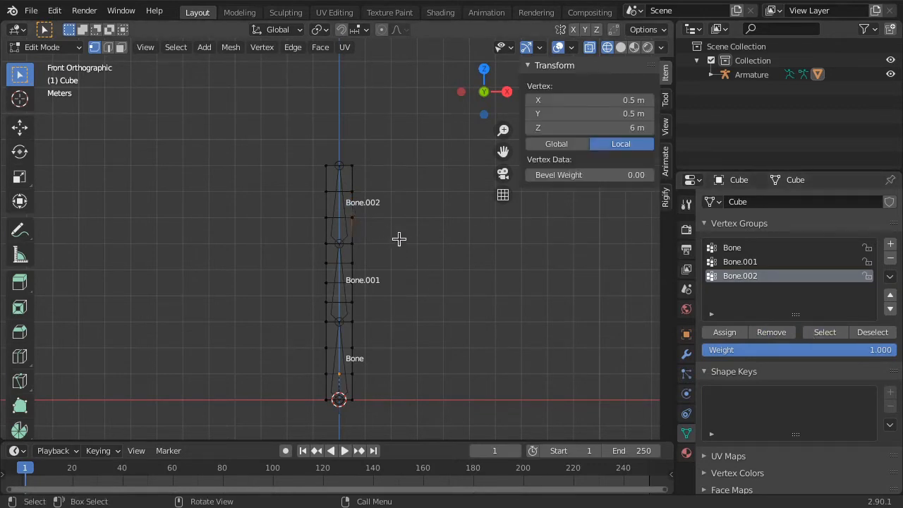
pyautogui.click(353, 218)
pyautogui.click(350, 262)
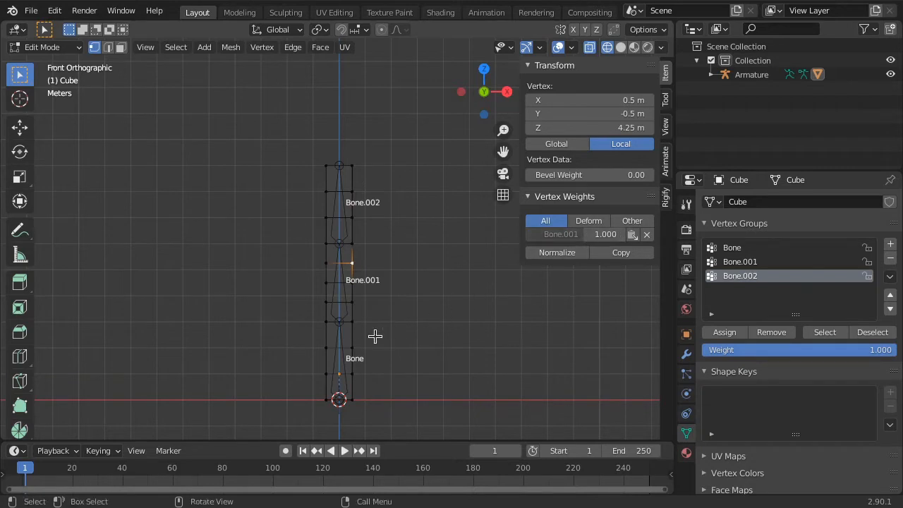
# Inspect the weights of the left-edge vertex at the Bone and Bone.001 joint and a right-edge vertex beside Bone, and leave Edit Mode.
pyautogui.click(326, 320)
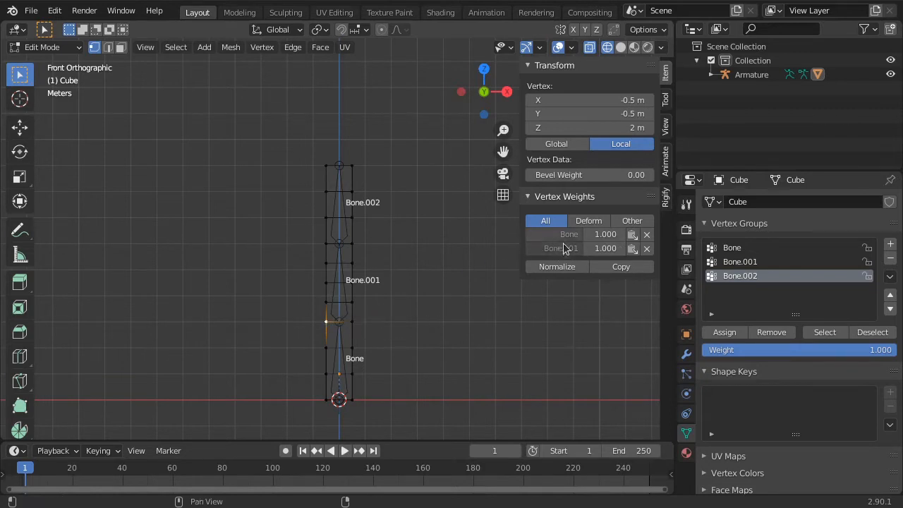
pyautogui.click(352, 348)
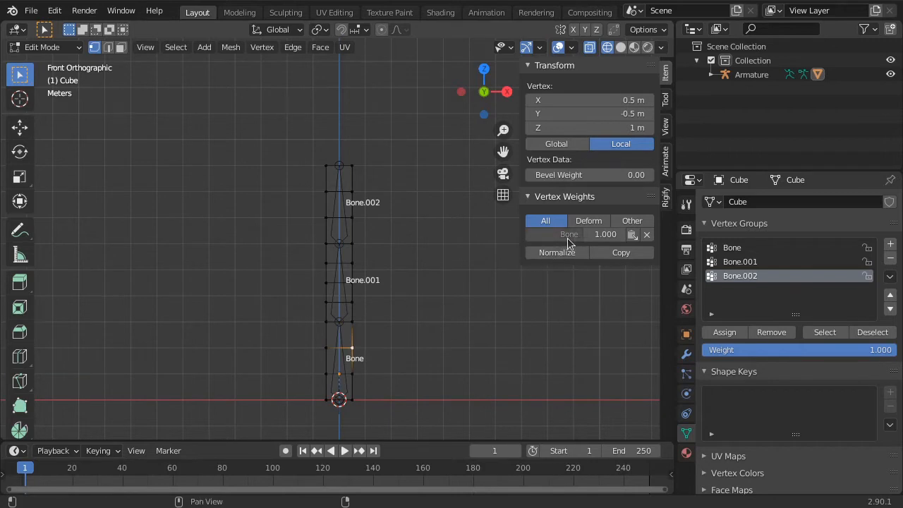
pyautogui.press('Tab')
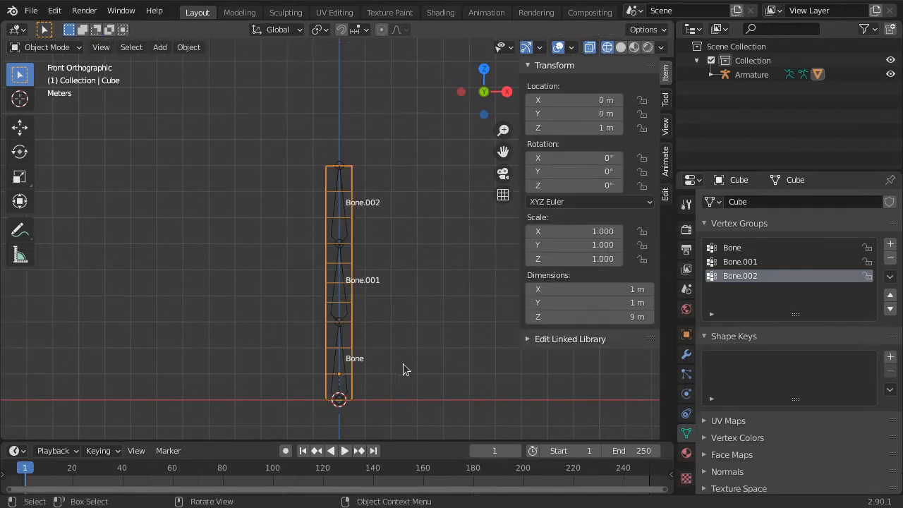
# Put the armature in Pose Mode and test rotating Bone.002 and Bone.001, cancelling each rotation.
pyautogui.click(346, 240)
pyautogui.hotkey('ctrl', 'Tab')
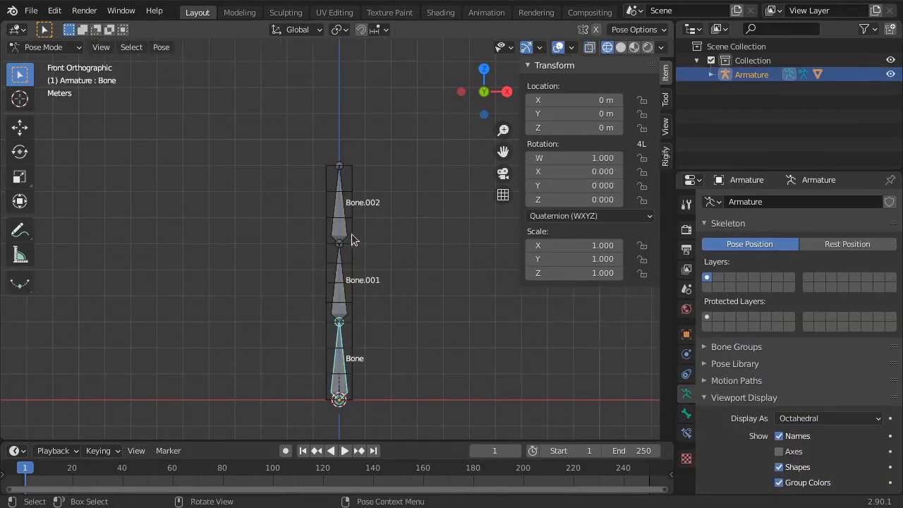
pyautogui.click(347, 229)
pyautogui.press('r')
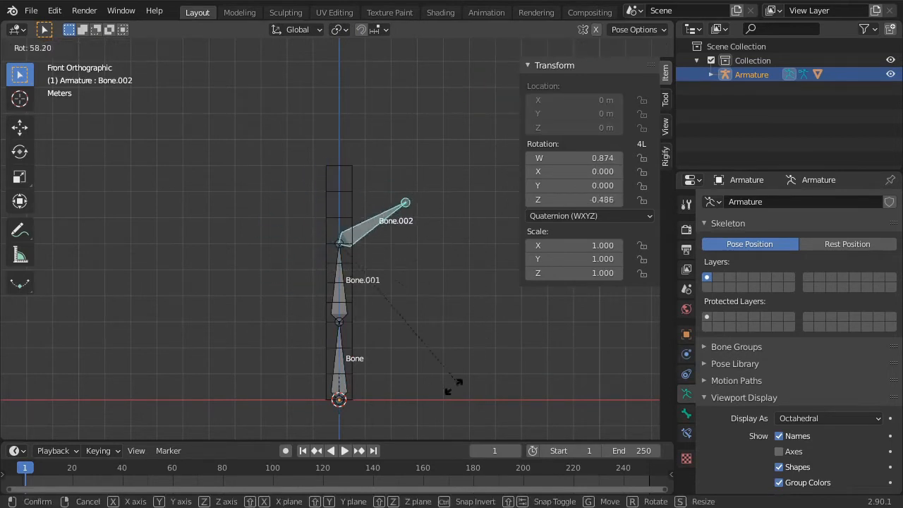
pyautogui.press('Escape')
pyautogui.click(349, 312)
pyautogui.press('r')
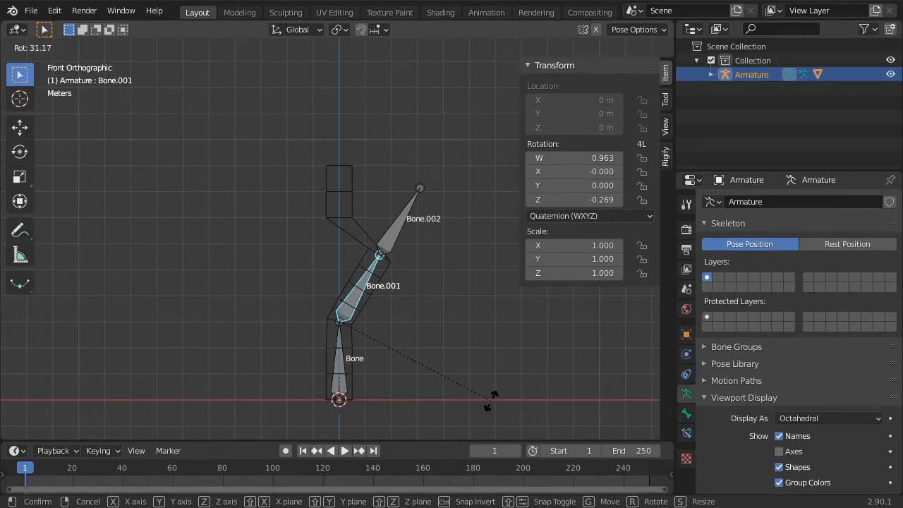
pyautogui.press('Escape')
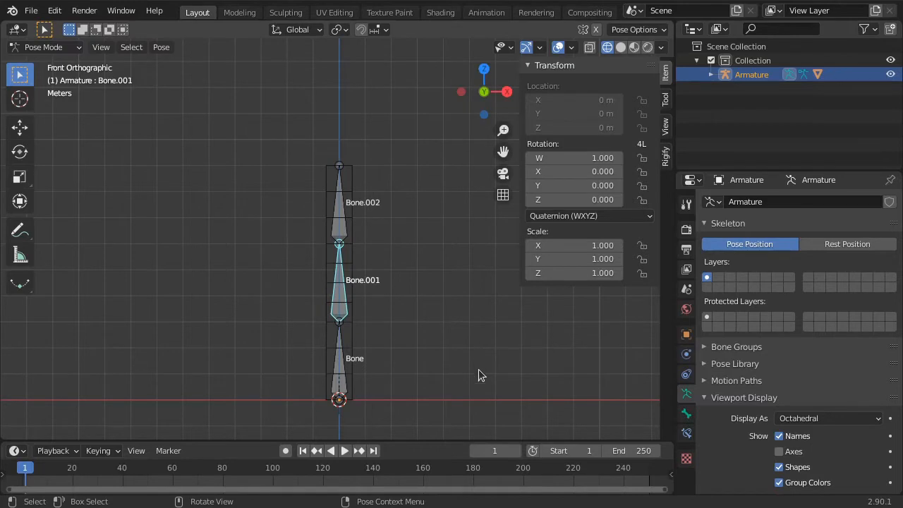
# Enlarge the timeline slightly, select all three bones, and insert a Rotation keyframe for them at frame 1.
pyautogui.moveTo(454, 442); pyautogui.dragTo(457, 423)
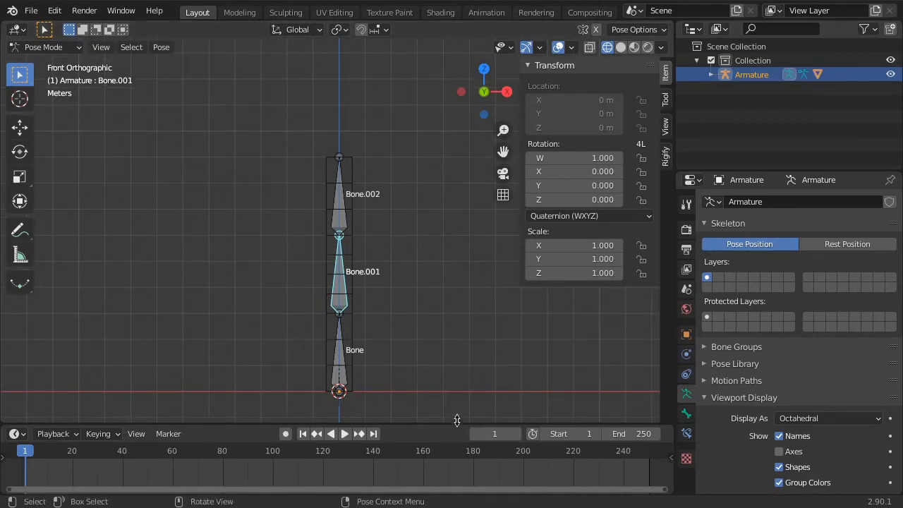
pyautogui.click(342, 223)
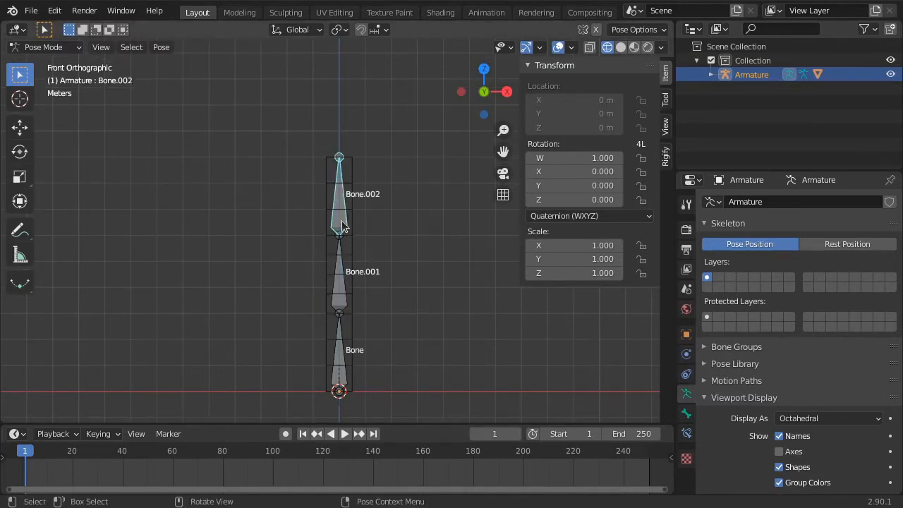
pyautogui.keyDown('shift'); pyautogui.click(343, 291); pyautogui.keyUp('shift')
pyautogui.keyDown('shift'); pyautogui.click(339, 367); pyautogui.keyUp('shift')
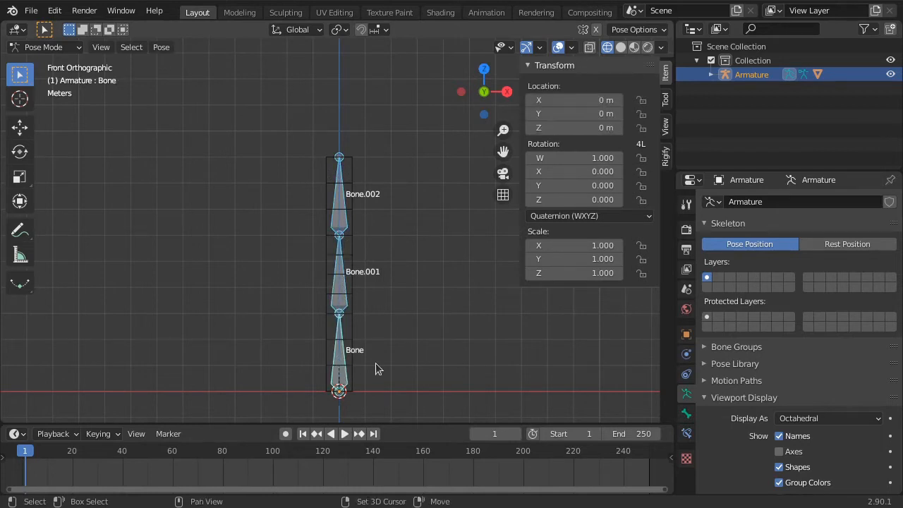
pyautogui.click(161, 47)
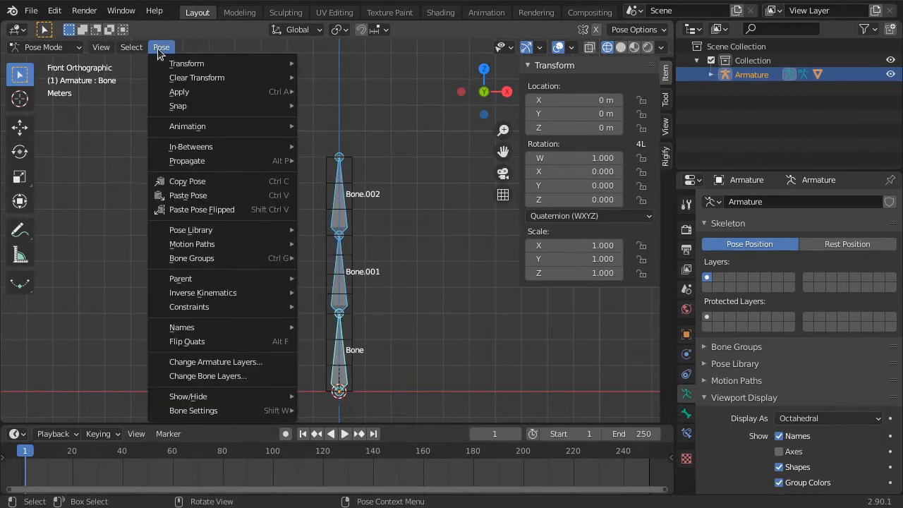
pyautogui.moveTo(242, 128)
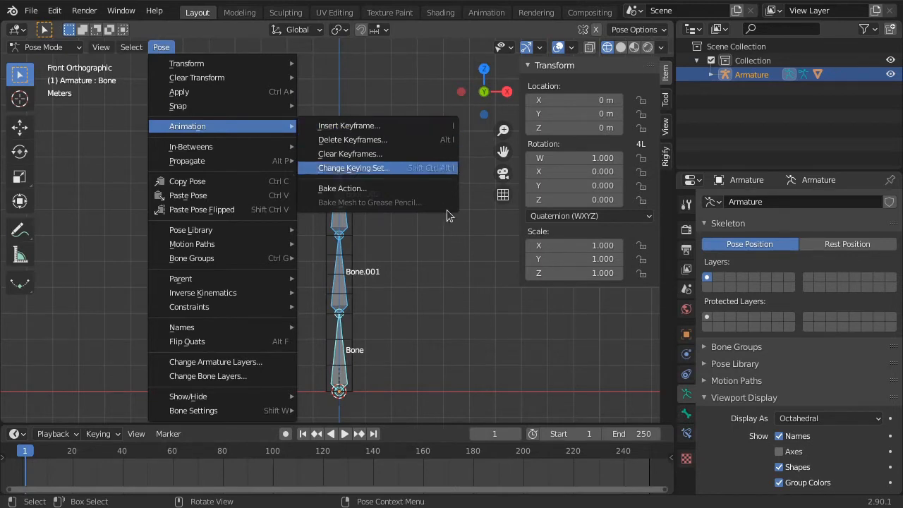
pyautogui.click(370, 304)
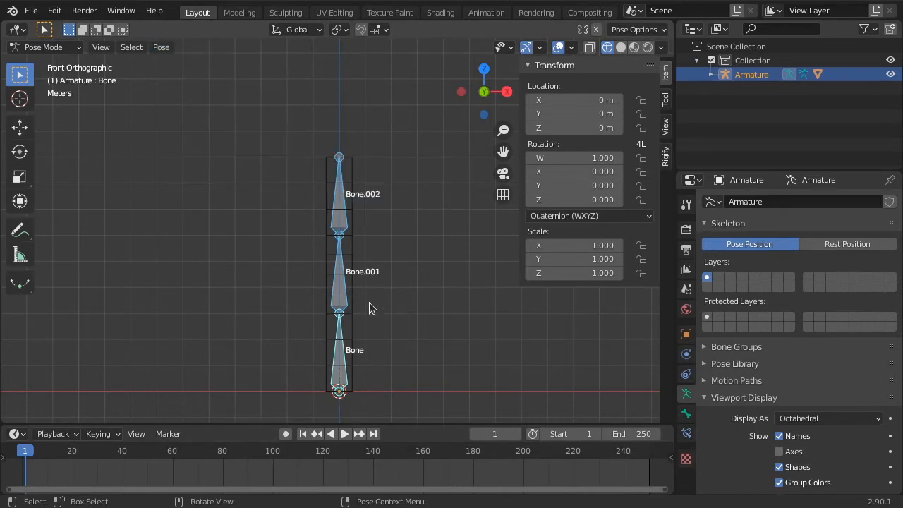
pyautogui.press('i')
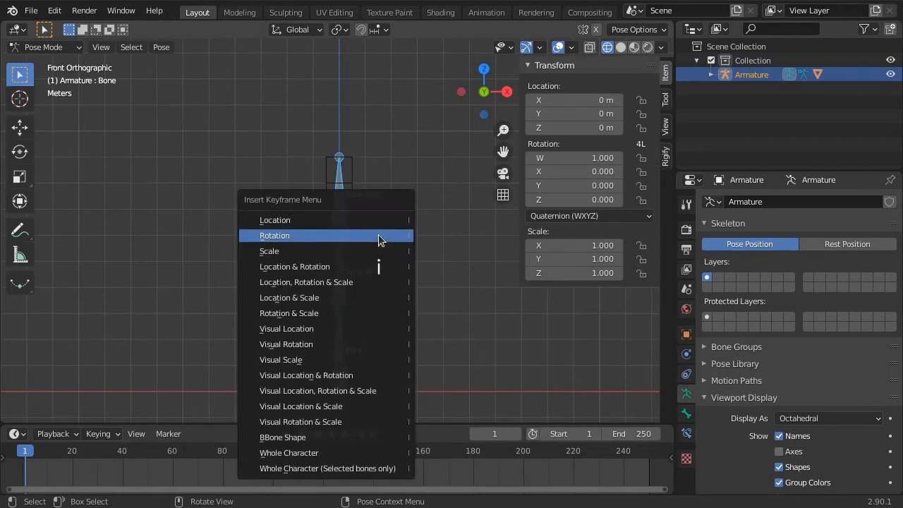
pyautogui.click(268, 237)
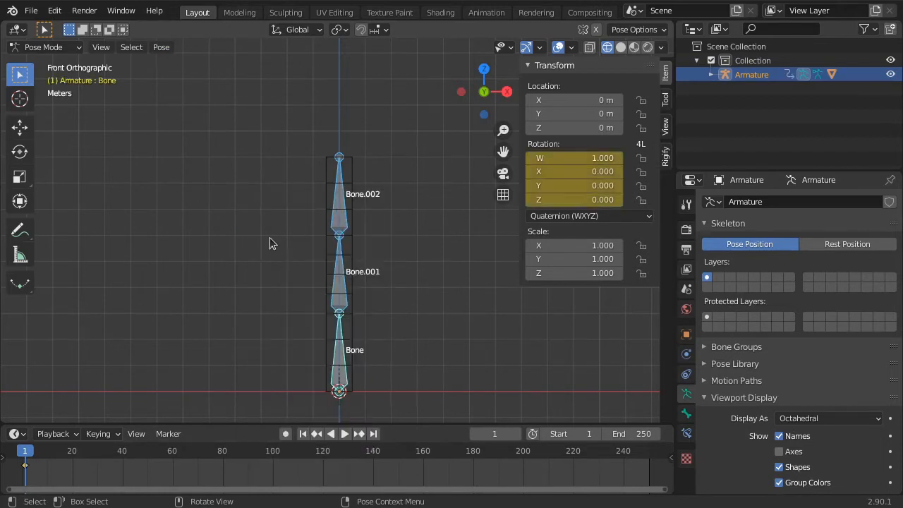
# Go to frame 50 and rotate Bone.002 by -90°.
pyautogui.click(147, 452)
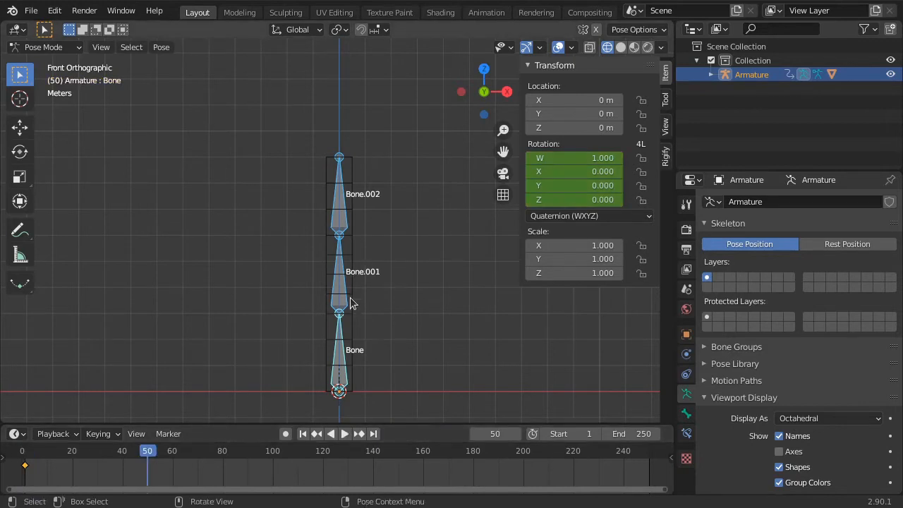
pyautogui.click(343, 225)
pyautogui.write('r')
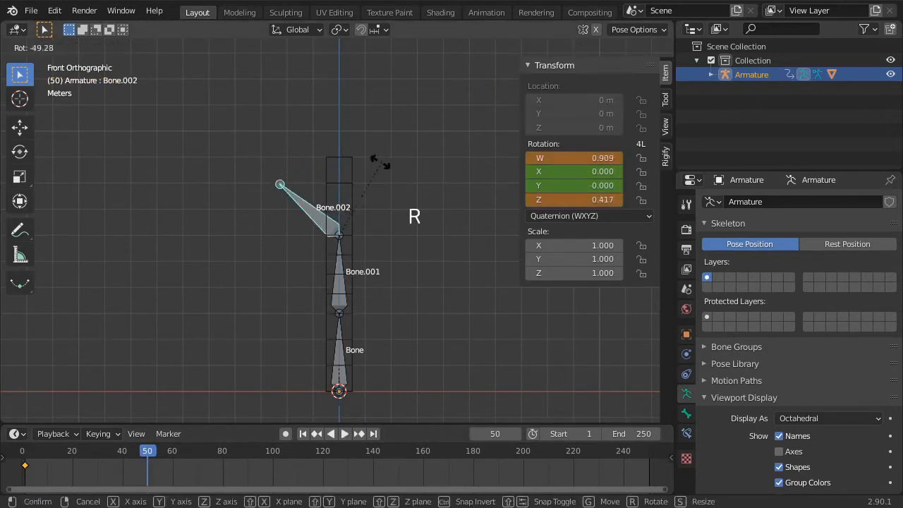
pyautogui.write('90')
pyautogui.click(356, 164)
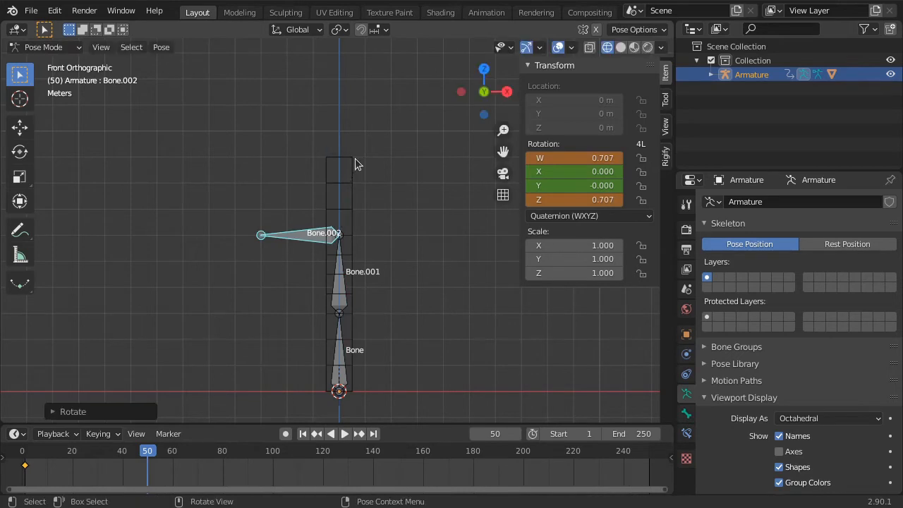
# Rotate Bone.001 by -90° at frame 50.
pyautogui.click(343, 283)
pyautogui.write('r')
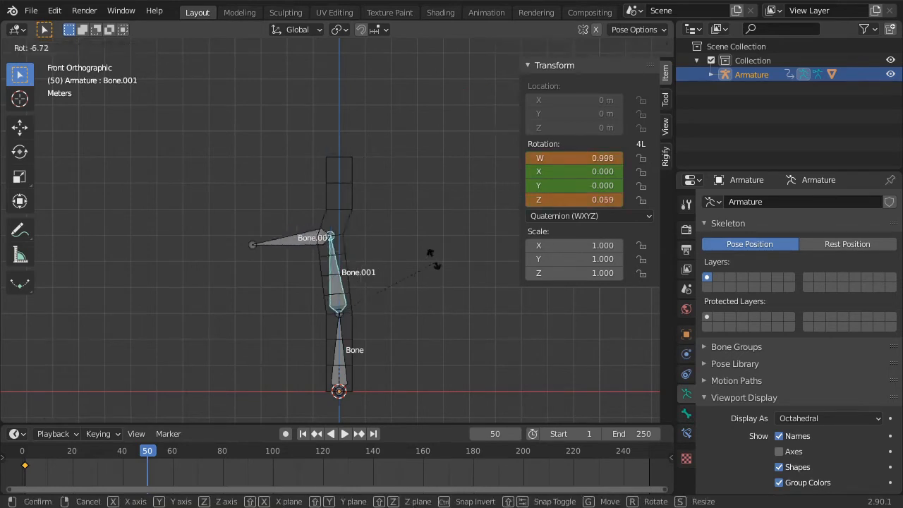
pyautogui.write('-90')
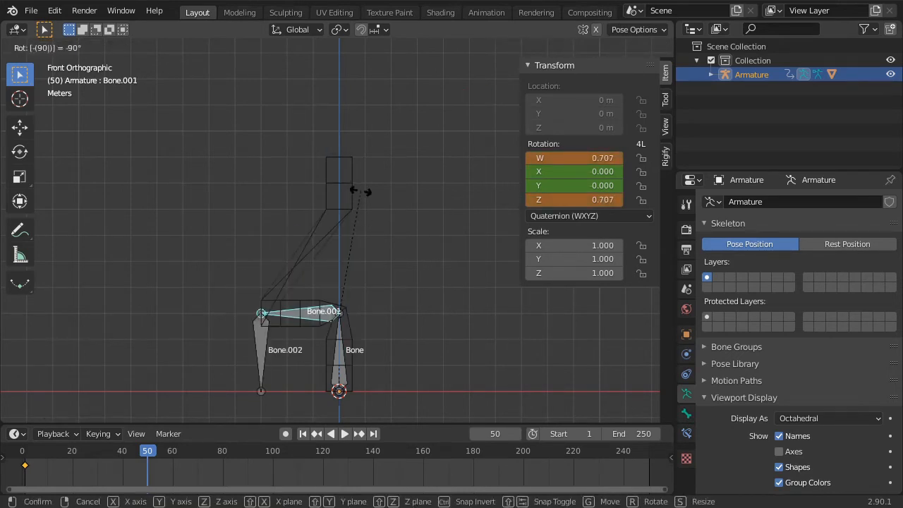
pyautogui.click(360, 192)
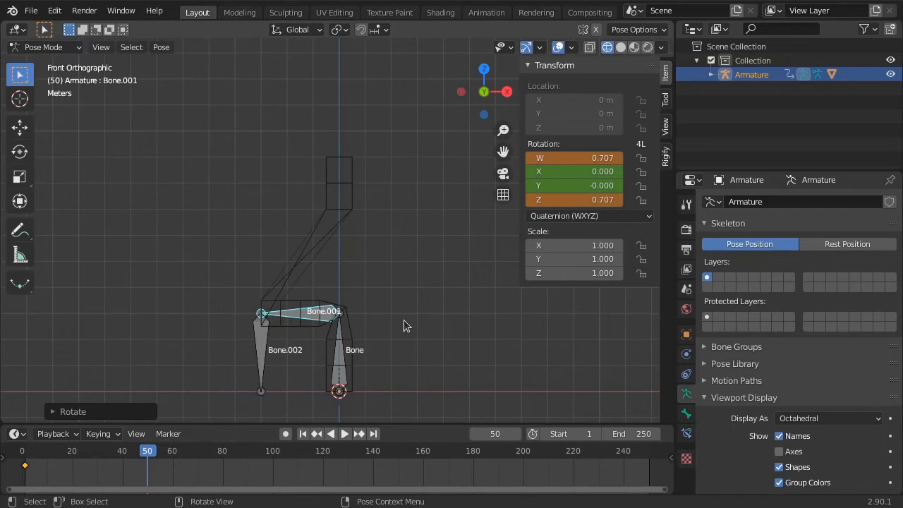
# Add Bone.002 and Bone to the selection and insert a Rotation keyframe for all three bones at frame 50.
pyautogui.keyDown('shift'); pyautogui.click(259, 352); pyautogui.keyUp('shift')
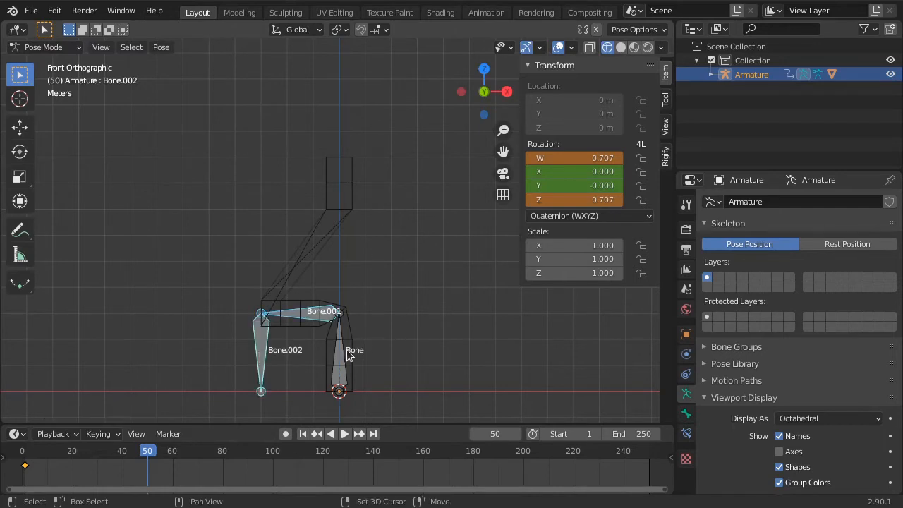
pyautogui.keyDown('shift'); pyautogui.click(345, 353); pyautogui.keyUp('shift')
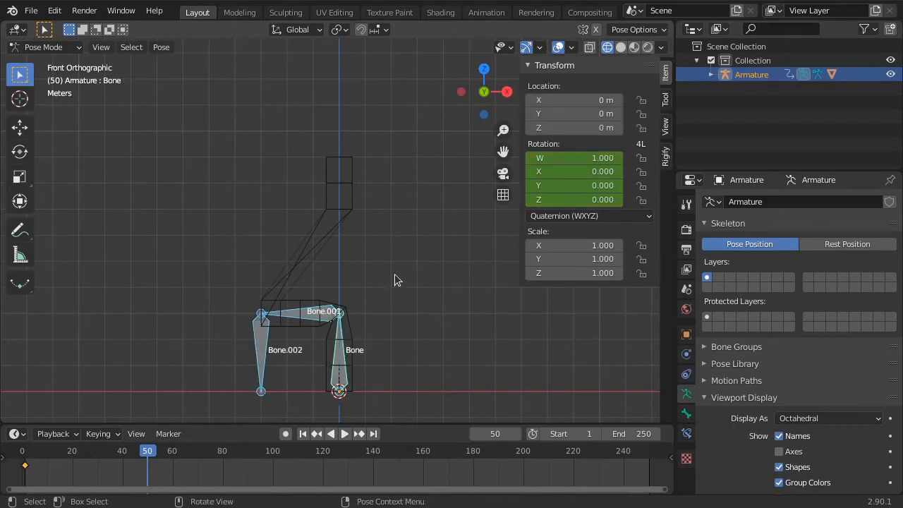
pyautogui.press('i')
pyautogui.click(324, 259)
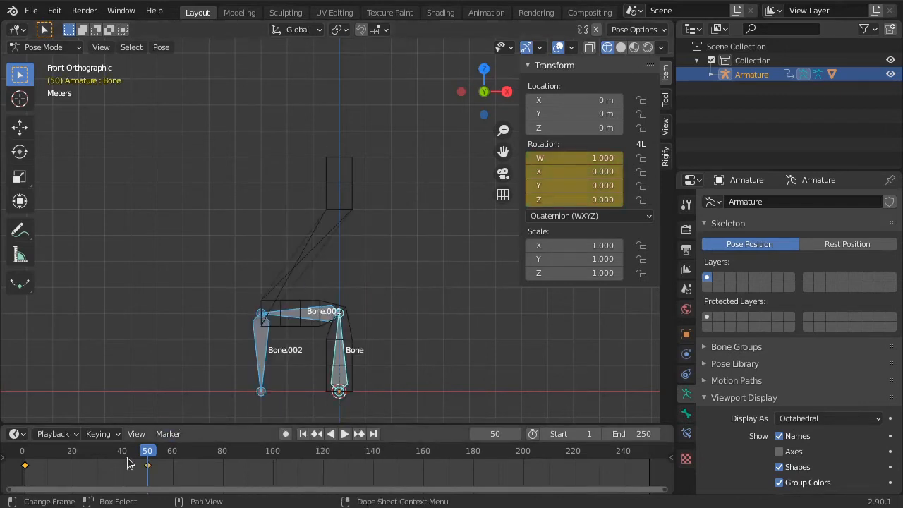
# Review the animation by scrubbing the timeline, stepping between keyframes, and jumping to the last and first frames.
pyautogui.moveTo(147, 454); pyautogui.dragTo(34, 457)
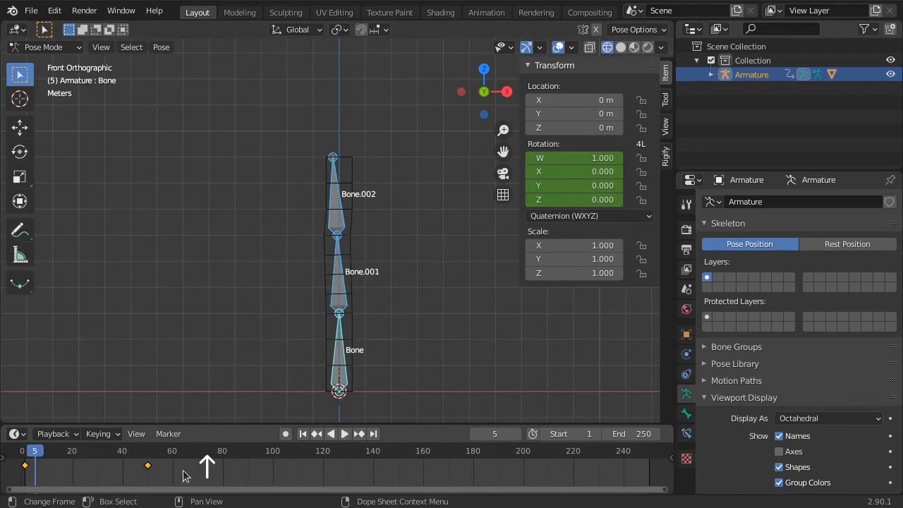
pyautogui.press('Up')
pyautogui.press('Down')
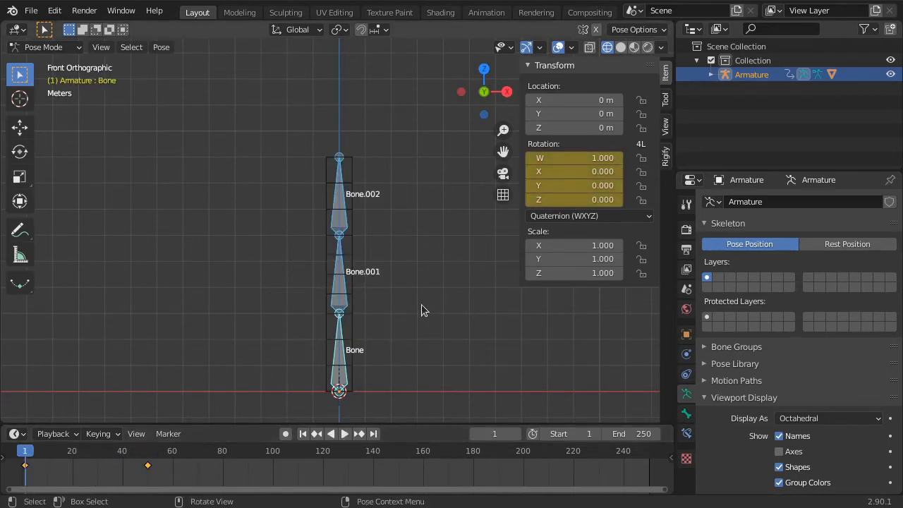
pyautogui.hotkey('shift', 'Right')
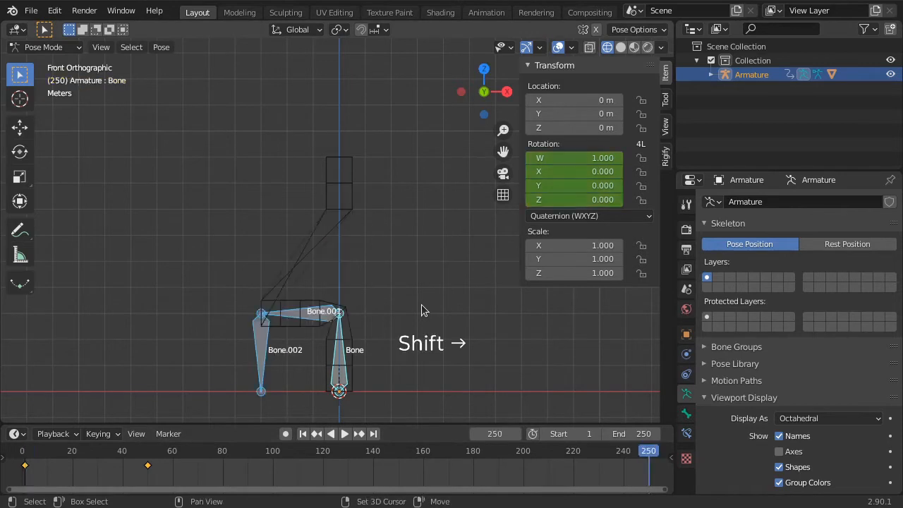
pyautogui.hotkey('shift', 'Left')
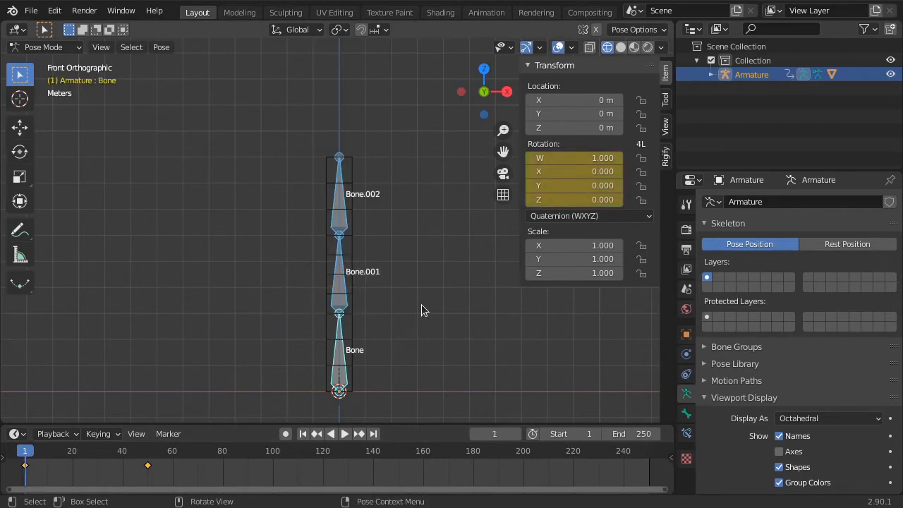
# Leave Pose Mode, open the column mesh in Edit Mode, play the animation, and park the playhead at frame 44.
pyautogui.hotkey('ctrl', 'Tab')
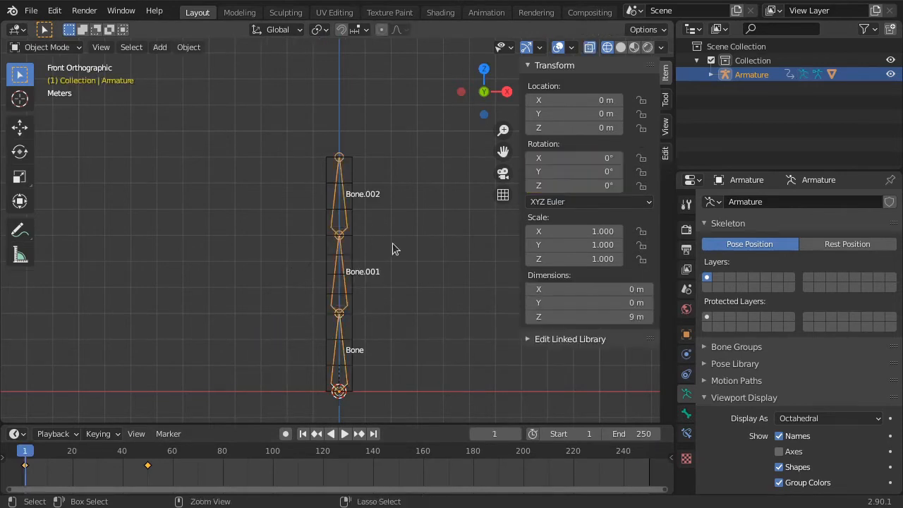
pyautogui.click(355, 244)
pyautogui.press('Tab')
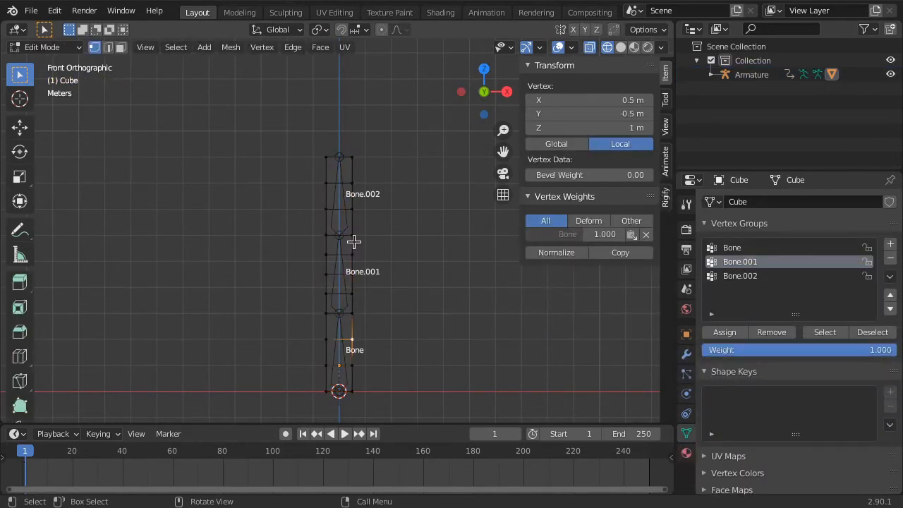
pyautogui.press('space')
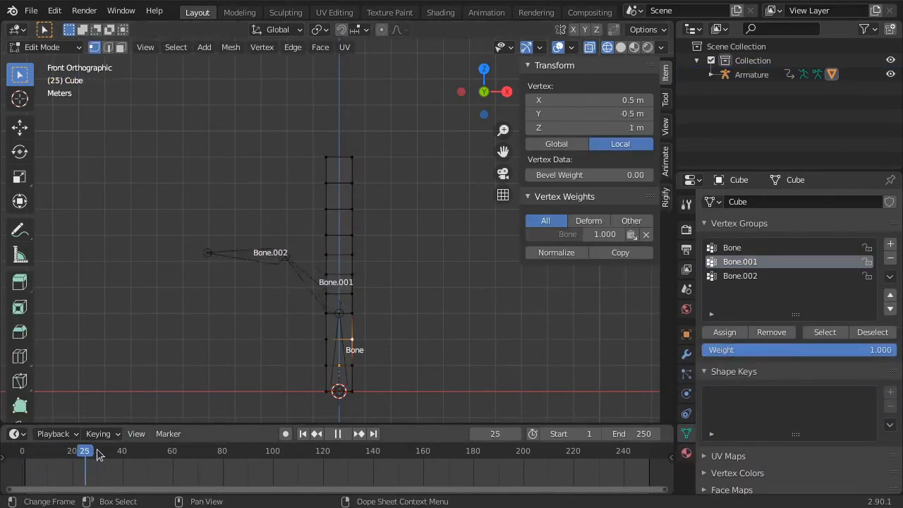
pyautogui.moveTo(137, 457); pyautogui.dragTo(133, 457)
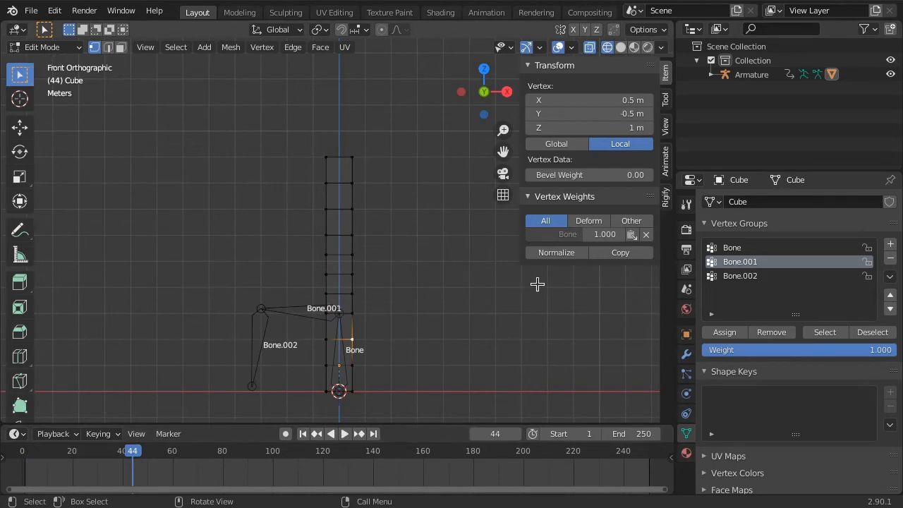
# Enable the column's Armature modifier display in Edit Mode and On Cage, and scrub to frame 41 to check the deformation.
pyautogui.click(686, 355)
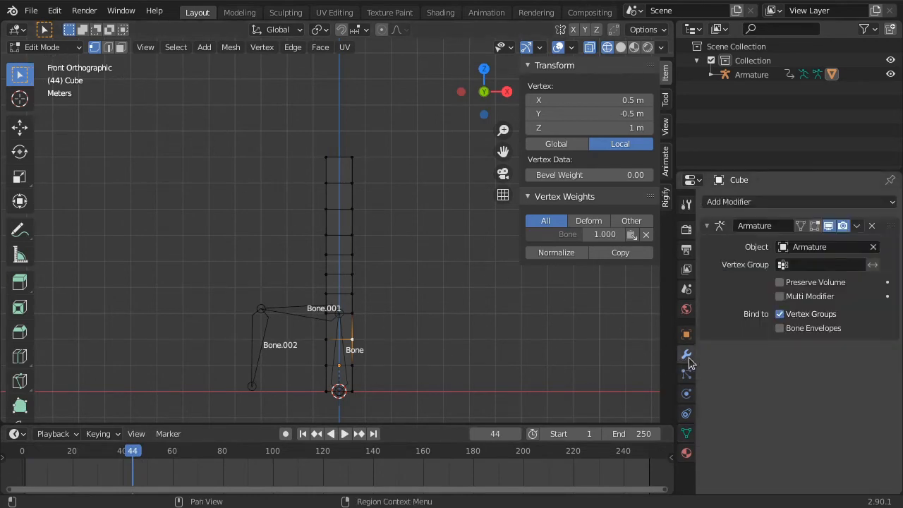
pyautogui.click(814, 226)
pyautogui.click(801, 226)
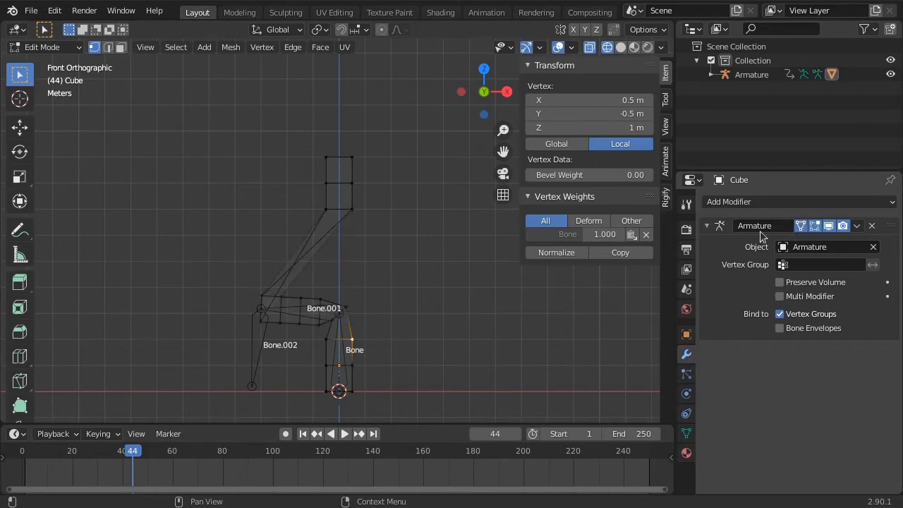
pyautogui.moveTo(131, 452)
pyautogui.mouseDown()
pyautogui.moveTo(35, 456)
pyautogui.moveTo(125, 468)
pyautogui.mouseUp()
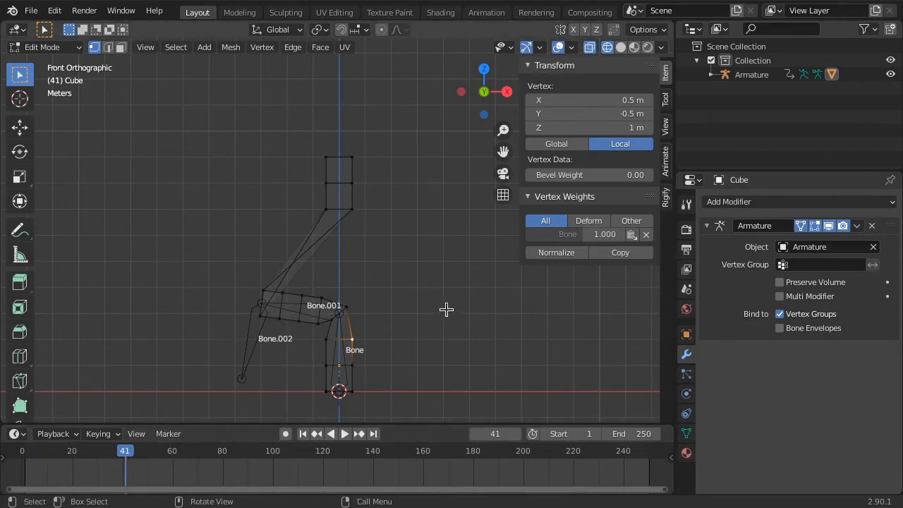
# At frame 1, assign all vertices along the column's upper bone section to the Bone.002 vertex group with weight 0.
pyautogui.hotkey('shift', 'Left')
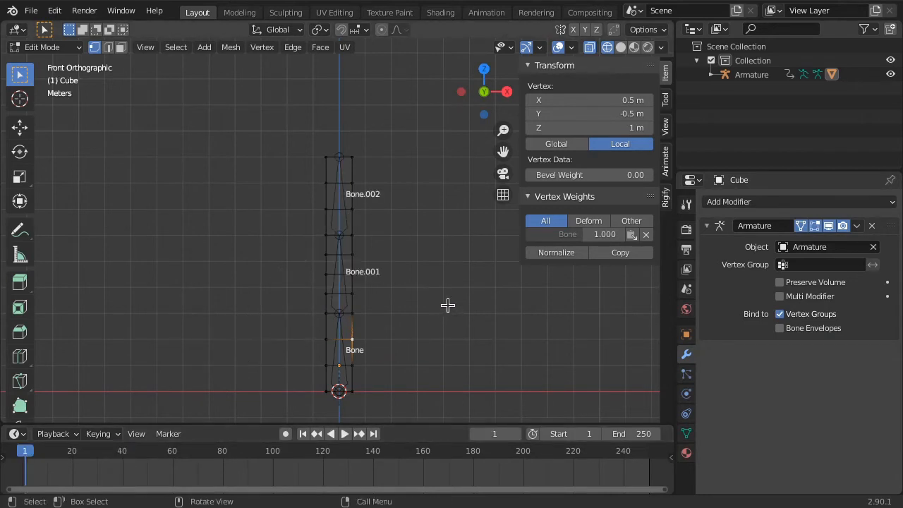
pyautogui.moveTo(304, 144); pyautogui.dragTo(392, 250)
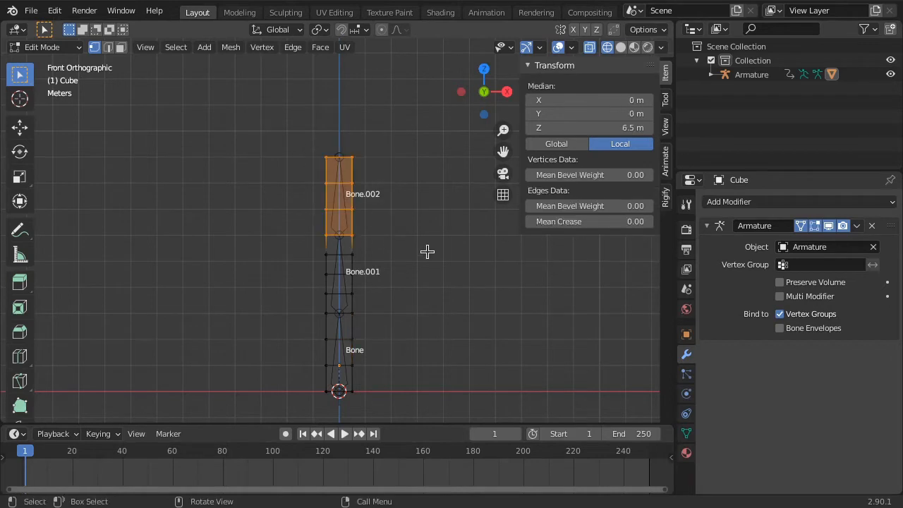
pyautogui.click(687, 432)
pyautogui.click(741, 277)
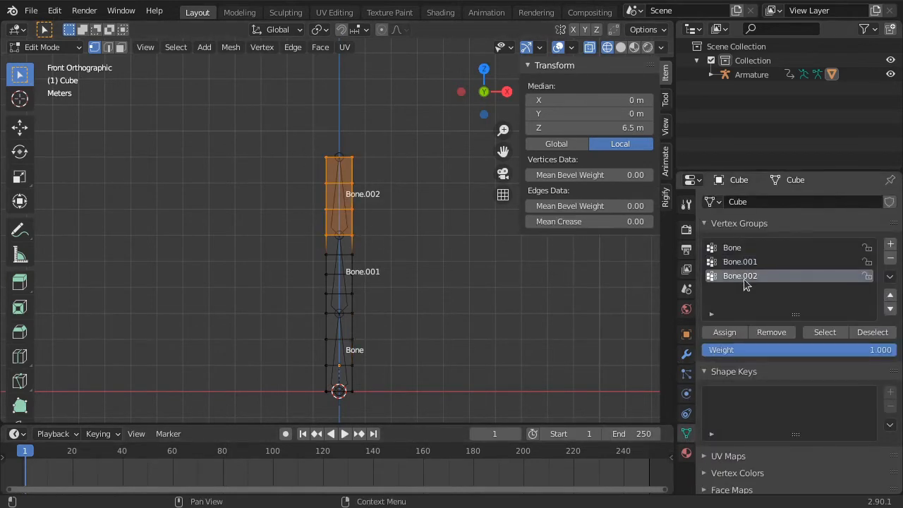
pyautogui.click(735, 352)
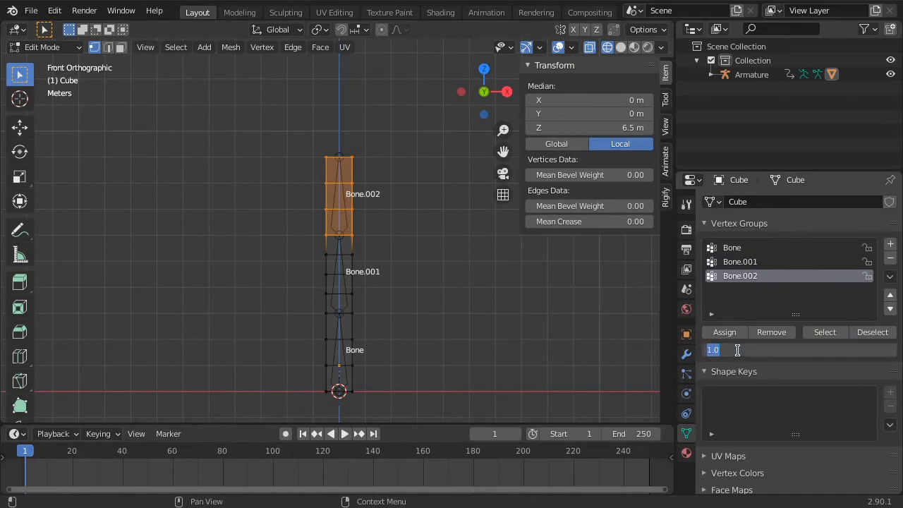
pyautogui.write('0')
pyautogui.press('Return')
pyautogui.click(729, 335)
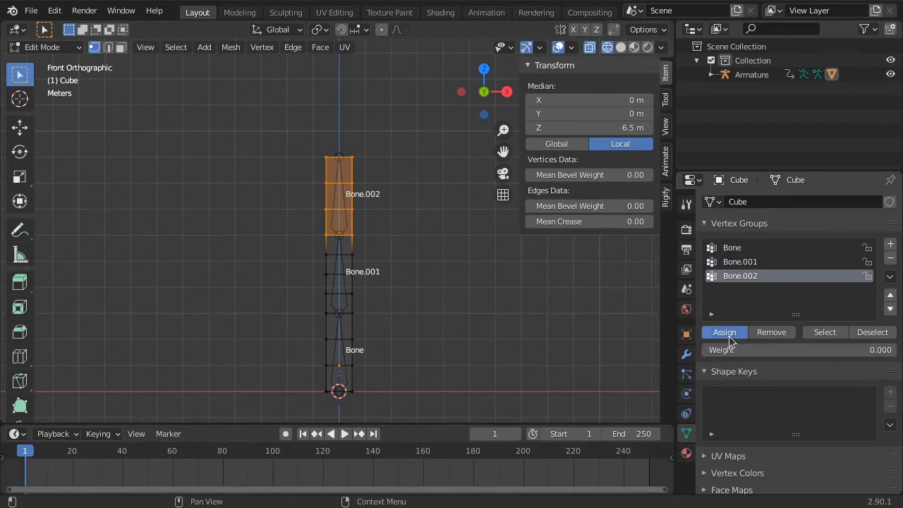
# Check the Bone.002 weight on the edge loop one segment below the column's top.
pyautogui.click(347, 189)
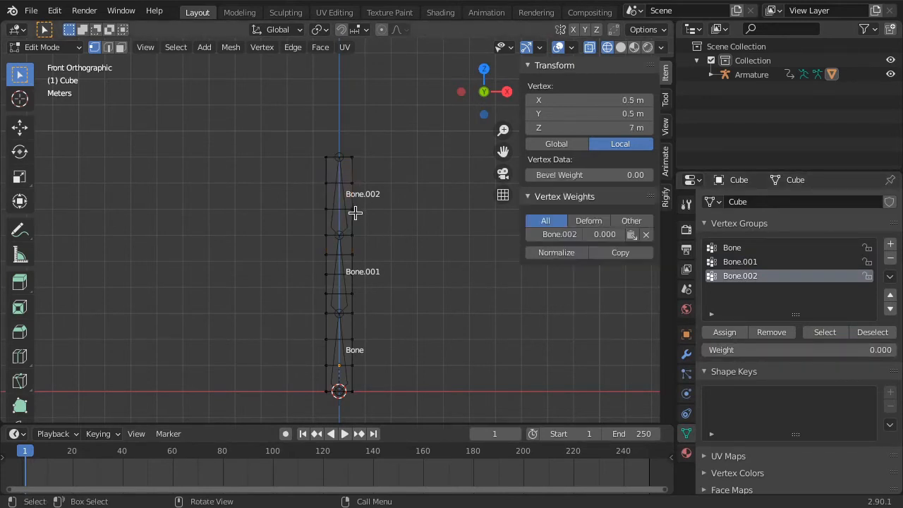
pyautogui.moveTo(398, 226); pyautogui.dragTo(342, 263, button='middle')
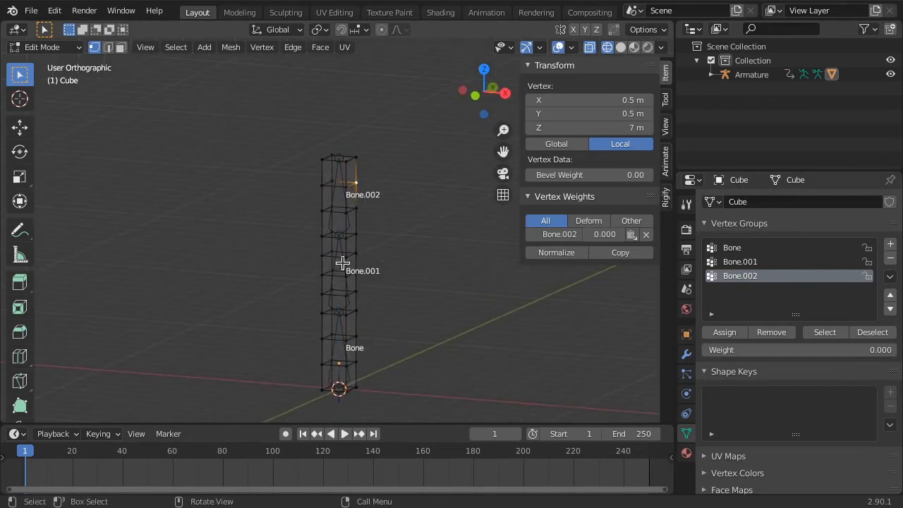
pyautogui.keyDown('alt'); pyautogui.click(347, 187); pyautogui.keyUp('alt')
pyautogui.moveTo(348, 188); pyautogui.dragTo(397, 259, button='middle')
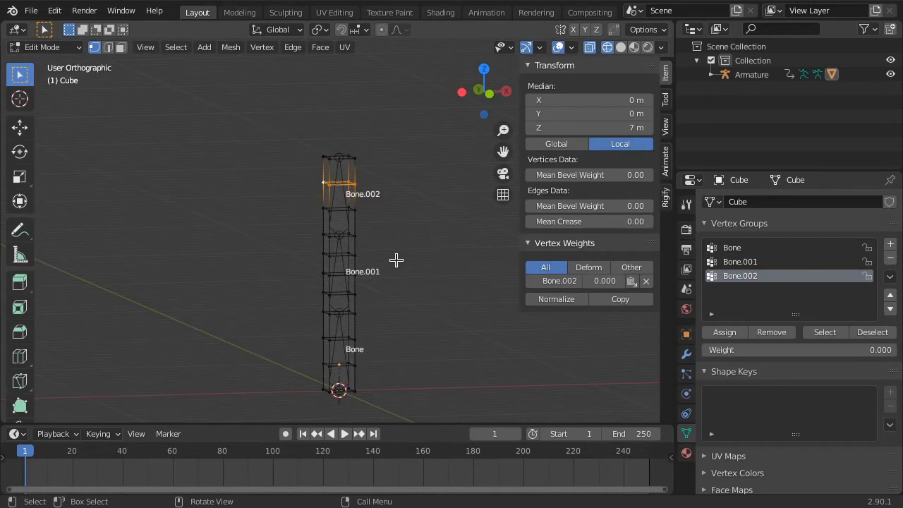
# From the right view, delete all column vertices on the positive Y side.
pyautogui.press('KP_3')
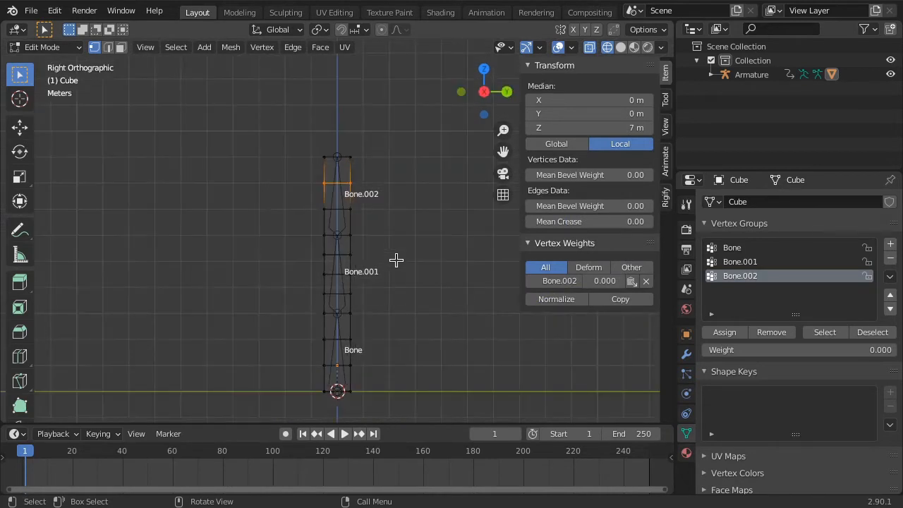
pyautogui.moveTo(346, 134); pyautogui.dragTo(399, 399)
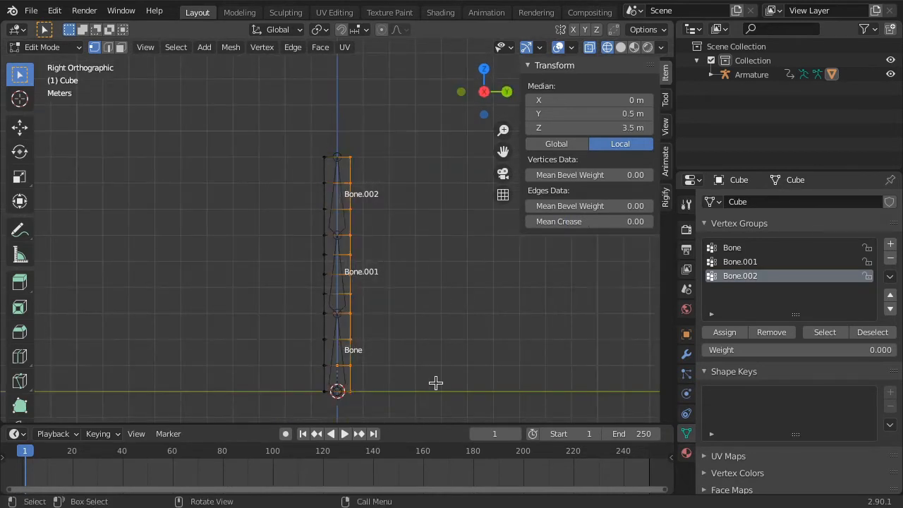
pyautogui.press('x')
pyautogui.click(459, 269)
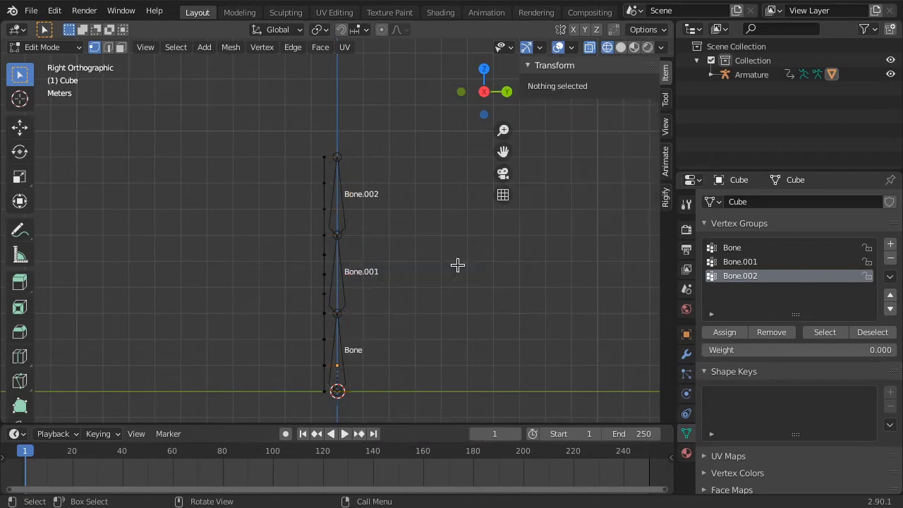
# At frame 23, raise the Bone.002 weight of the column's top vertex on the positive X side to 0.990.
pyautogui.press('KP_1')
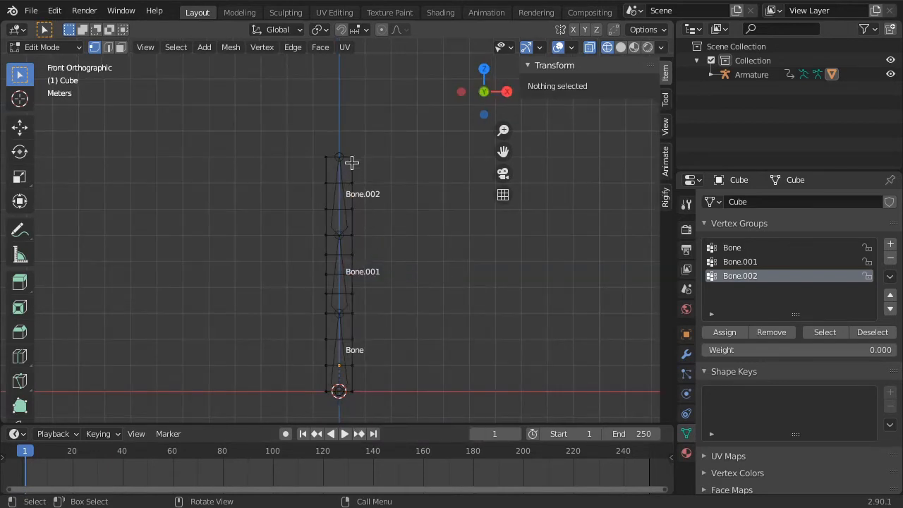
pyautogui.click(352, 158)
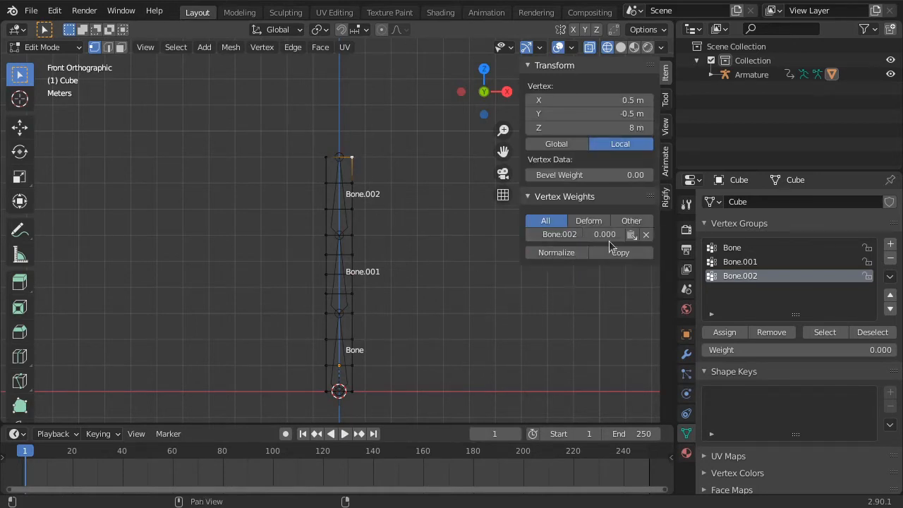
pyautogui.moveTo(68, 456)
pyautogui.mouseDown()
pyautogui.moveTo(41, 455)
pyautogui.moveTo(98, 451)
pyautogui.moveTo(53, 459)
pyautogui.moveTo(81, 459)
pyautogui.mouseUp()
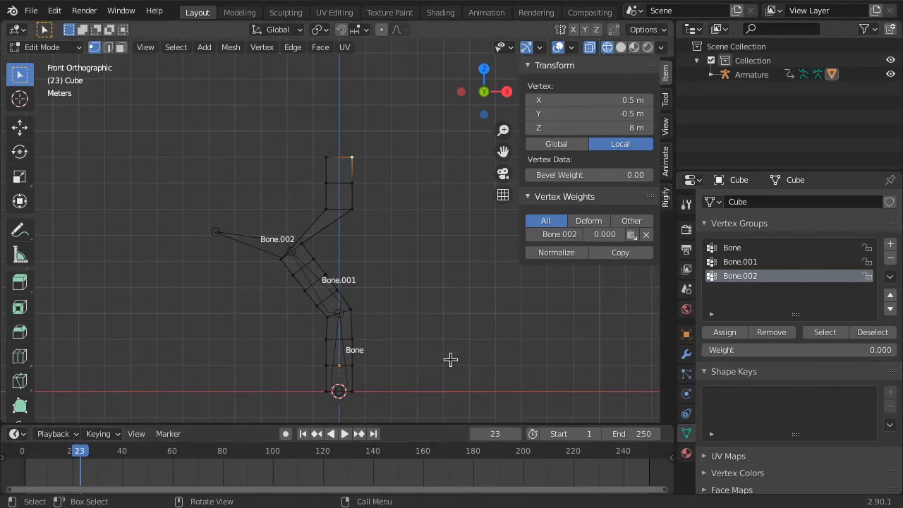
pyautogui.moveTo(604, 234); pyautogui.dragTo(628, 236)
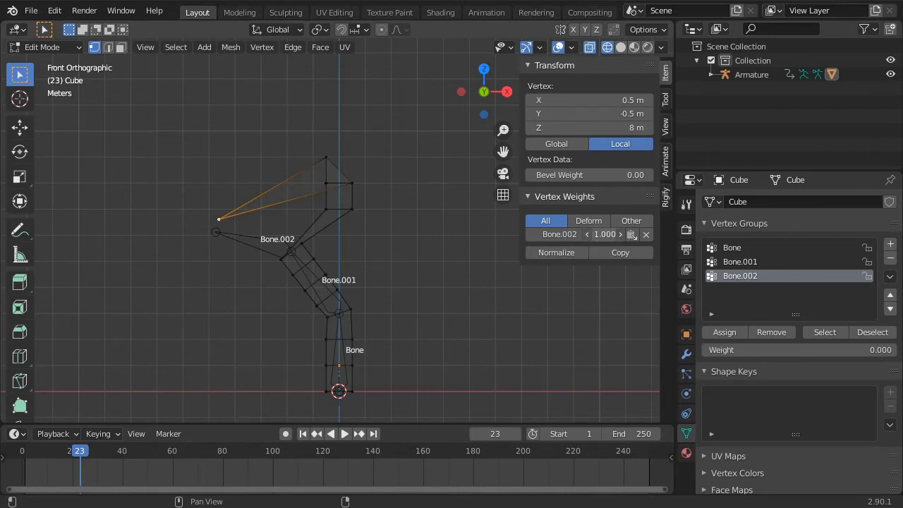
pyautogui.moveTo(604, 235); pyautogui.dragTo(601, 235)
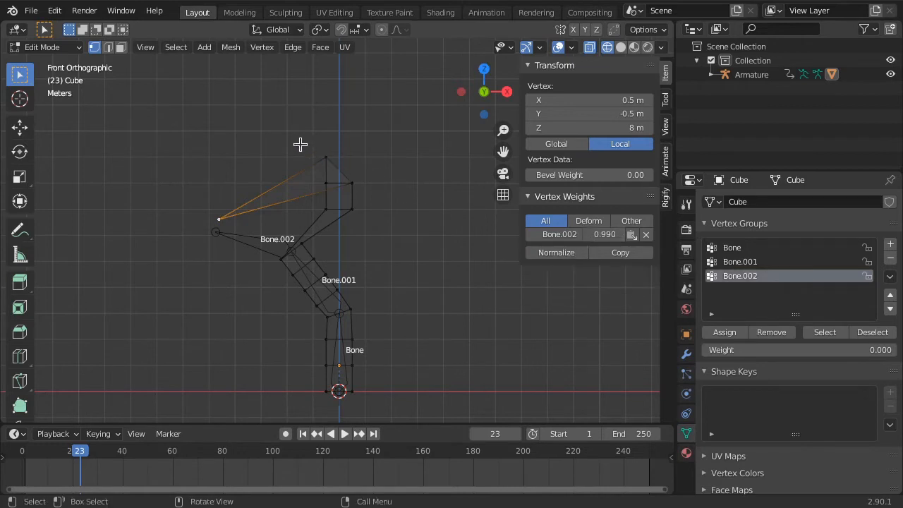
# Select the top three vertex rows with the outer tip vertex active, set its Bone.002 weight to 1, and copy that weight to the others.
pyautogui.moveTo(299, 143); pyautogui.dragTo(375, 213)
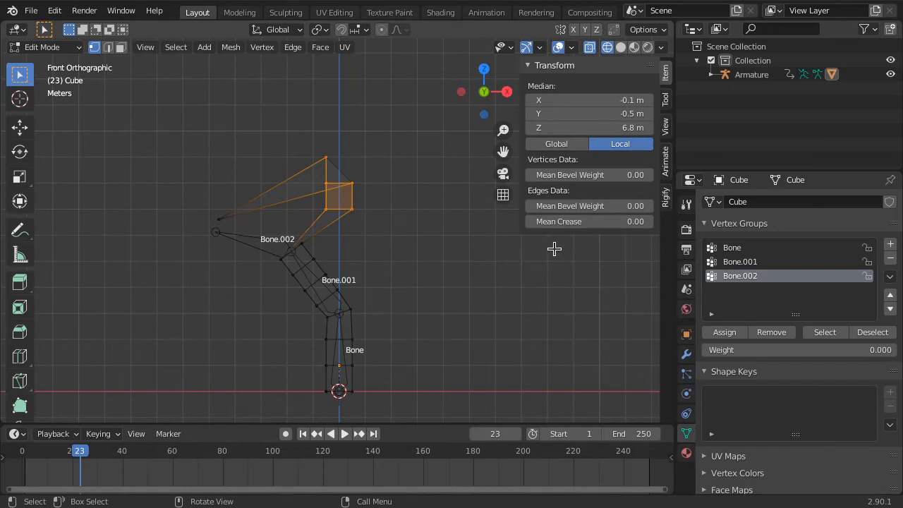
pyautogui.keyDown('shift'); pyautogui.click(219, 219); pyautogui.keyUp('shift')
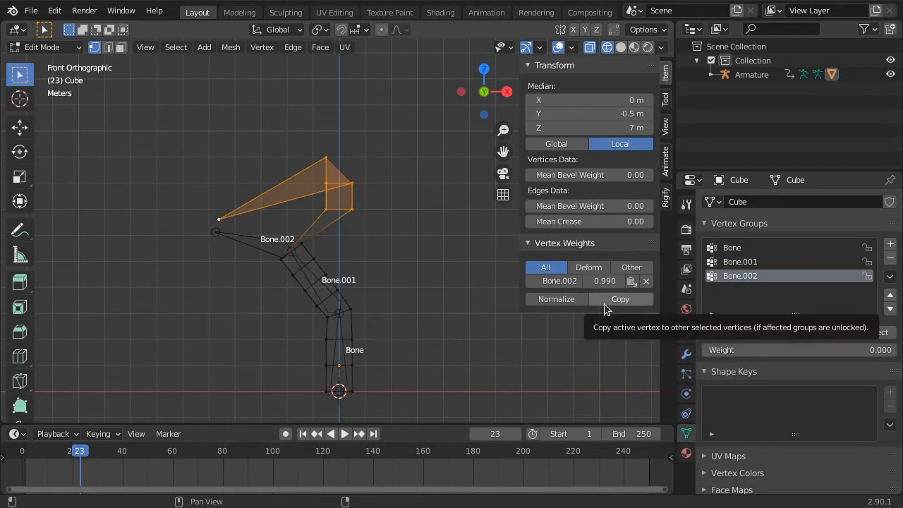
pyautogui.click(603, 281)
pyautogui.write('1')
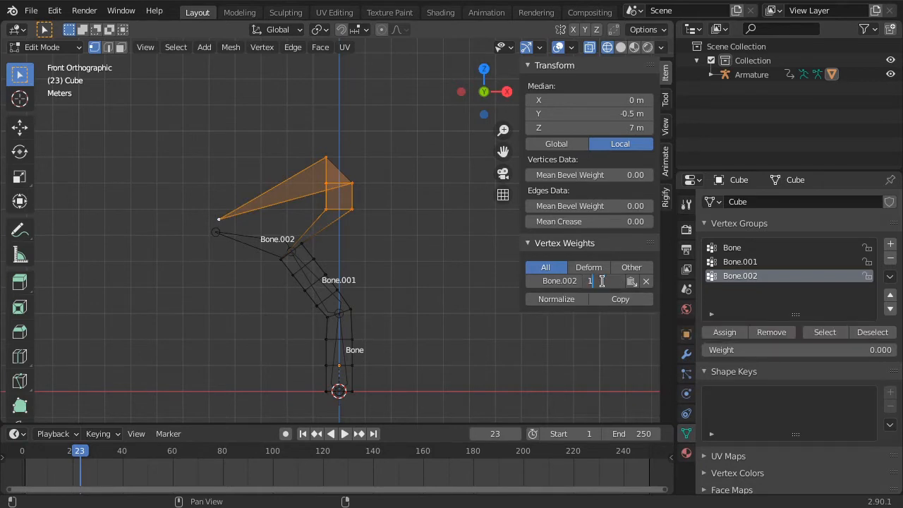
pyautogui.press('Return')
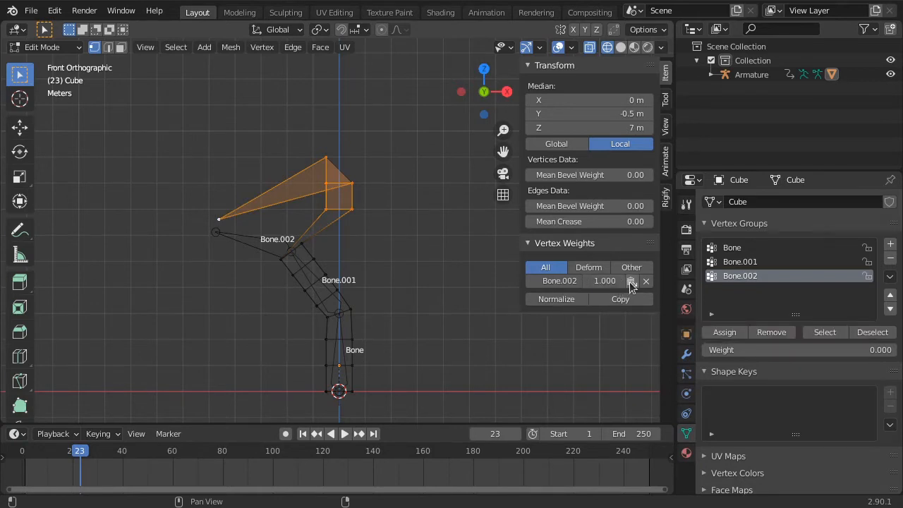
pyautogui.click(631, 283)
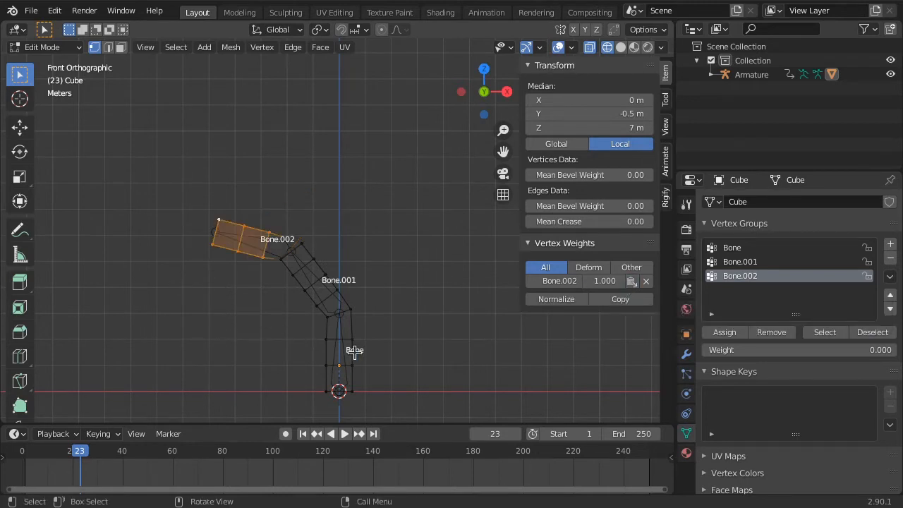
# For the upper joint's outer vertex, make Bone.002 the active group and raise its weight to 1.000.
pyautogui.click(301, 244)
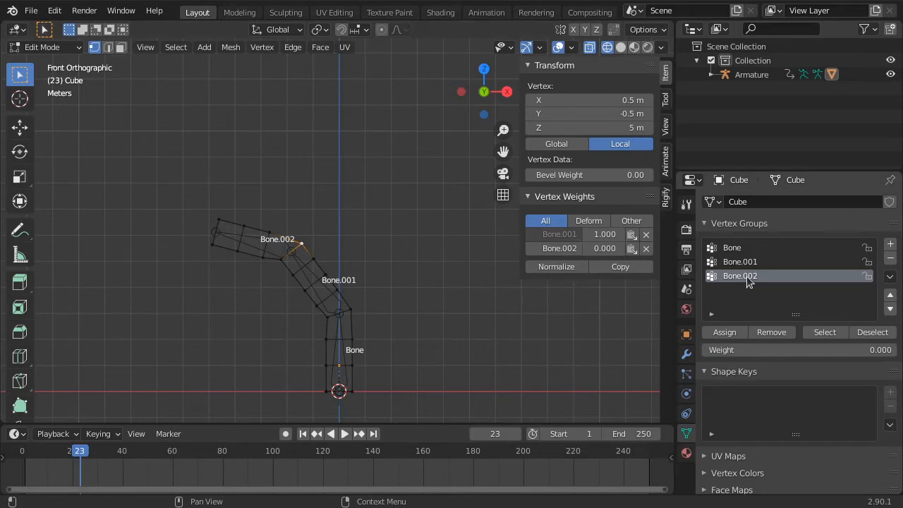
pyautogui.click(569, 235)
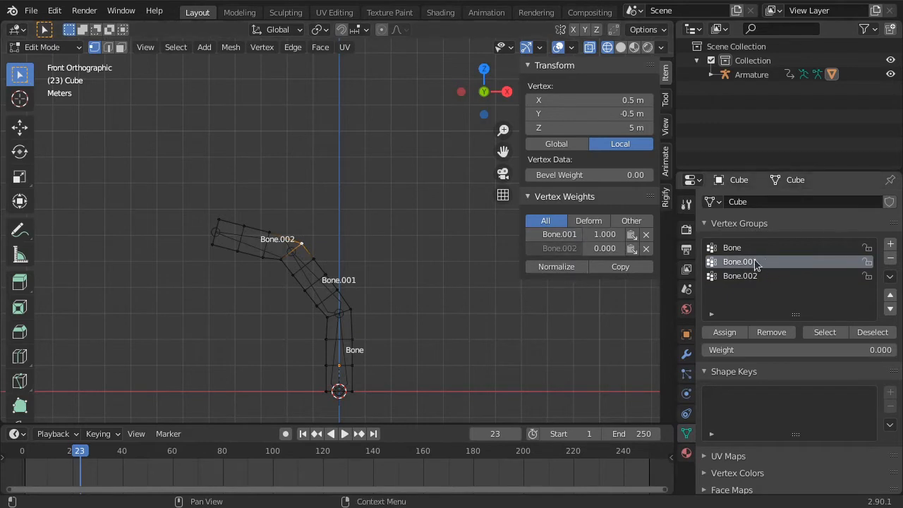
pyautogui.click(567, 250)
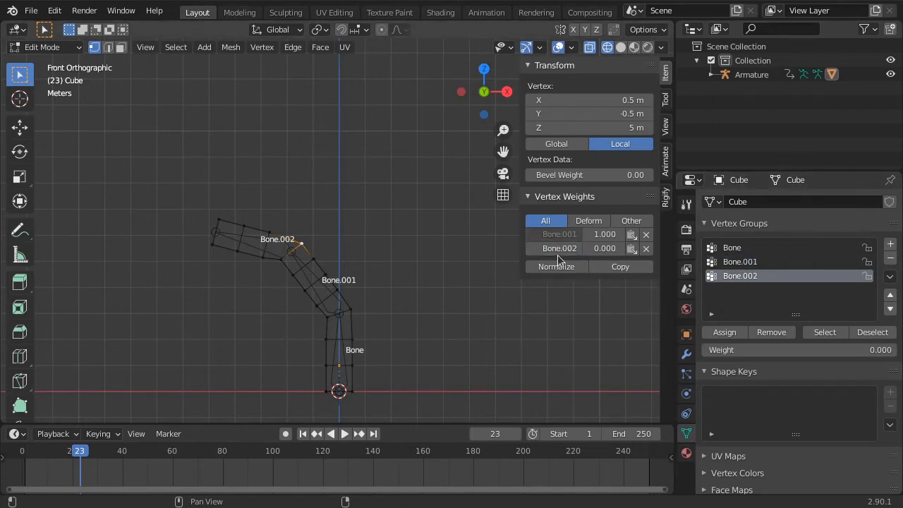
pyautogui.moveTo(611, 248); pyautogui.dragTo(642, 248)
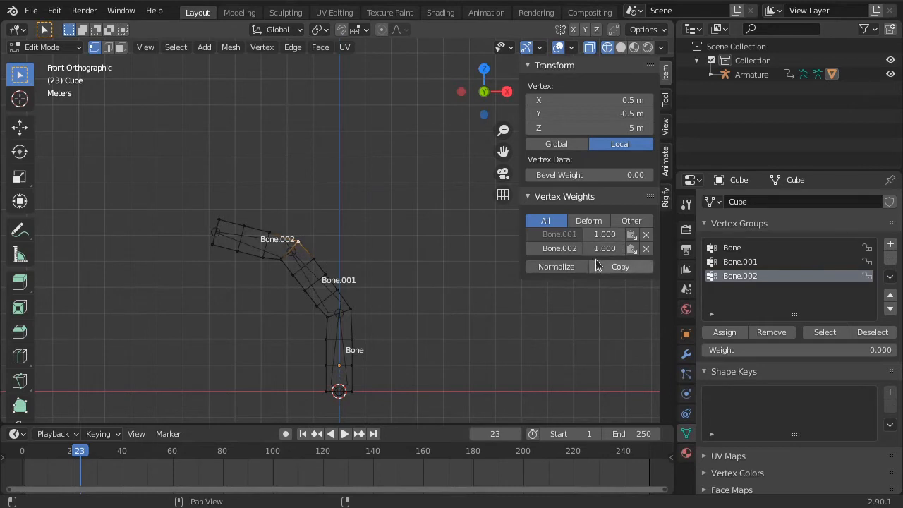
# Remove the upper joint's inner vertex from Bone.002 and try to copy only the outer vertex's Bone.002 weight to it.
pyautogui.click(281, 260)
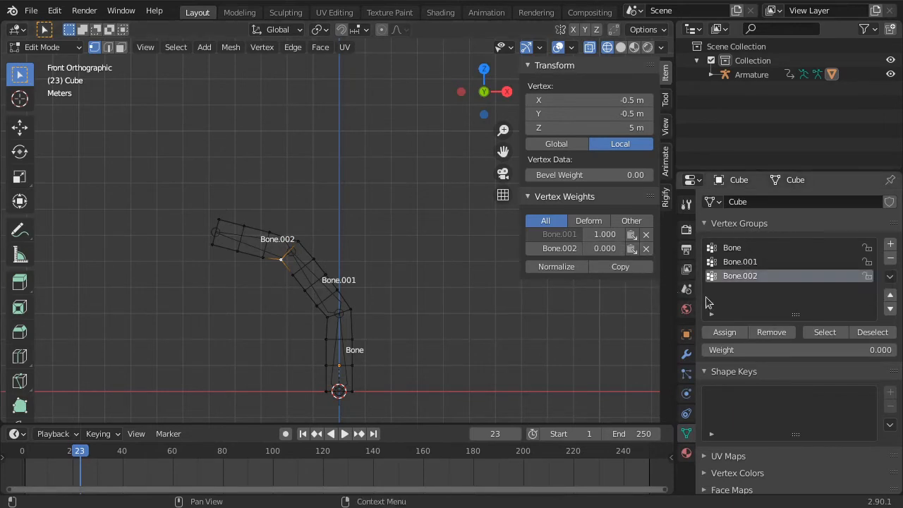
pyautogui.click(645, 249)
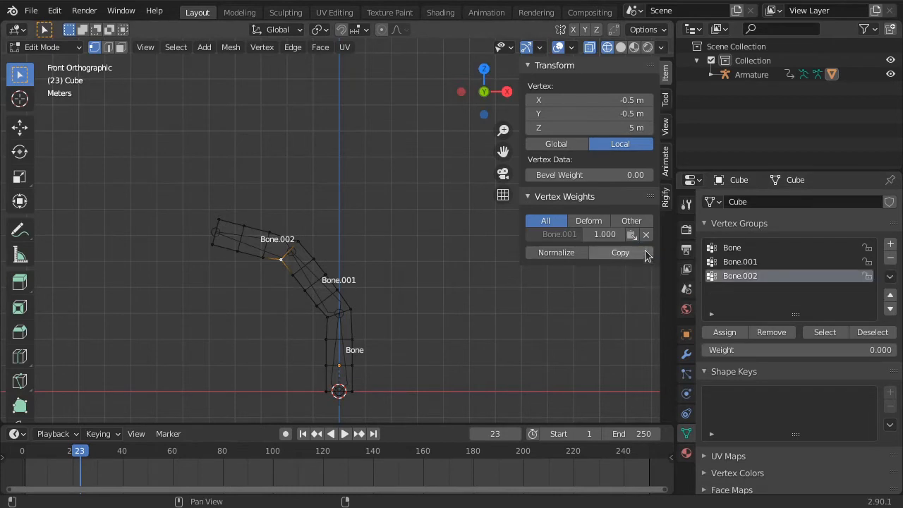
pyautogui.click(301, 240)
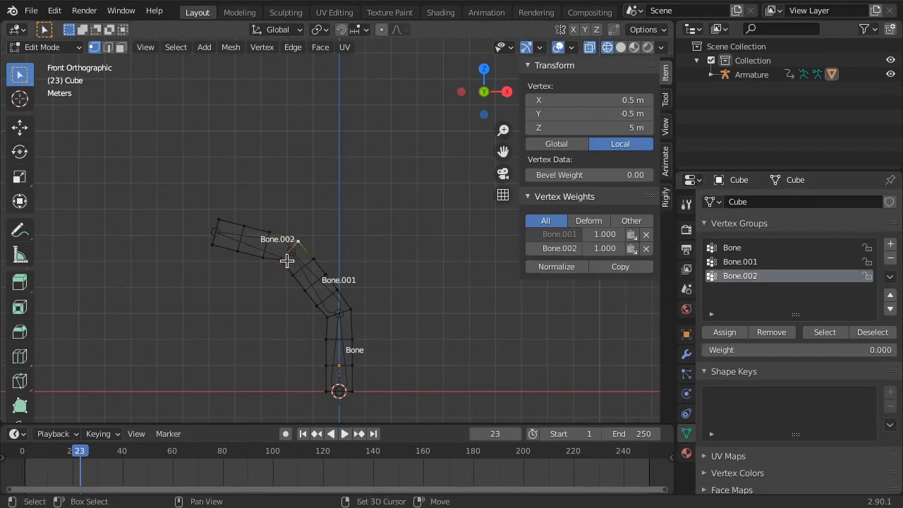
pyautogui.keyDown('shift'); pyautogui.click(282, 258); pyautogui.keyUp('shift')
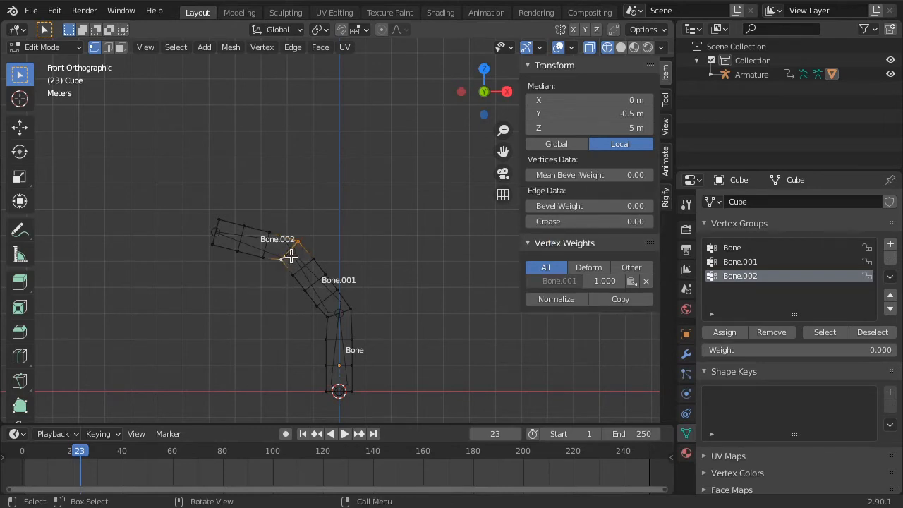
pyautogui.click(281, 260)
pyautogui.keyDown('shift'); pyautogui.click(299, 240); pyautogui.keyUp('shift')
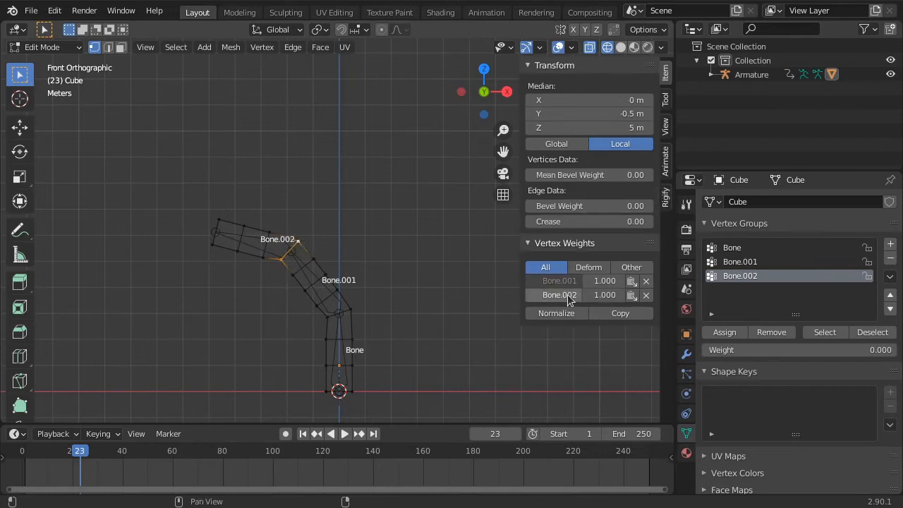
pyautogui.click(632, 295)
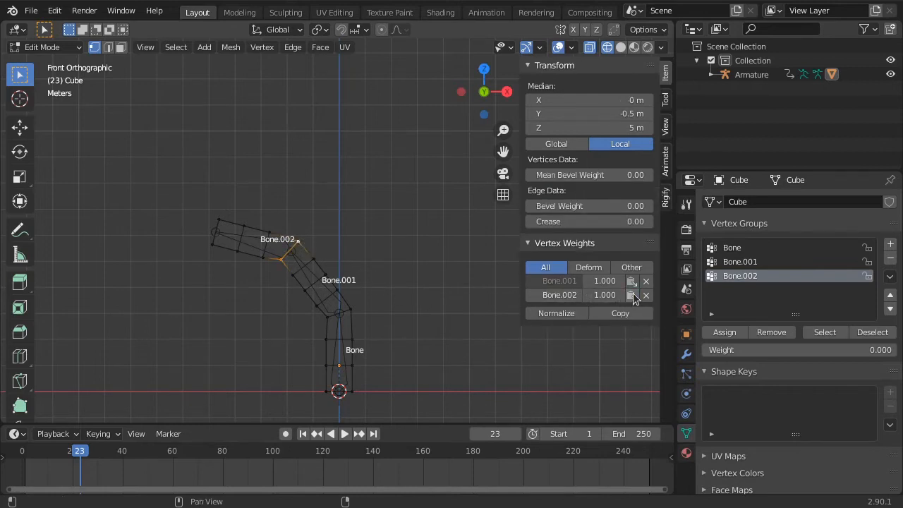
# Copy all vertex weights from the upper joint's outer vertex to its inner vertex and check the inner vertex's groups.
pyautogui.click(282, 259)
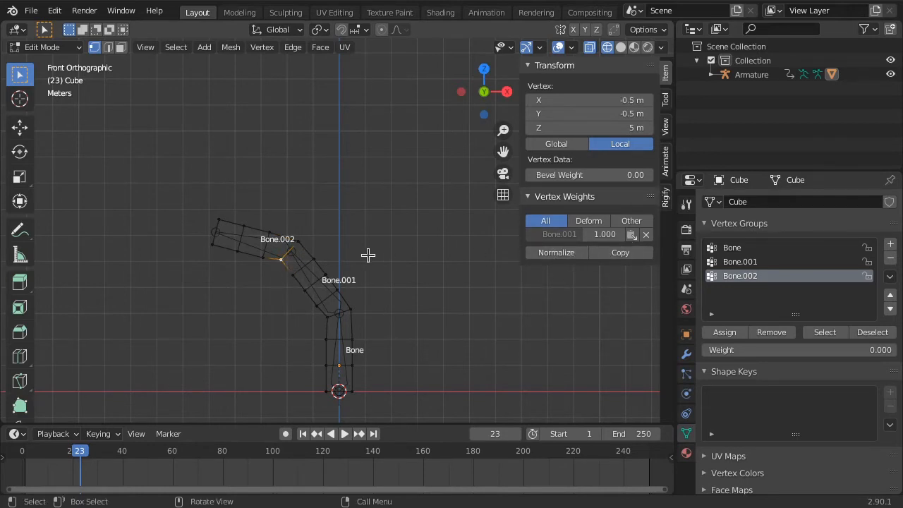
pyautogui.keyDown('shift'); pyautogui.click(298, 240); pyautogui.keyUp('shift')
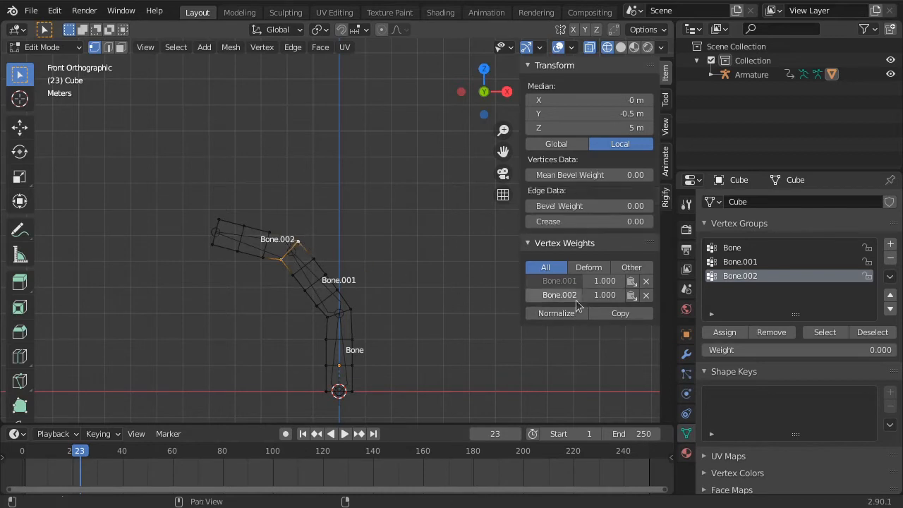
pyautogui.click(616, 313)
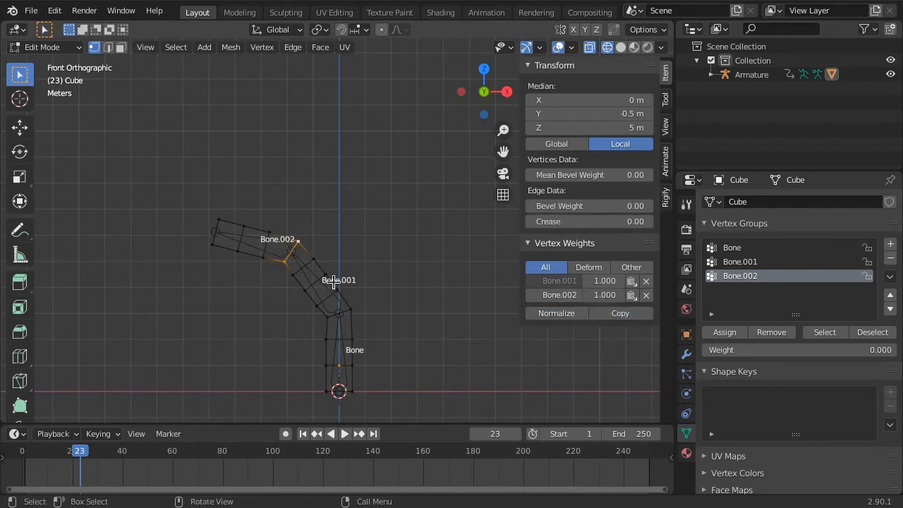
pyautogui.click(285, 261)
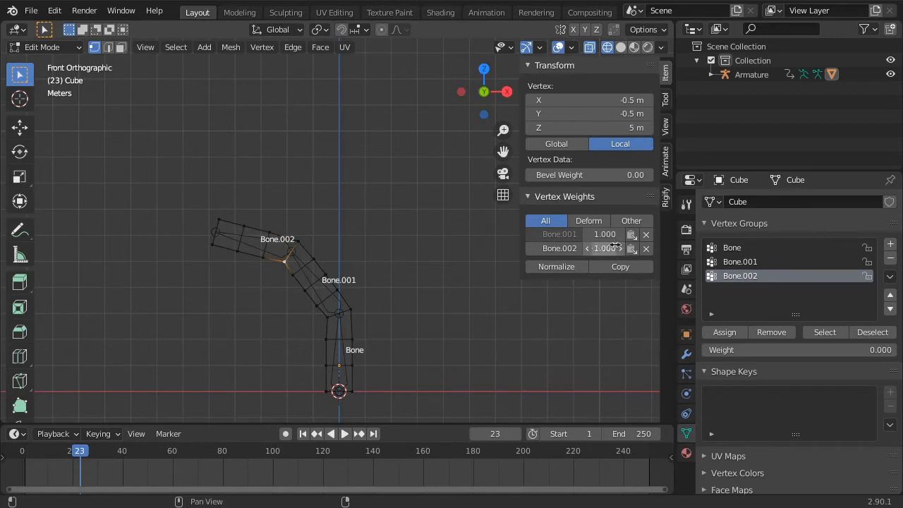
# Remove the upper joint's inner vertex from Bone.002 and, with X mirroring on, reapply the outer vertex's Bone.002 weight to it.
pyautogui.click(646, 248)
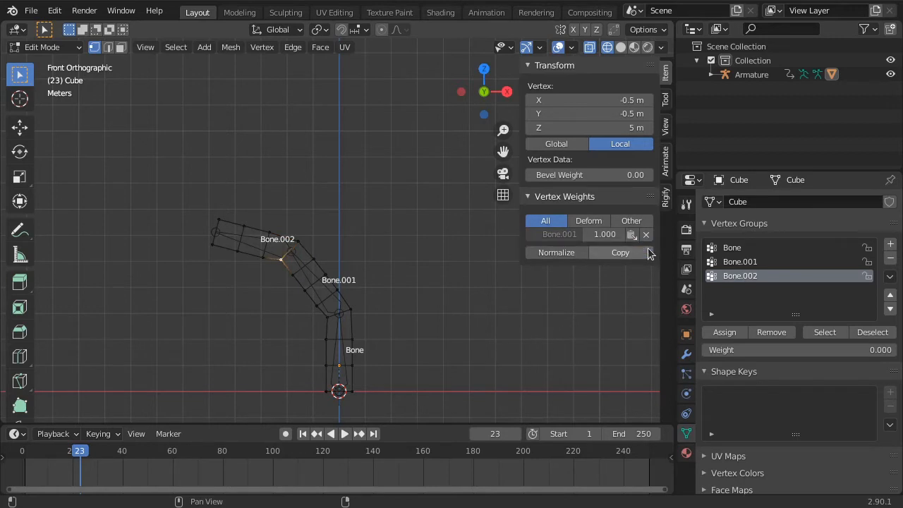
pyautogui.keyDown('shift'); pyautogui.click(296, 242); pyautogui.keyUp('shift')
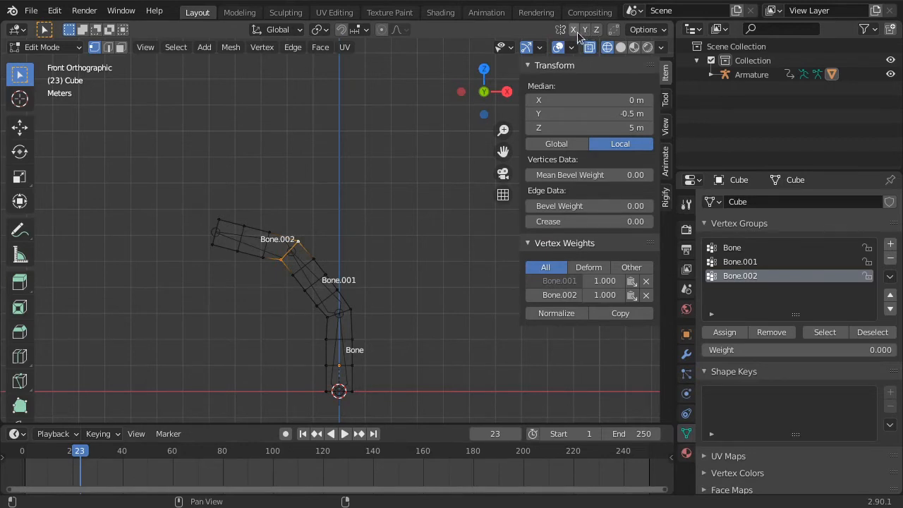
pyautogui.click(605, 295)
pyautogui.click(613, 296)
pyautogui.press('Return')
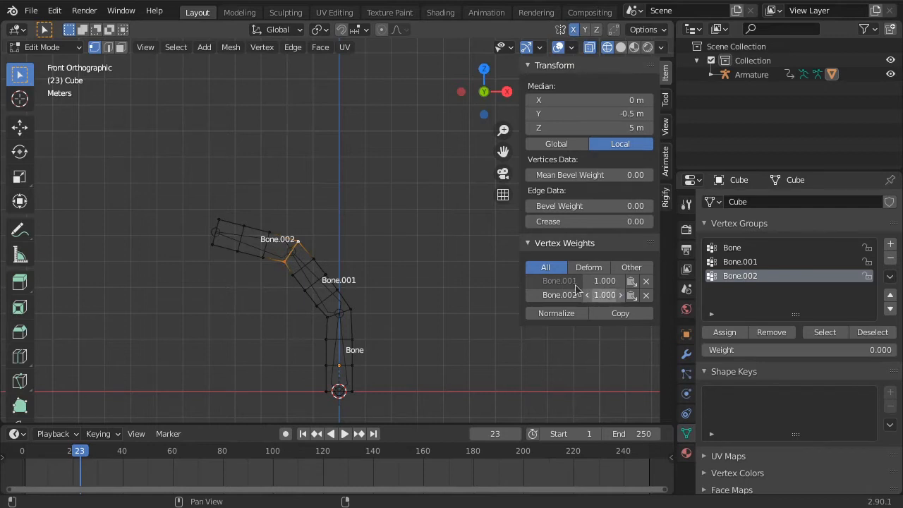
# Compare the Bone.001 and Bone.002 weights of the upper joint's inner vertex, both alone and selected together with the outer vertex.
pyautogui.click(285, 261)
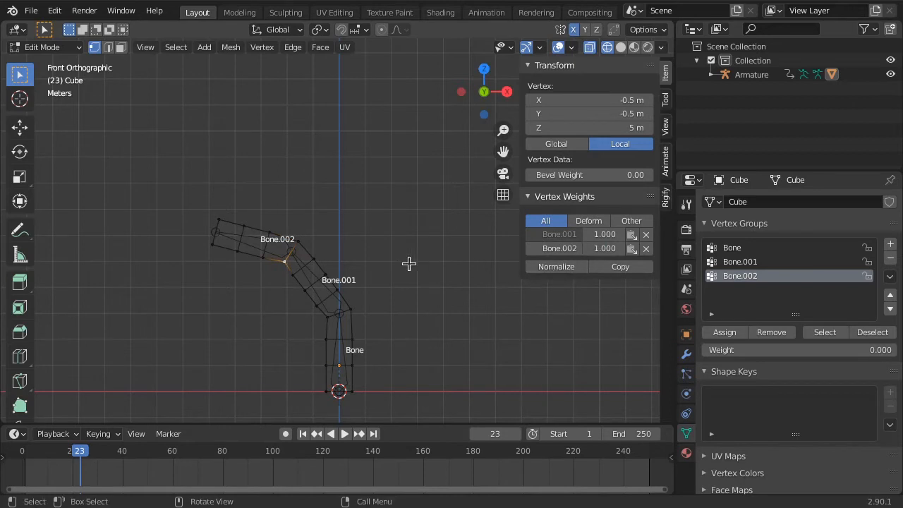
pyautogui.keyDown('shift'); pyautogui.click(303, 241); pyautogui.keyUp('shift')
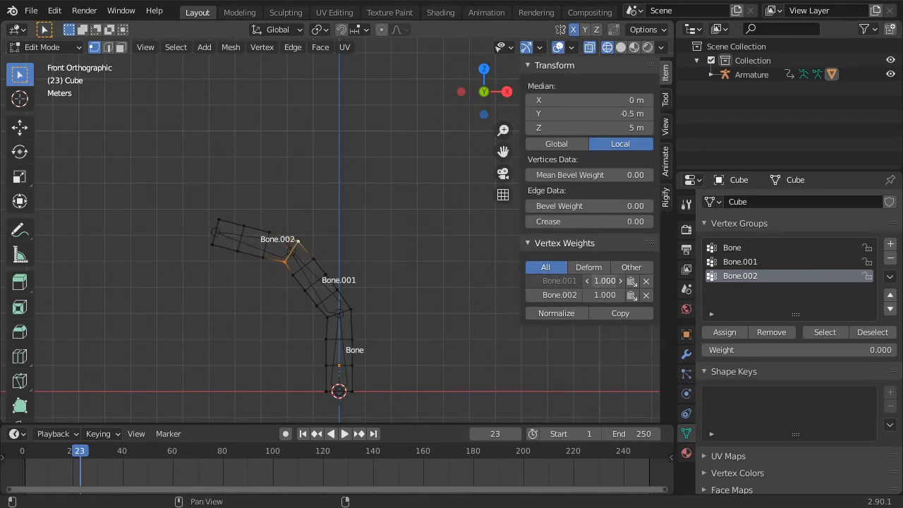
pyautogui.moveTo(605, 281)
pyautogui.mouseDown()
pyautogui.moveTo(586, 281)
pyautogui.moveTo(606, 280)
pyautogui.mouseUp()
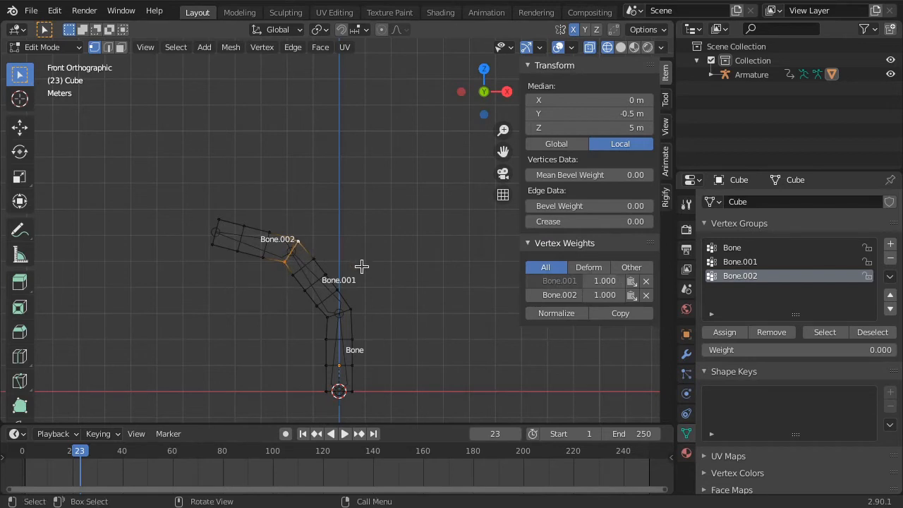
pyautogui.click(288, 269)
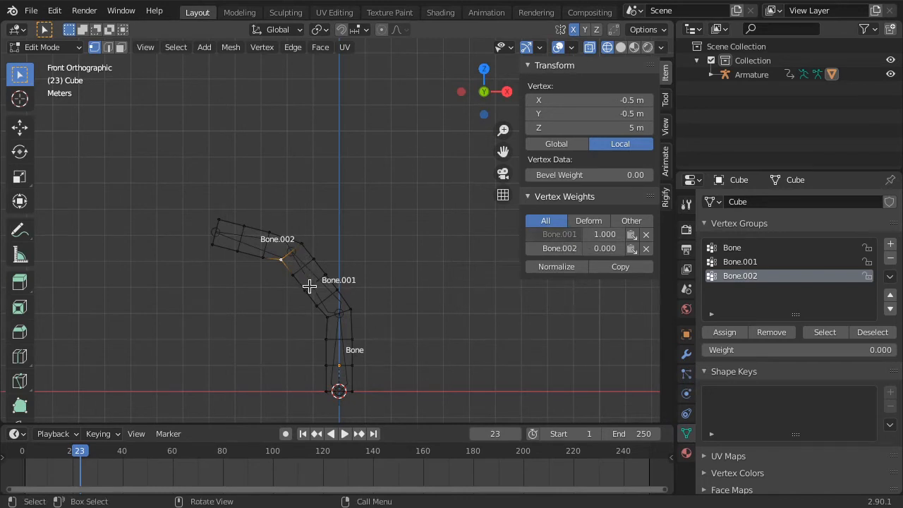
# At frame 53, set the upper joint's inner vertex to 1.000 for both Bone.001 and Bone.002, and undo a trial normalization.
pyautogui.moveTo(86, 456); pyautogui.dragTo(157, 474)
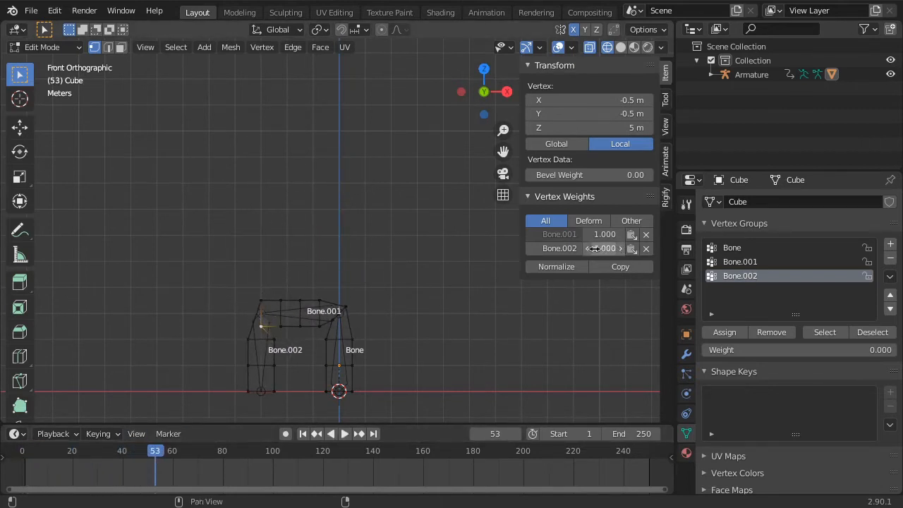
pyautogui.moveTo(616, 234); pyautogui.dragTo(685, 249)
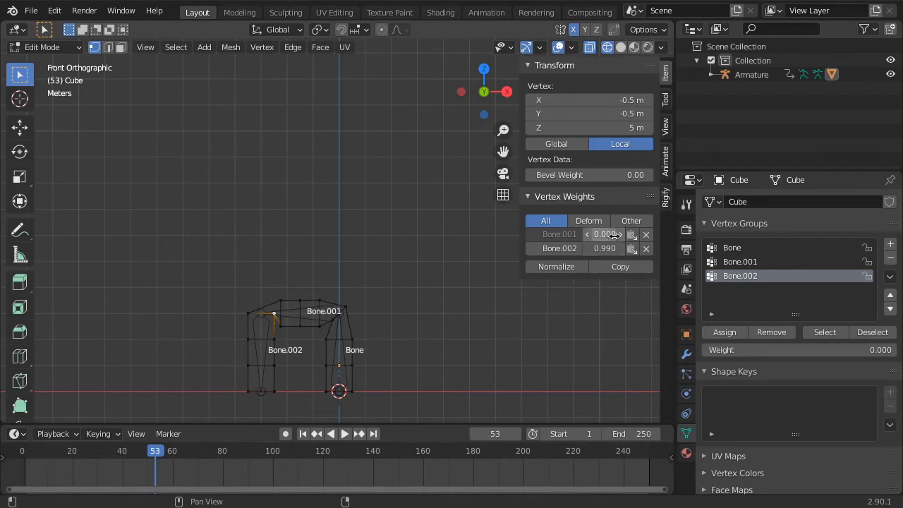
pyautogui.moveTo(605, 234); pyautogui.dragTo(674, 234)
pyautogui.moveTo(605, 249)
pyautogui.mouseDown()
pyautogui.moveTo(624, 248)
pyautogui.moveTo(600, 238)
pyautogui.mouseUp()
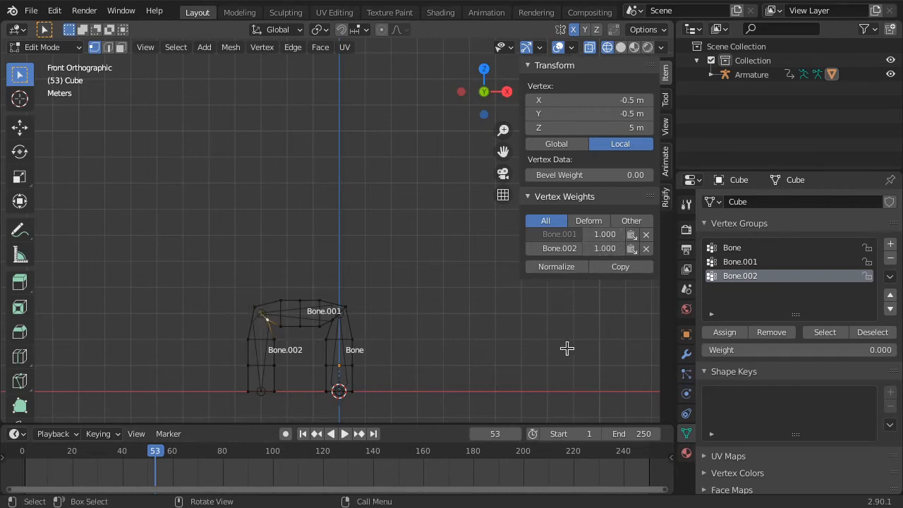
pyautogui.click(569, 269)
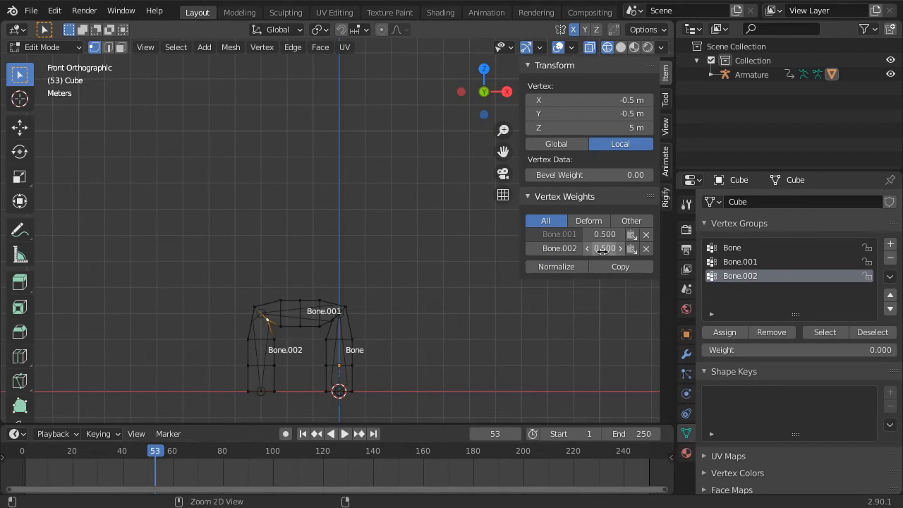
pyautogui.hotkey('ctrl', 'z')
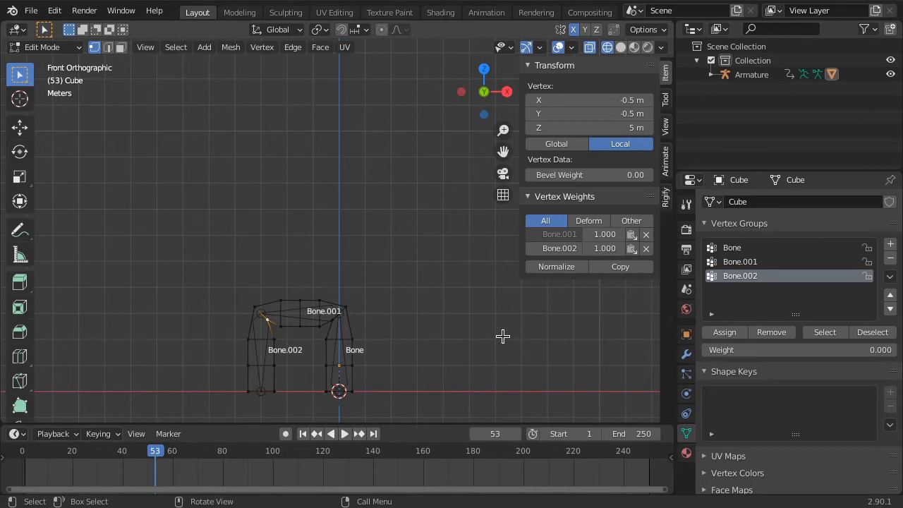
# Switch the column to Weight Paint mode and examine the weight colours of the Bone.002, Bone.001 and Bone vertex groups.
pyautogui.click(51, 49)
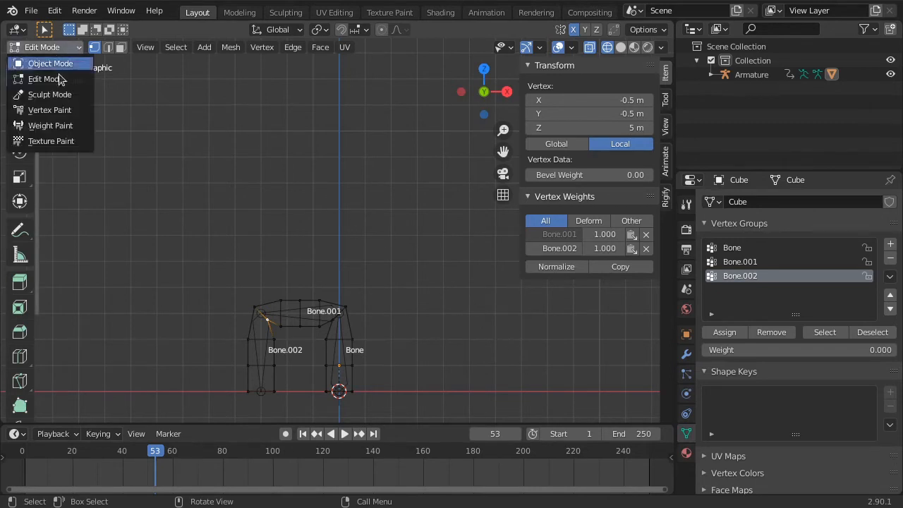
pyautogui.click(59, 127)
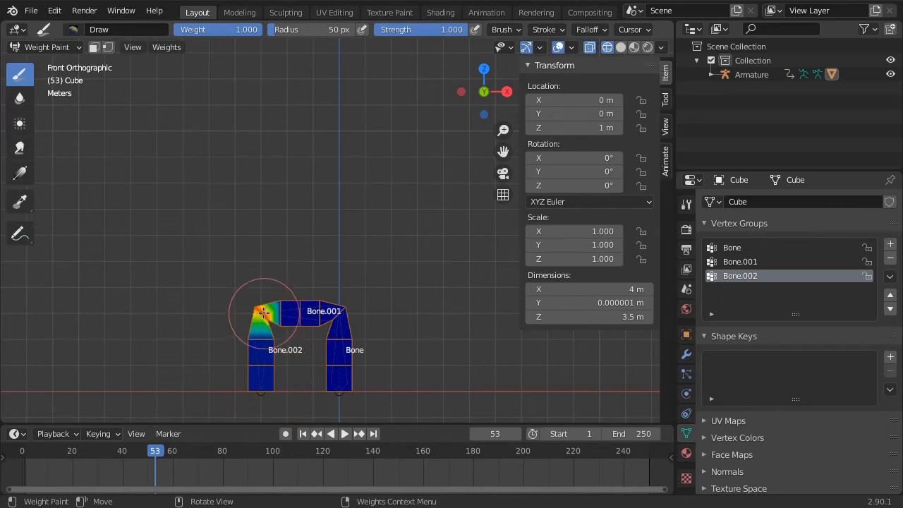
pyautogui.moveTo(262, 297); pyautogui.dragTo(271, 324)
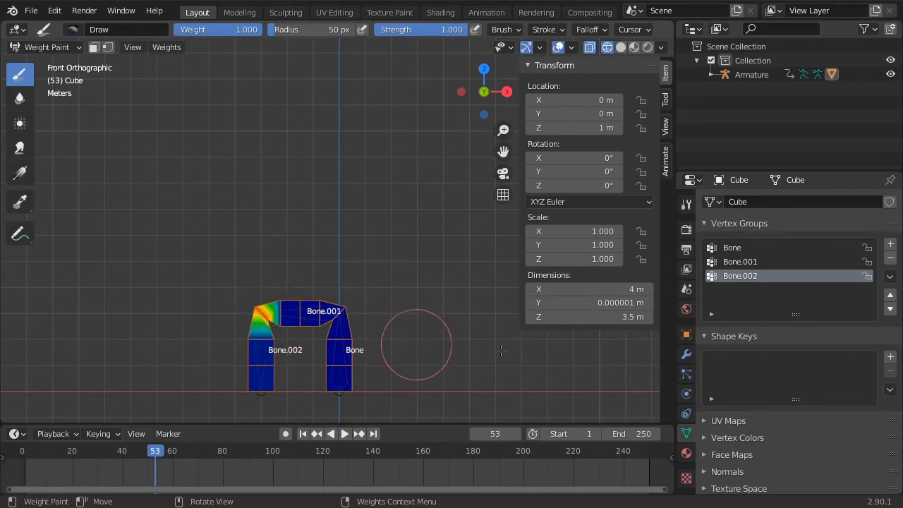
pyautogui.click(757, 263)
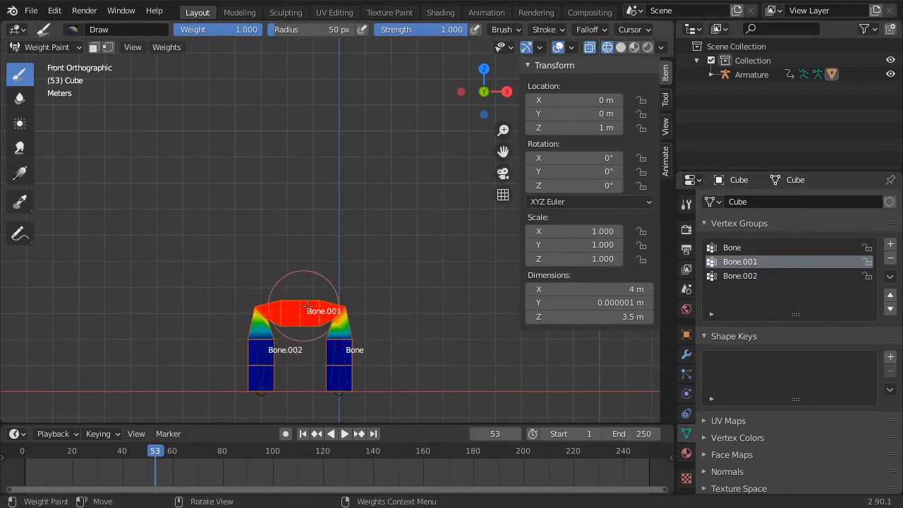
pyautogui.click(734, 248)
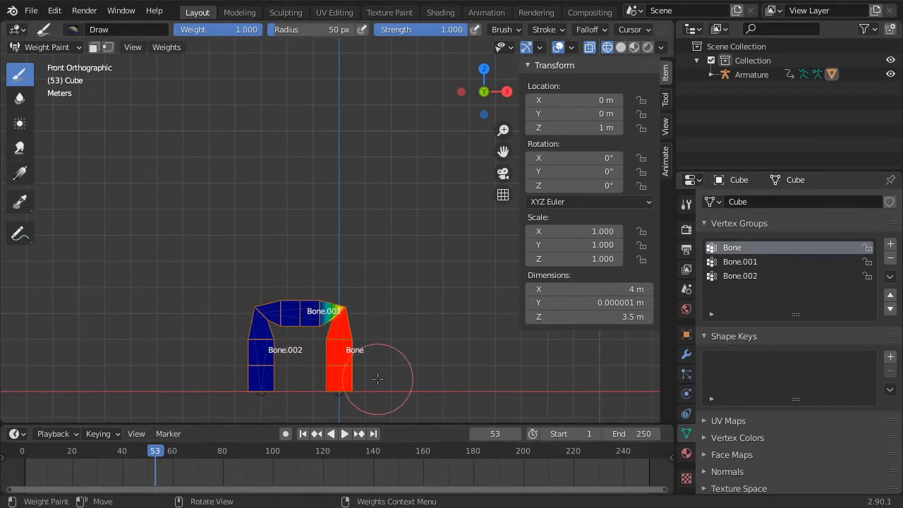
pyautogui.click(764, 276)
pyautogui.click(753, 262)
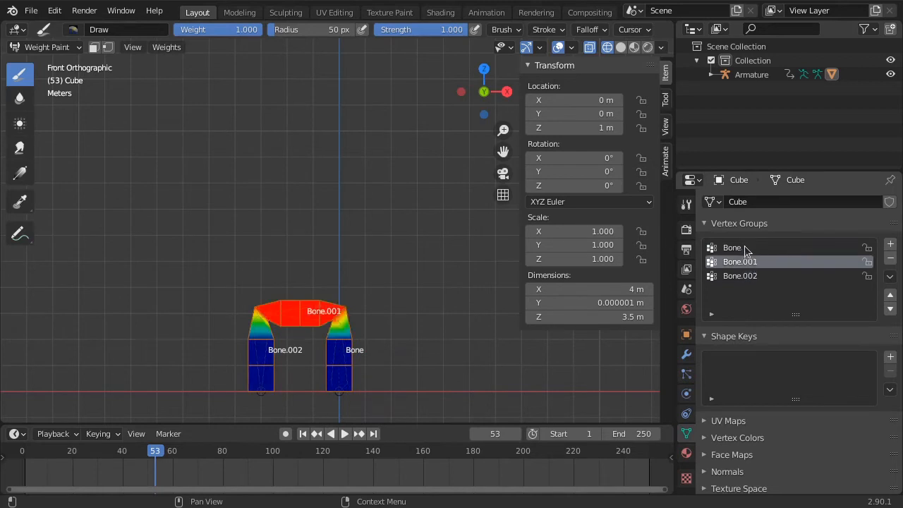
pyautogui.click(750, 249)
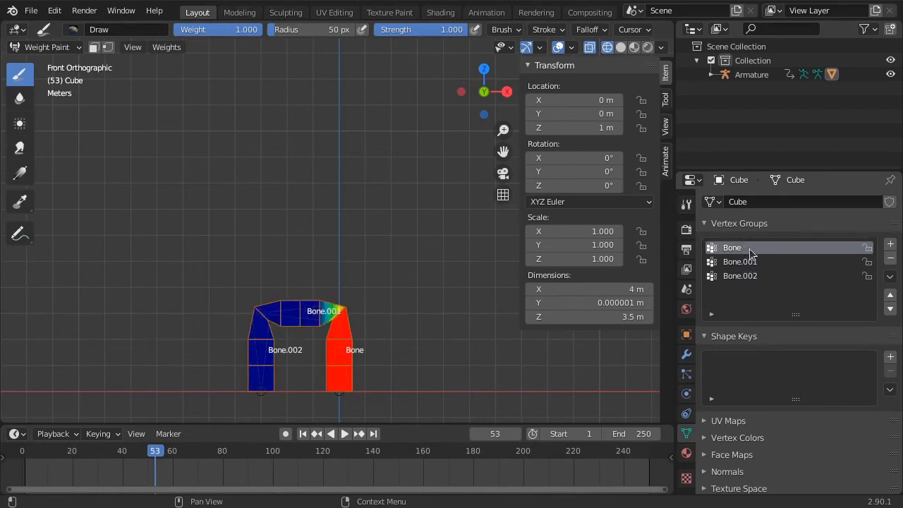
# Sample the Bone.002 and Bone.001 groups directly from the mesh, and paint Bone.001 at weight 1.000 over the end section.
pyautogui.keyDown('shift'); pyautogui.rightClick(256, 351); pyautogui.keyUp('shift')
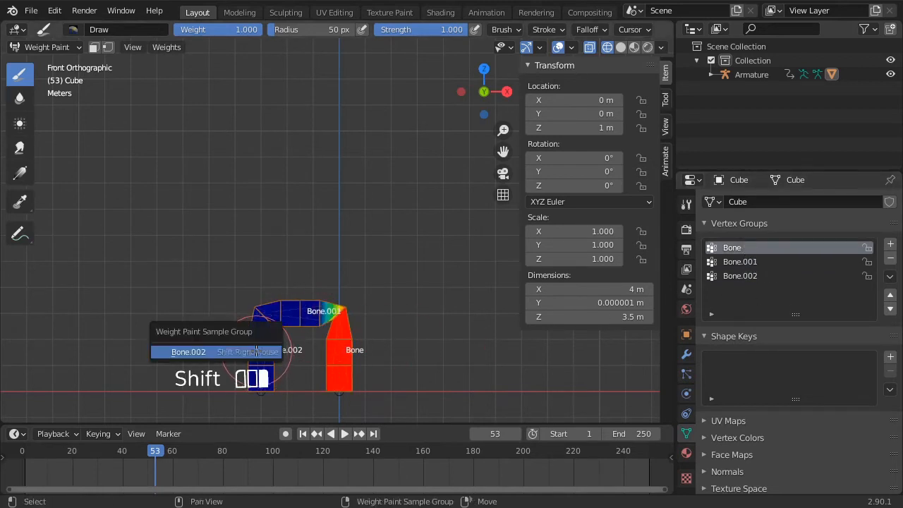
pyautogui.click(203, 352)
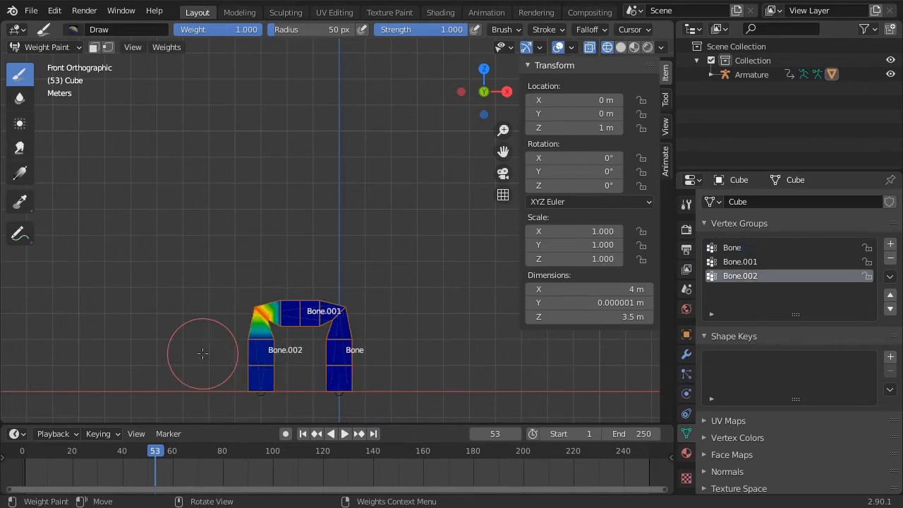
pyautogui.keyDown('shift'); pyautogui.rightClick(310, 311); pyautogui.keyUp('shift')
pyautogui.click(300, 312)
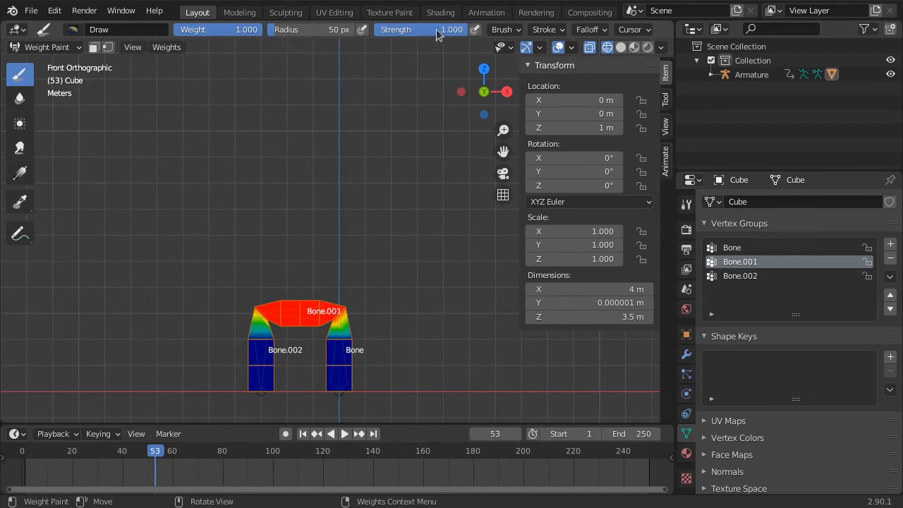
pyautogui.moveTo(290, 332)
pyautogui.mouseDown()
pyautogui.moveTo(249, 361)
pyautogui.moveTo(238, 383)
pyautogui.moveTo(221, 308)
pyautogui.mouseUp()
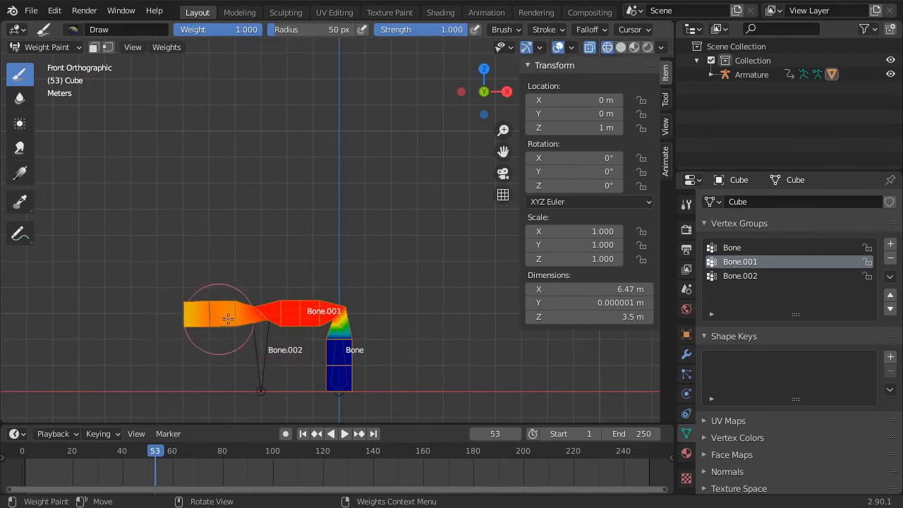
pyautogui.moveTo(312, 338)
pyautogui.mouseDown()
pyautogui.moveTo(165, 313)
pyautogui.moveTo(198, 329)
pyautogui.mouseUp()
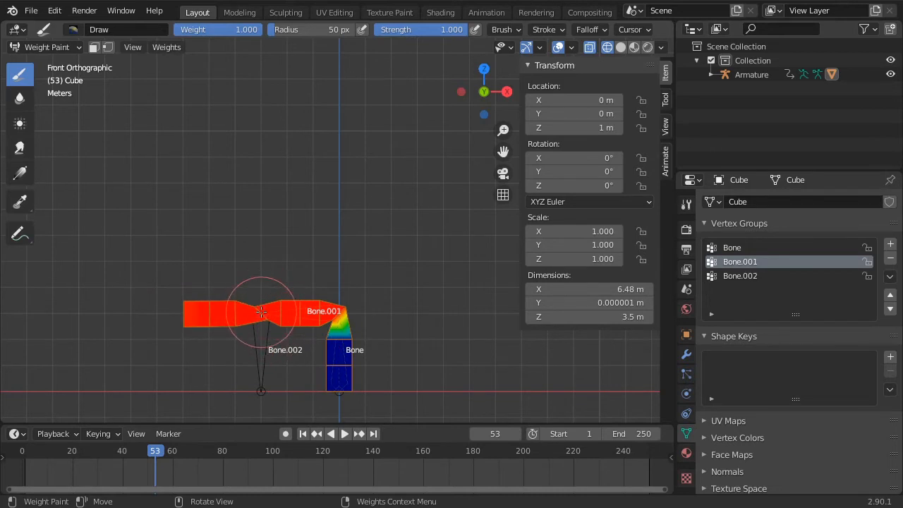
# Sample Bone.002 from the end section and paint the upper joint with brush weight 0.000.
pyautogui.keyDown('shift'); pyautogui.rightClick(260, 358); pyautogui.keyUp('shift')
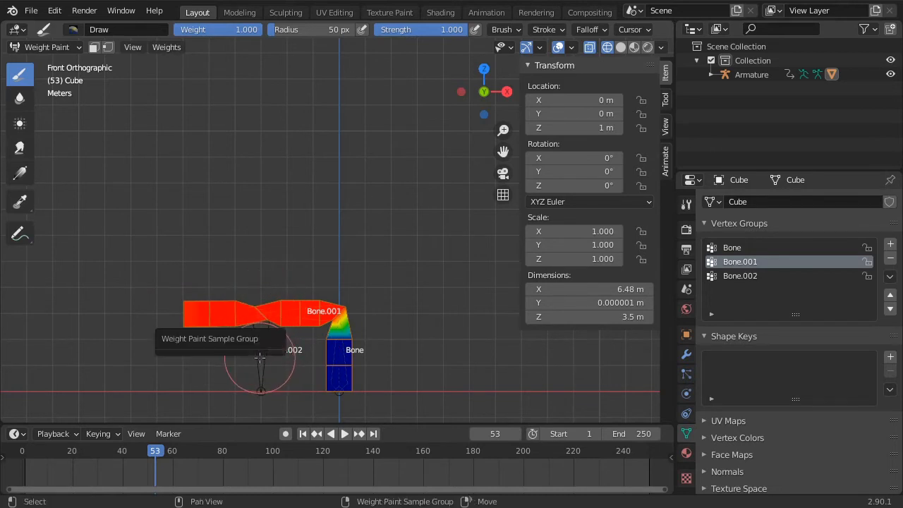
pyautogui.keyDown('shift'); pyautogui.rightClick(214, 311); pyautogui.keyUp('shift')
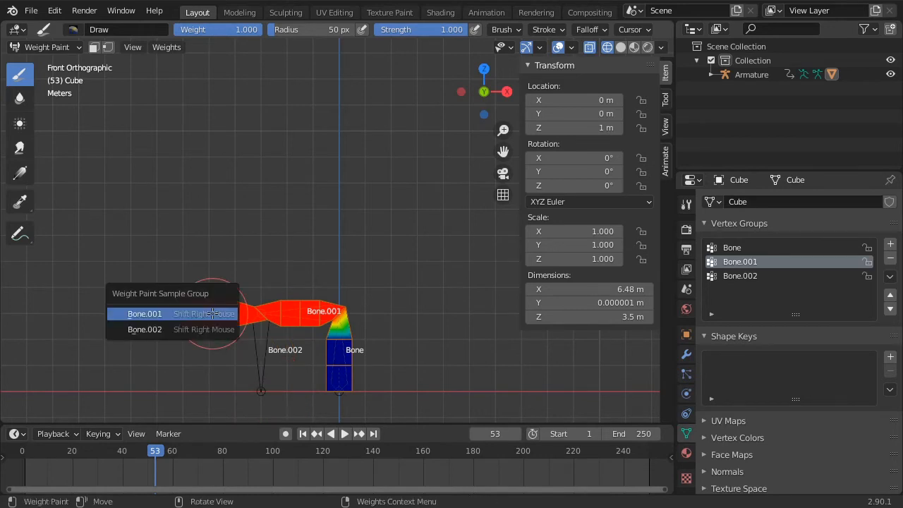
pyautogui.click(145, 330)
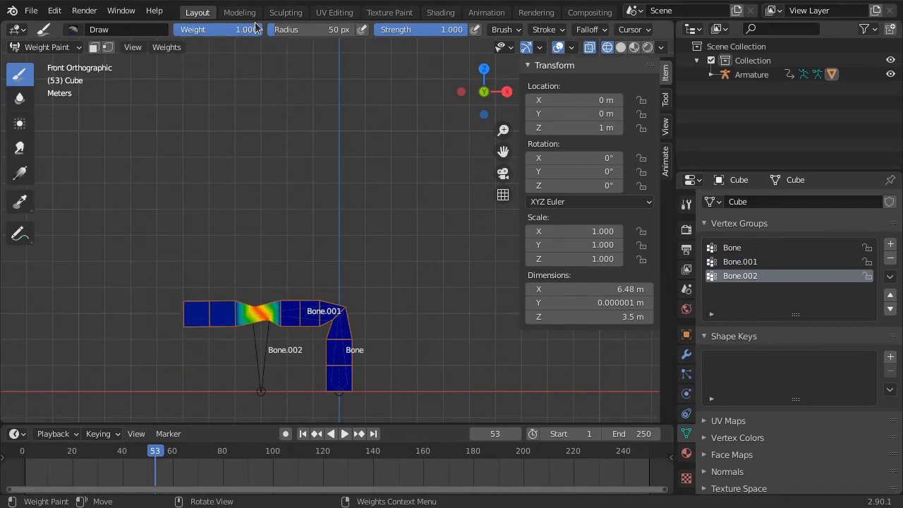
pyautogui.moveTo(255, 30); pyautogui.dragTo(225, 31)
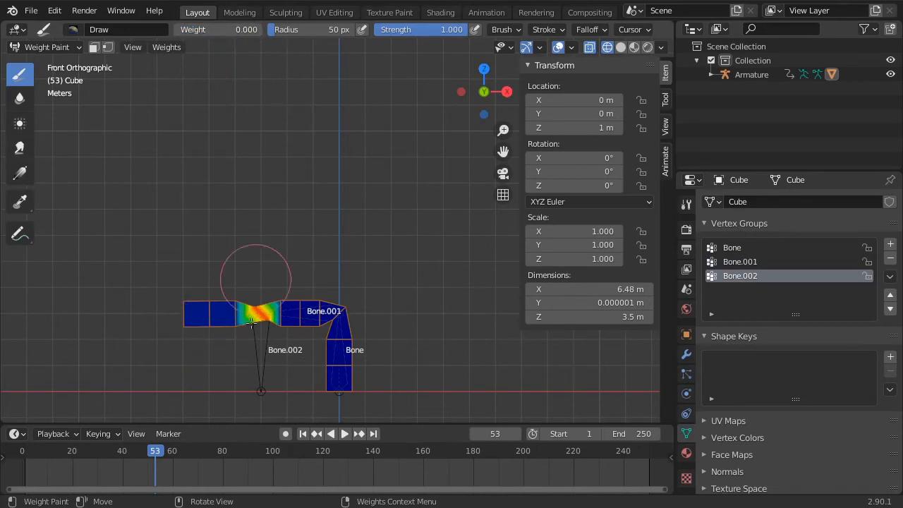
pyautogui.moveTo(257, 322); pyautogui.dragTo(251, 360)
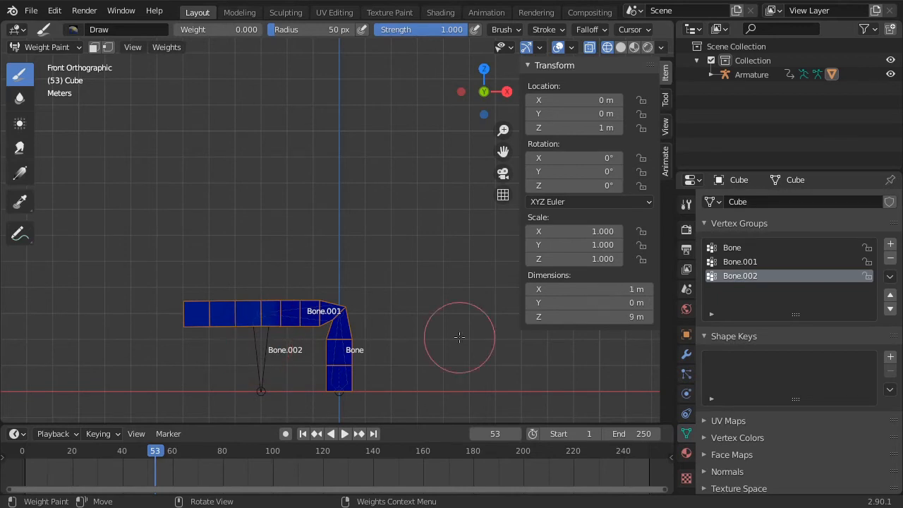
# Paint Bone.002 at weight 1.000 over the column's end section and reduce the brush radius to 21 px.
pyautogui.moveTo(188, 31); pyautogui.dragTo(266, 32)
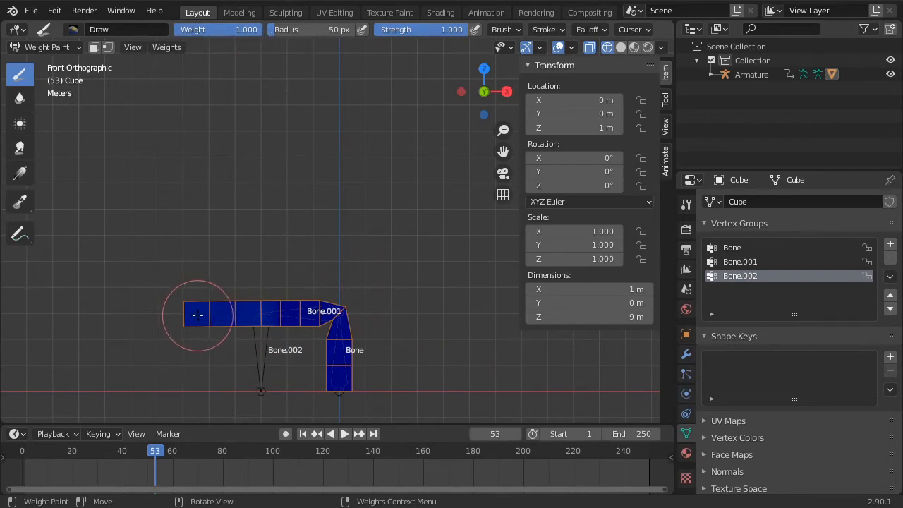
pyautogui.moveTo(197, 315)
pyautogui.mouseDown()
pyautogui.moveTo(215, 326)
pyautogui.moveTo(222, 311)
pyautogui.moveTo(260, 309)
pyautogui.moveTo(233, 356)
pyautogui.moveTo(225, 333)
pyautogui.moveTo(246, 339)
pyautogui.mouseUp()
pyautogui.press('f')
pyautogui.click(236, 312)
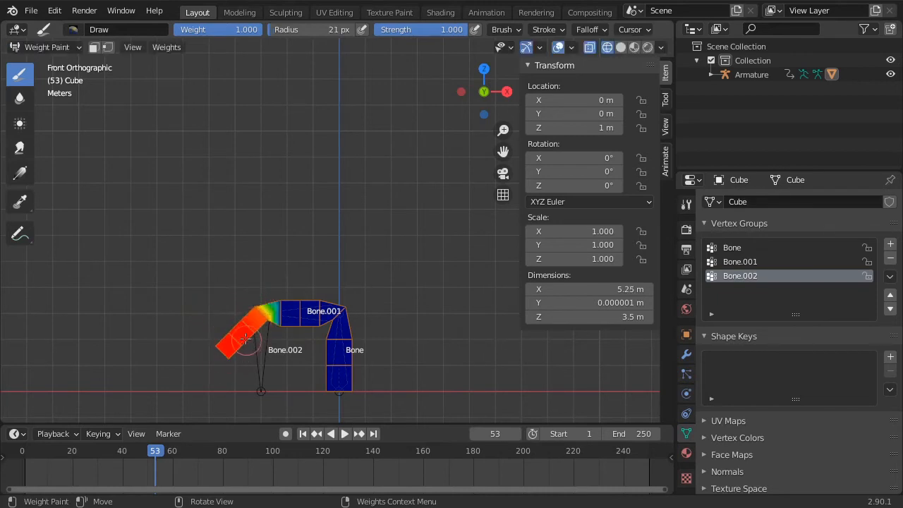
# Sample Bone.001 from the end section and paint its weight away there with brush weight 0.000.
pyautogui.keyDown('ctrl'); pyautogui.keyDown('shift'); pyautogui.rightClick(252, 329); pyautogui.keyUp('shift'); pyautogui.keyUp('ctrl')
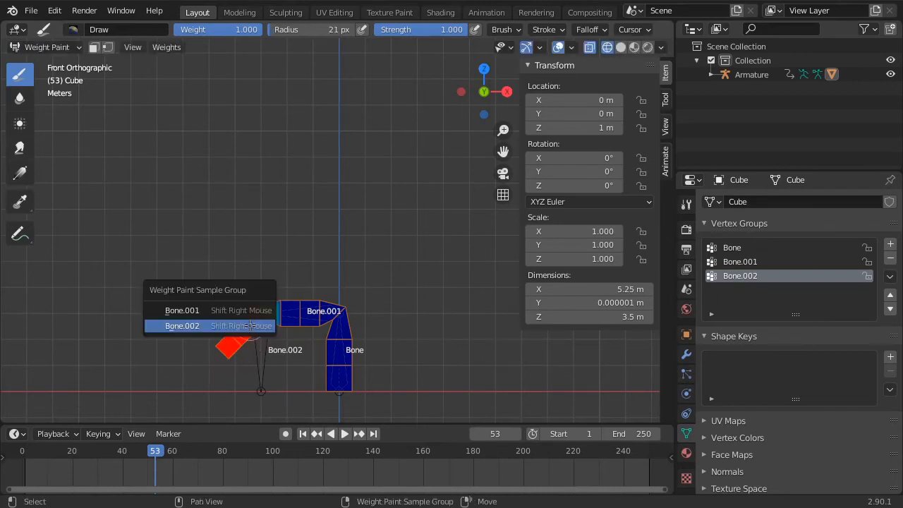
pyautogui.click(240, 312)
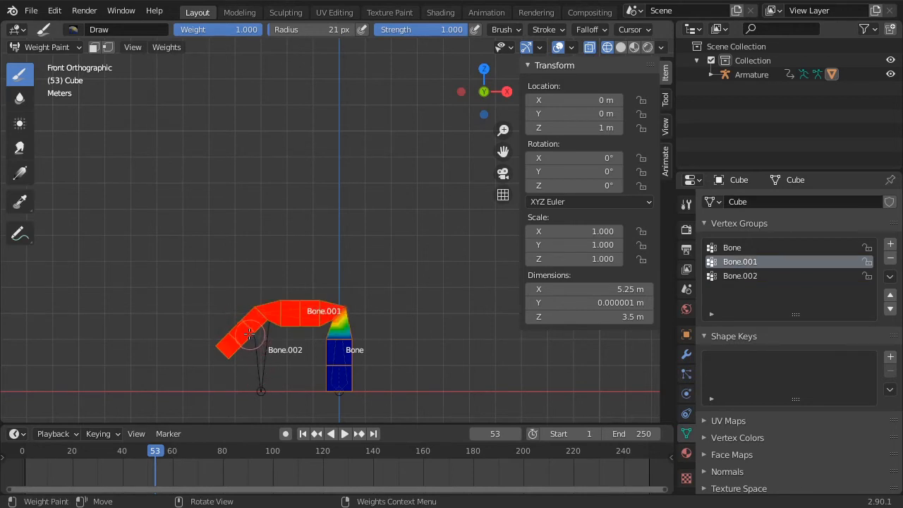
pyautogui.rightClick(252, 255)
pyautogui.moveTo(229, 257); pyautogui.dragTo(119, 258)
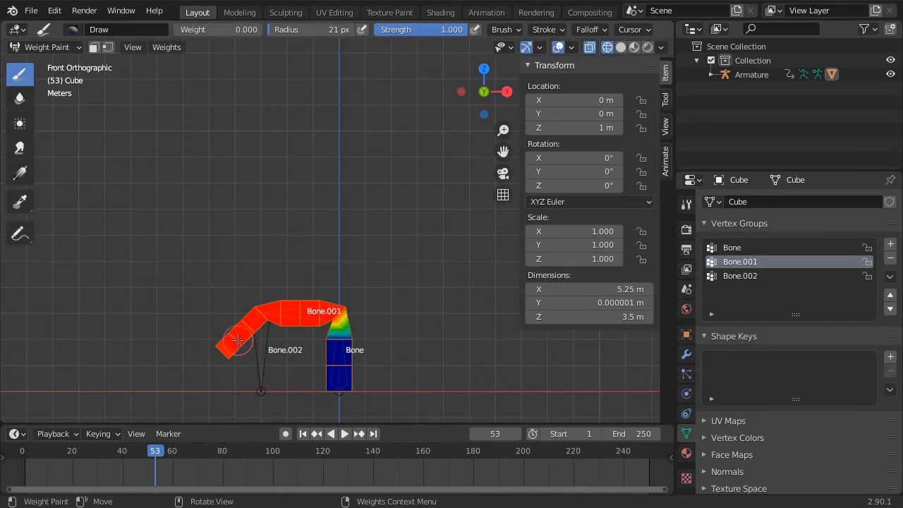
pyautogui.moveTo(238, 341)
pyautogui.mouseDown()
pyautogui.moveTo(250, 355)
pyautogui.moveTo(258, 315)
pyautogui.mouseUp()
pyautogui.moveTo(246, 355)
pyautogui.mouseDown()
pyautogui.moveTo(231, 357)
pyautogui.moveTo(250, 385)
pyautogui.moveTo(259, 350)
pyautogui.mouseUp()
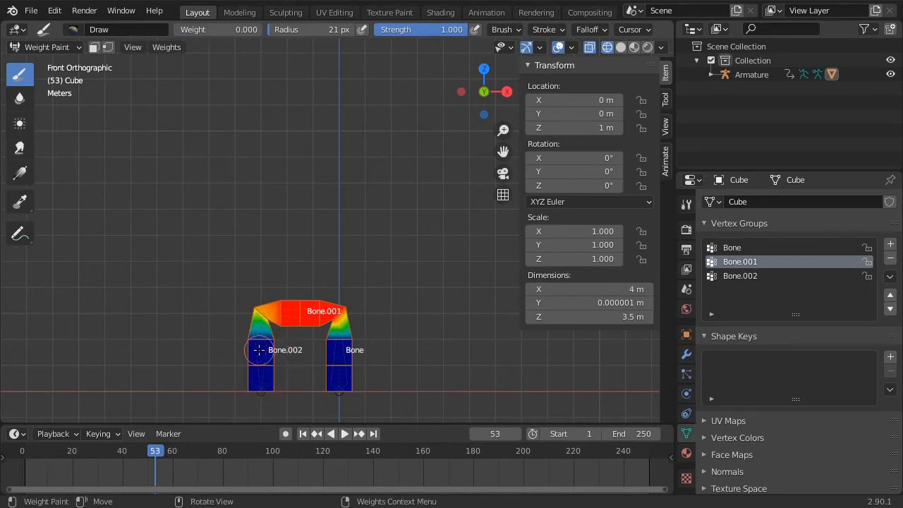
# Set the brush weight to 1.000 and paint Bone.001 over the joint between Bone.001 and Bone.002.
pyautogui.rightClick(247, 264)
pyautogui.moveTo(133, 266); pyautogui.dragTo(238, 267)
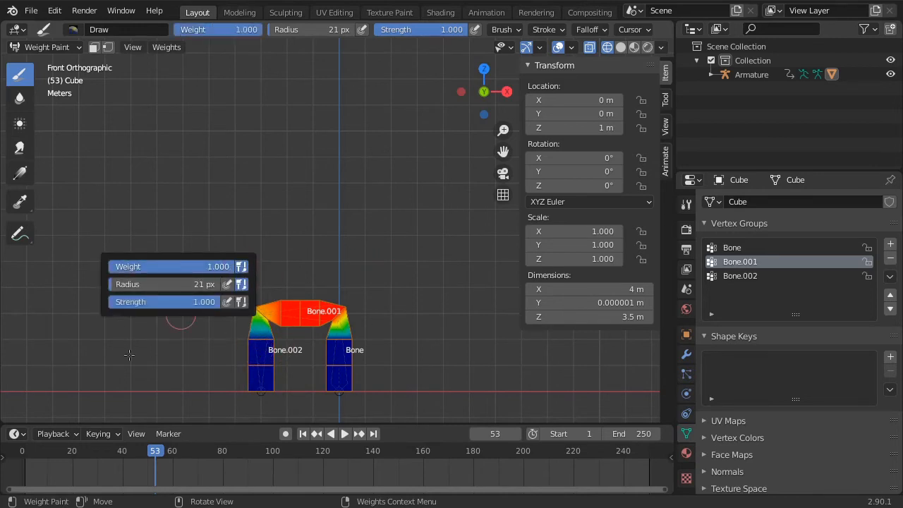
pyautogui.moveTo(256, 305); pyautogui.dragTo(267, 322)
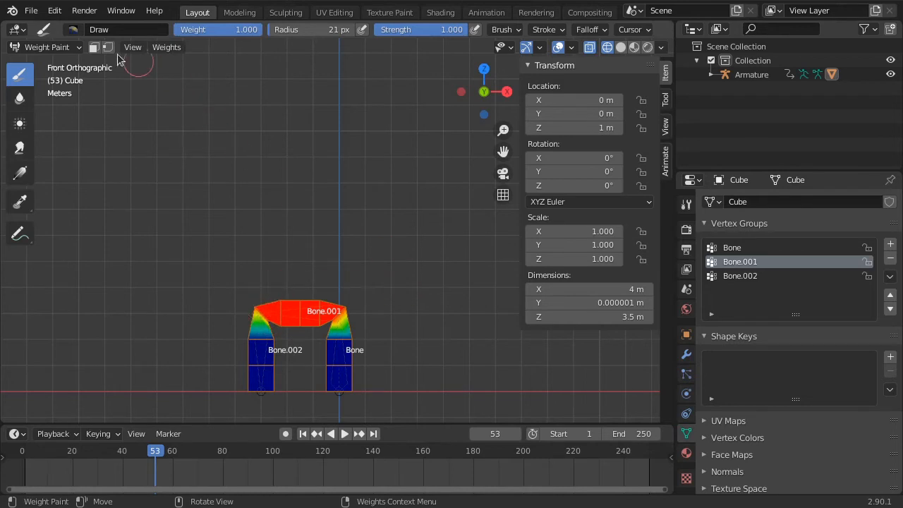
# Switch the mesh to Edit Mode and set the Bone.002 weight of the inner vertex at the Bone.002 joint to 1.
pyautogui.click(46, 46)
pyautogui.click(42, 61)
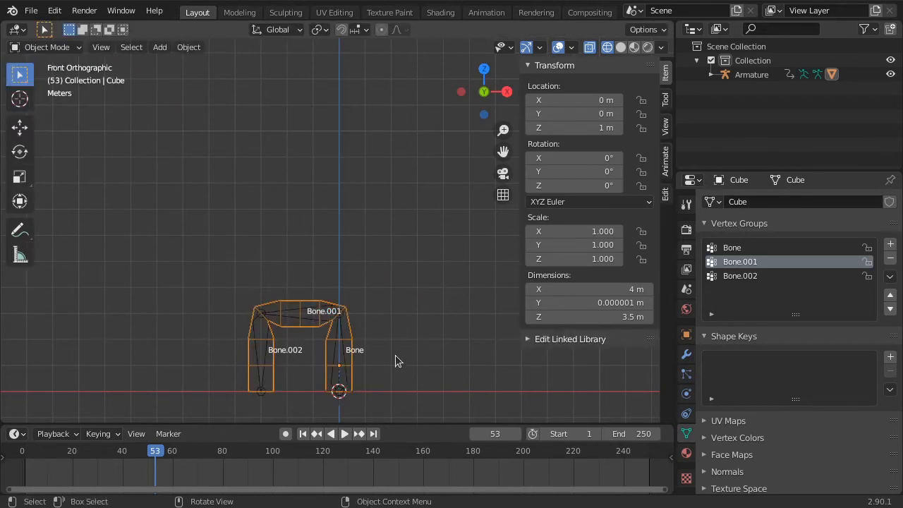
pyautogui.keyDown('ctrl'); pyautogui.moveTo(389, 357); pyautogui.dragTo(399, 324, button='middle'); pyautogui.keyUp('ctrl')
pyautogui.scroll(3, 405, 342)
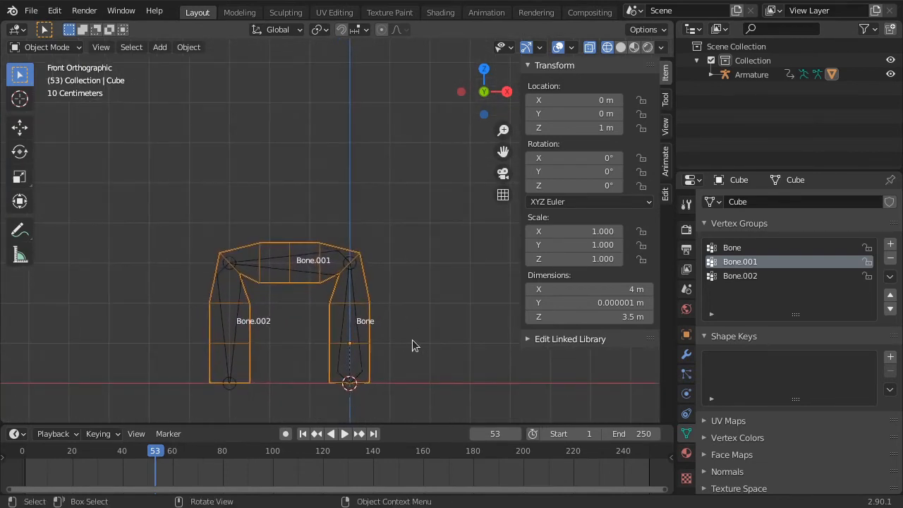
pyautogui.press('Tab')
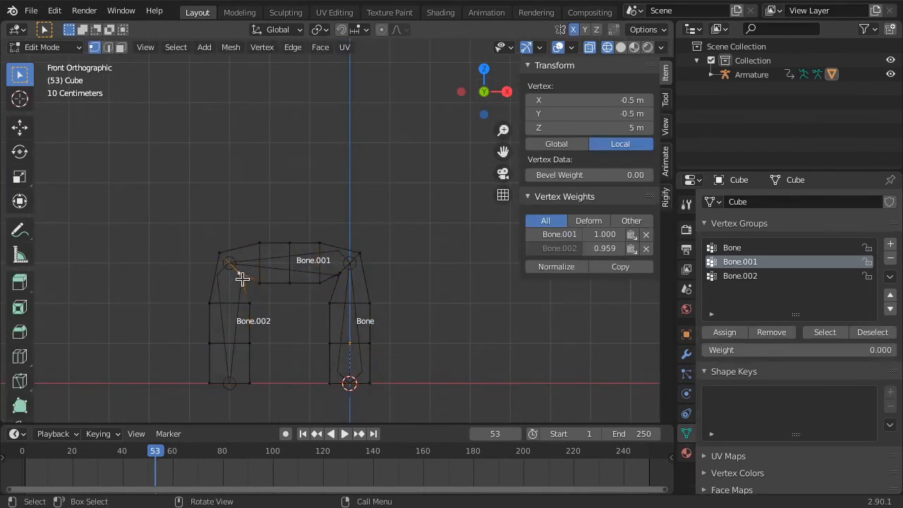
pyautogui.click(605, 248)
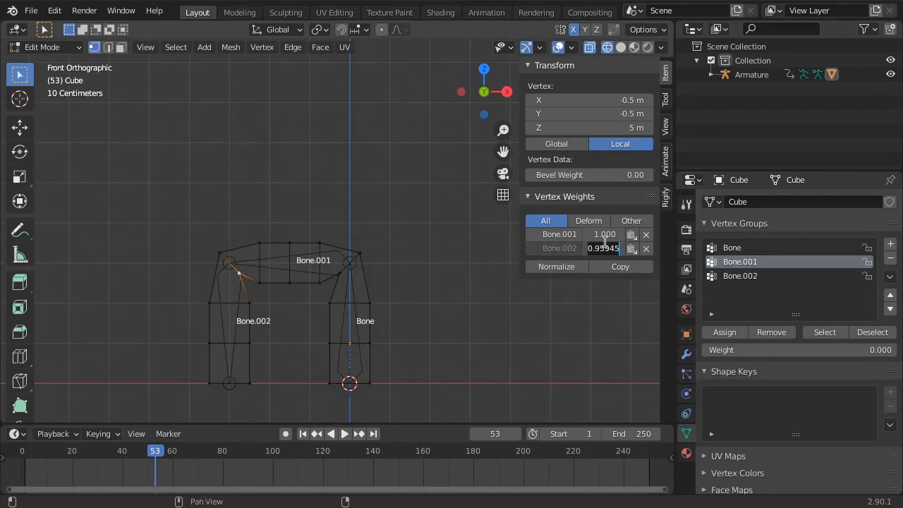
pyautogui.write('1')
pyautogui.press('Return')
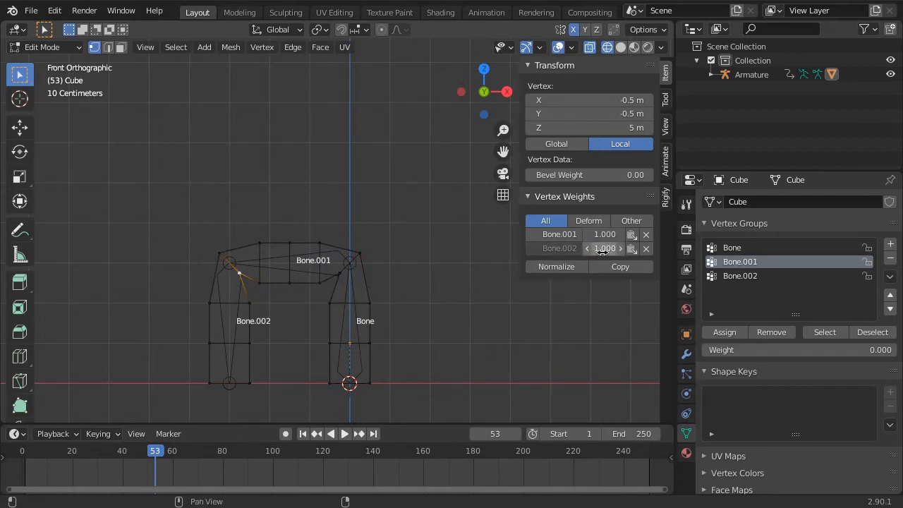
# Set the Bone.002 weight to 1 on the inner vertex halfway down the column's end section.
pyautogui.click(250, 344)
pyautogui.click(599, 249)
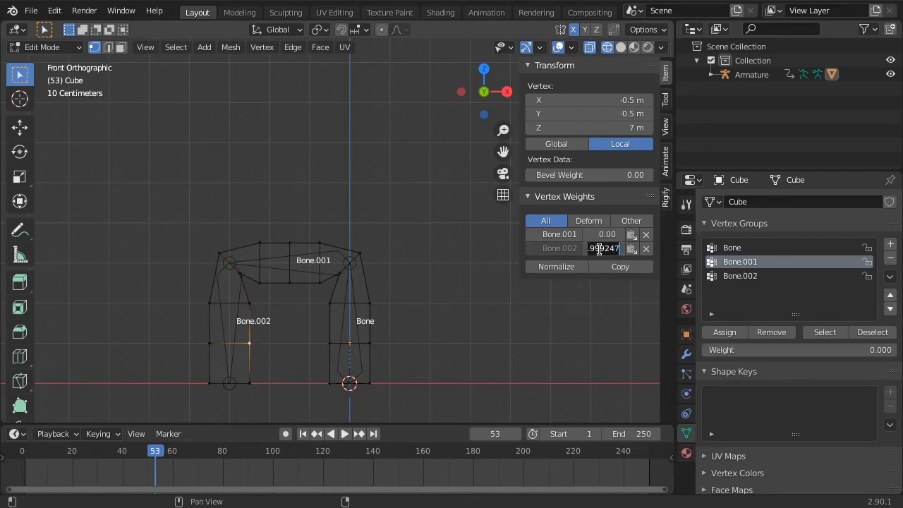
pyautogui.write('1')
pyautogui.press('Return')
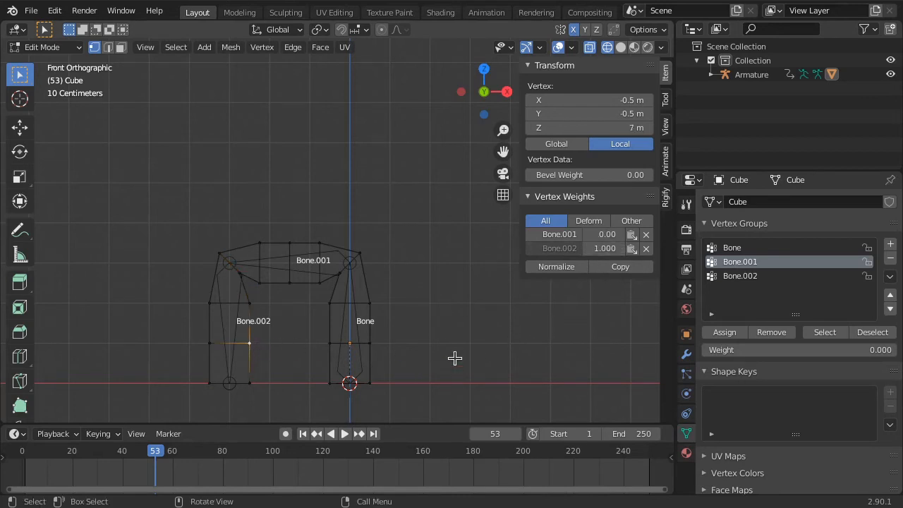
# Select all vertices of the end section around Bone.002 and remove them from the Bone.001 vertex group.
pyautogui.moveTo(195, 298); pyautogui.dragTo(272, 384)
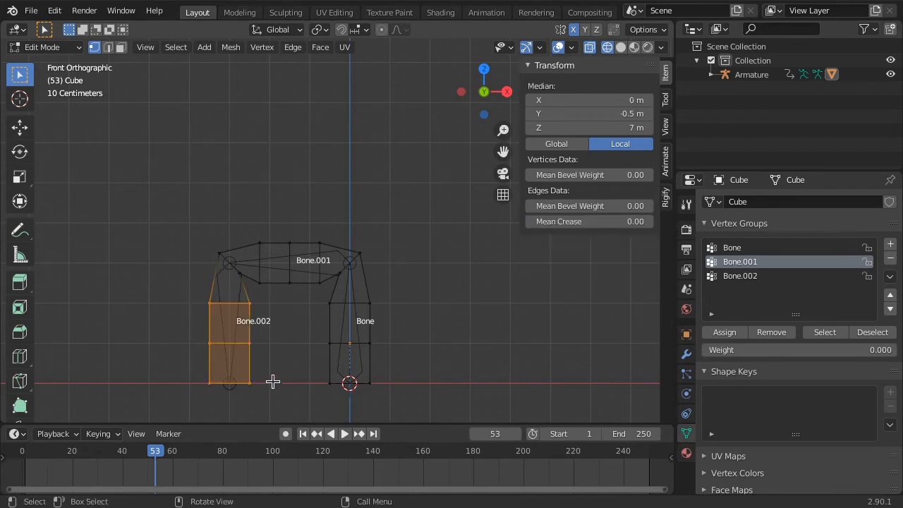
pyautogui.keyDown('shift'); pyautogui.click(250, 342); pyautogui.keyUp('shift')
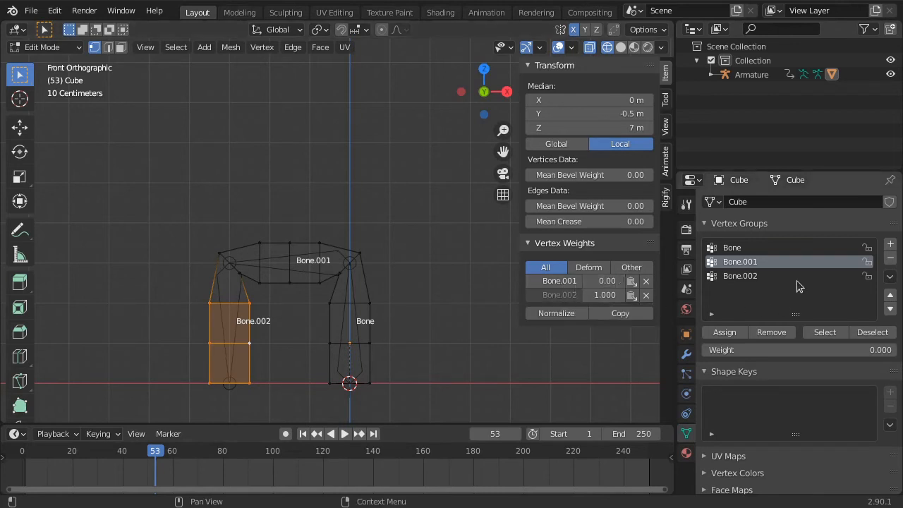
pyautogui.click(770, 336)
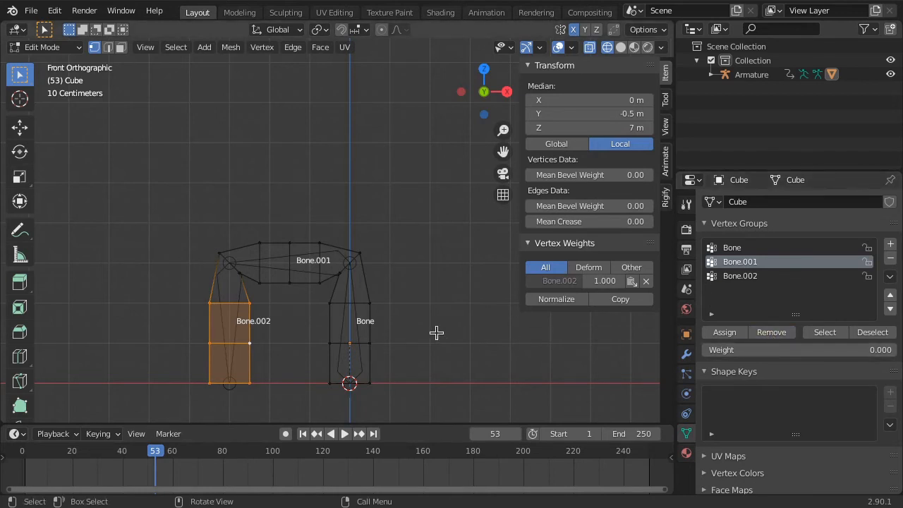
# Set Bone.002 to 0.320 on the upper vertex beside the Bone.002 joint and Bone.001 to 0.600 on the joint's outer corner vertex.
pyautogui.click(259, 243)
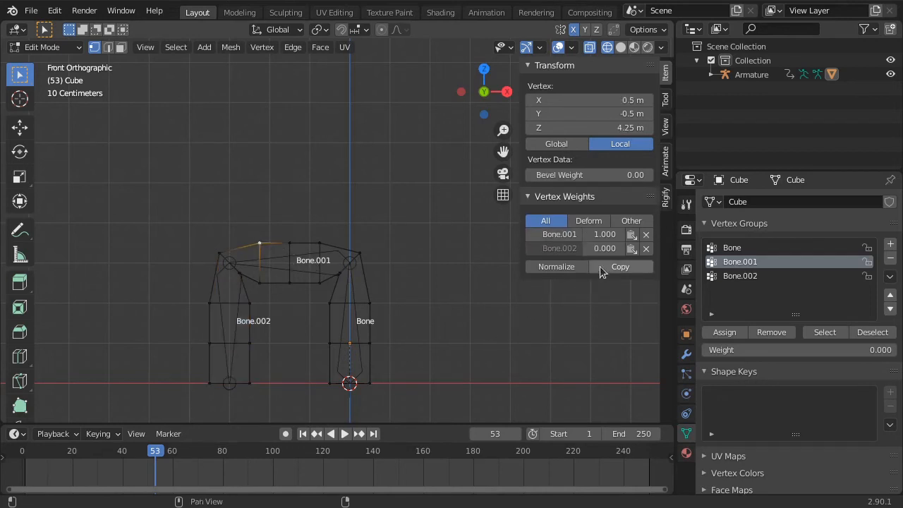
pyautogui.moveTo(605, 249)
pyautogui.mouseDown()
pyautogui.moveTo(630, 248)
pyautogui.moveTo(622, 248)
pyautogui.mouseUp()
pyautogui.click(216, 256)
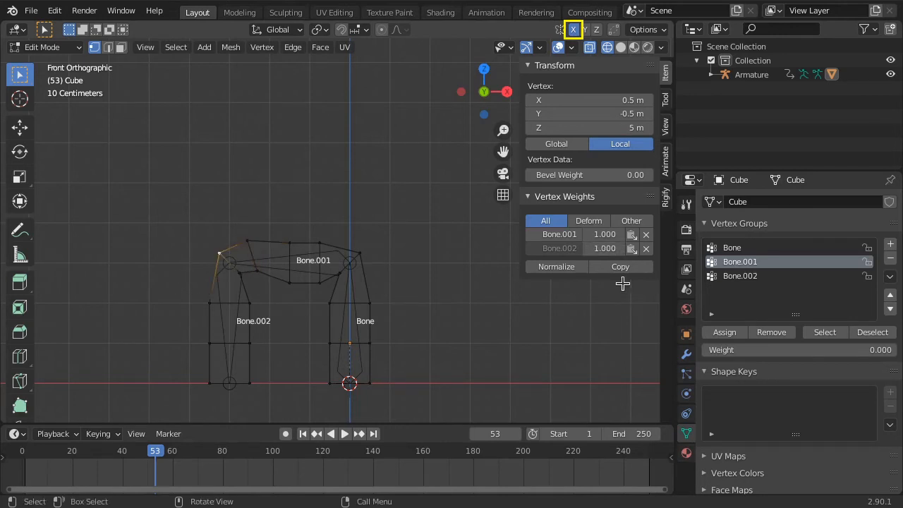
pyautogui.moveTo(597, 235); pyautogui.dragTo(568, 235)
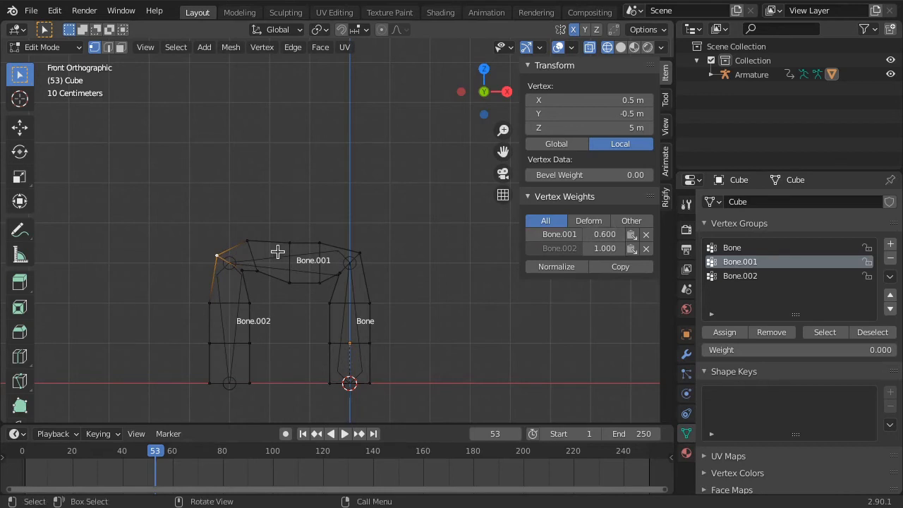
pyautogui.click(247, 240)
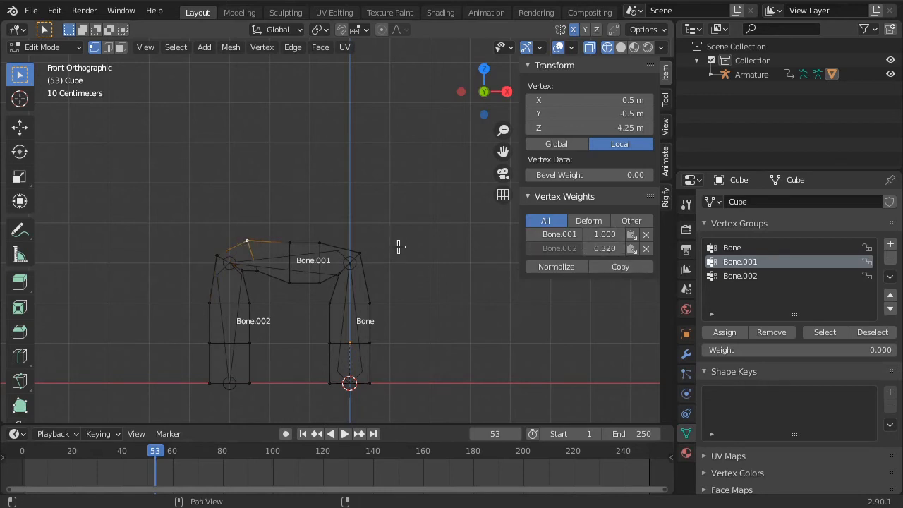
# Assign the top middle vertex of the Bone.001 span to the Bone.002 and Bone groups with weight 0.000.
pyautogui.click(290, 242)
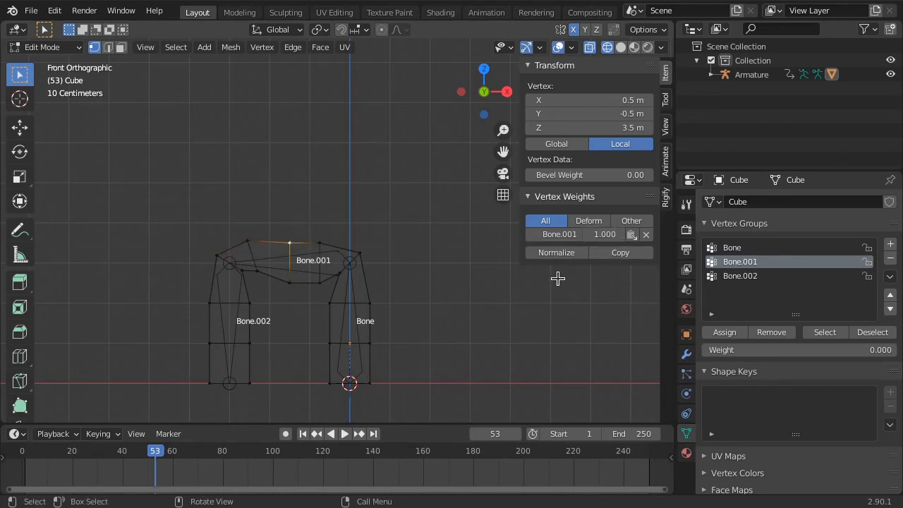
pyautogui.click(737, 276)
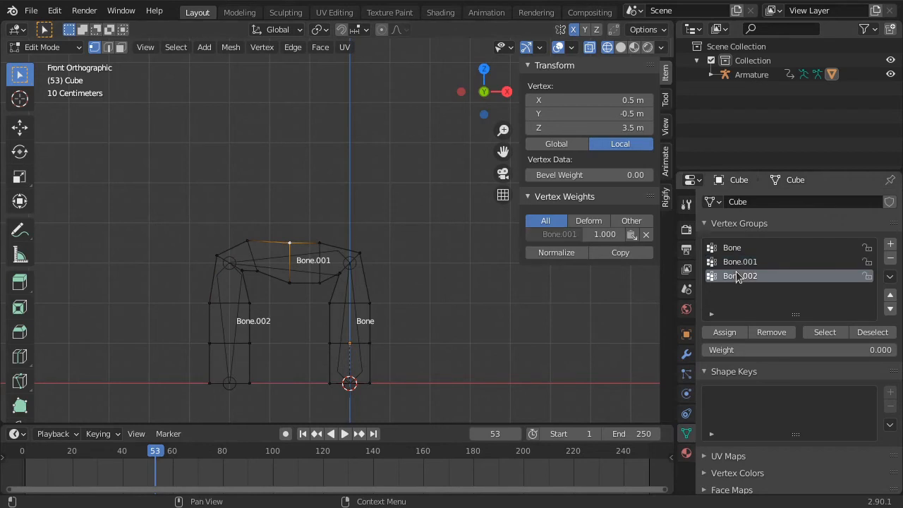
pyautogui.click(728, 332)
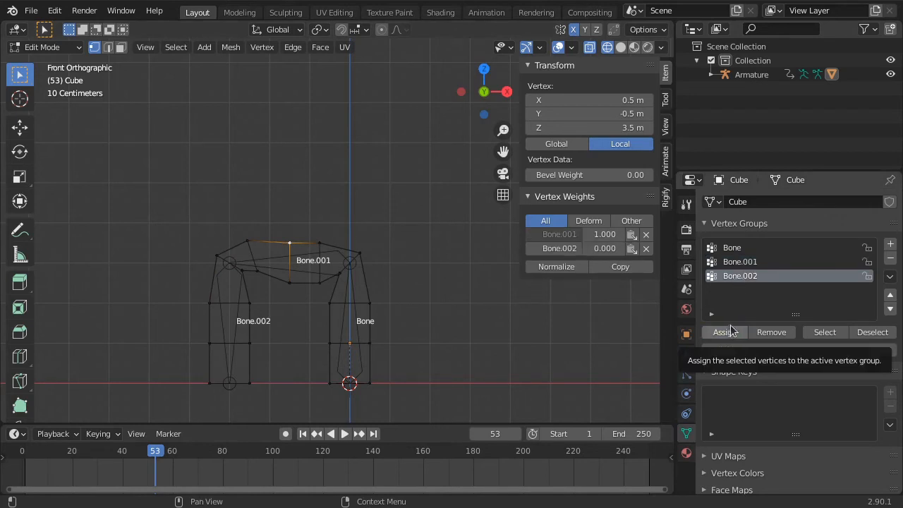
pyautogui.click(736, 247)
pyautogui.click(726, 332)
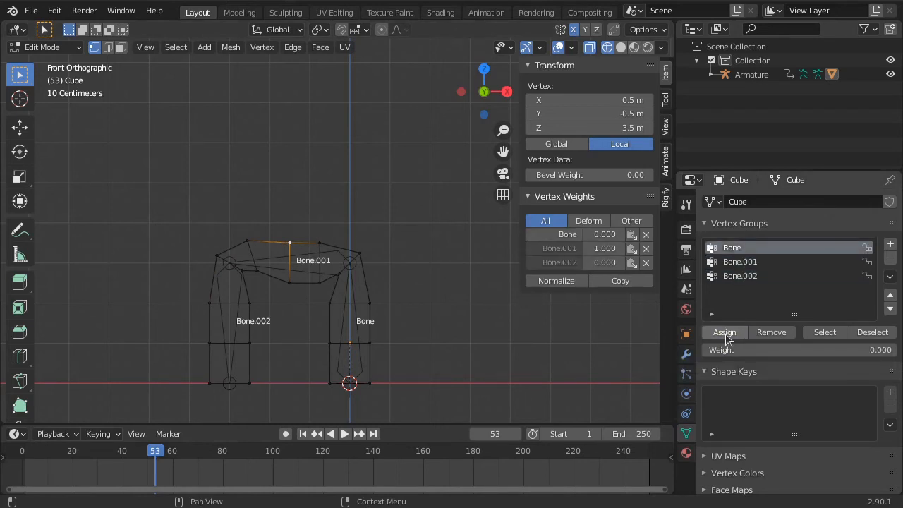
# Set both the Bone.002 and Bone weights of the top middle vertex to 0.500.
pyautogui.moveTo(605, 263); pyautogui.dragTo(628, 263)
pyautogui.click(601, 261)
pyautogui.press('Return')
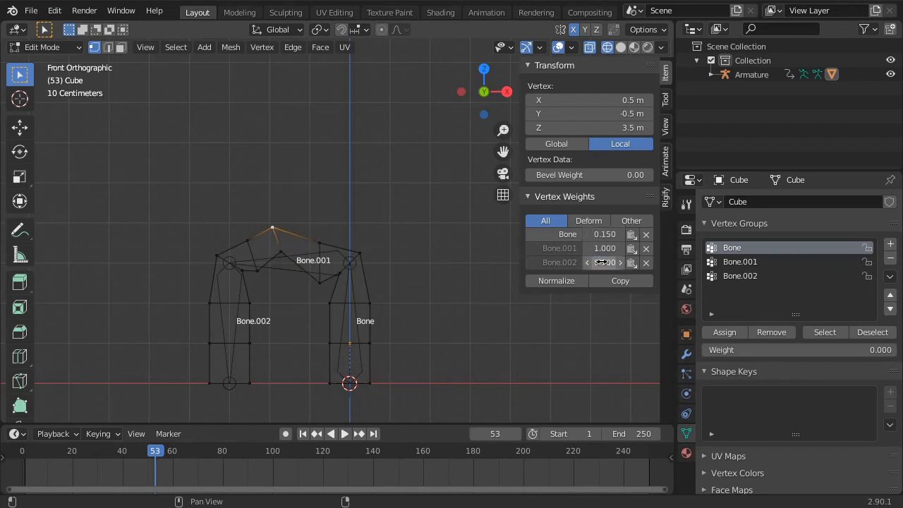
pyautogui.hotkey('ctrl', 'c')
pyautogui.hotkey('ctrl', 'v')
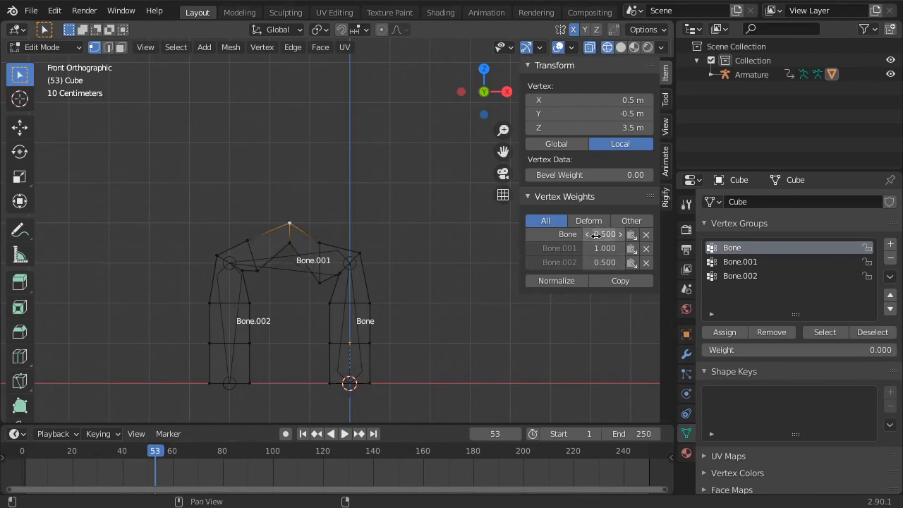
# Assign the upper vertex beside the Bone joint to the Bone group and set its Bone weight to 0.270.
pyautogui.click(320, 244)
pyautogui.click(727, 333)
pyautogui.moveTo(605, 235); pyautogui.dragTo(622, 235)
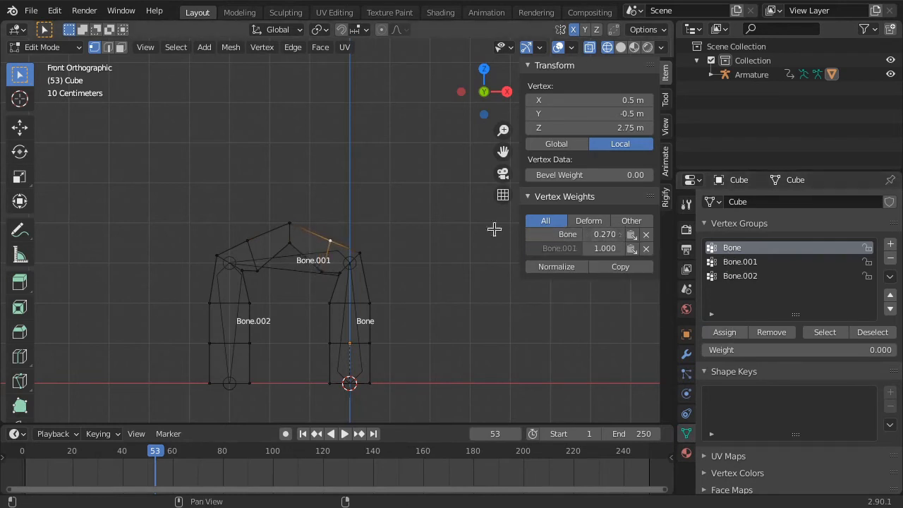
# Set both the Bone and Bone.002 weights of the top middle vertex to 0.3.
pyautogui.moveTo(275, 210); pyautogui.dragTo(307, 255)
pyautogui.click(291, 226)
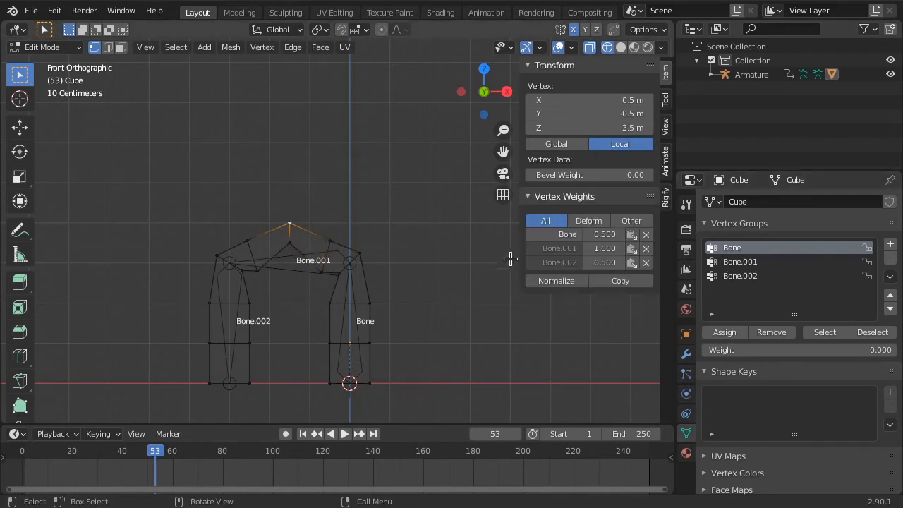
pyautogui.moveTo(611, 235); pyautogui.dragTo(591, 235)
pyautogui.click(610, 235)
pyautogui.write('.')
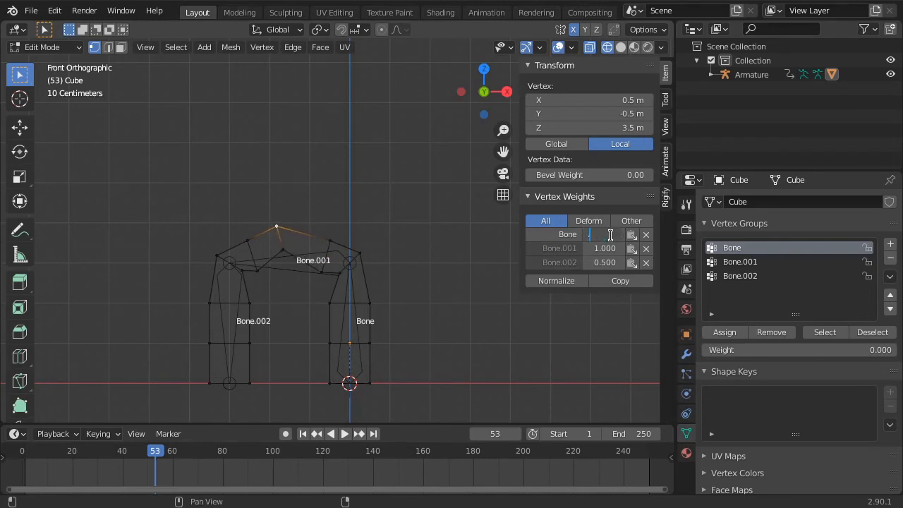
pyautogui.write('3')
pyautogui.press('Tab')
pyautogui.press('Tab')
pyautogui.write('.3')
pyautogui.press('Return')
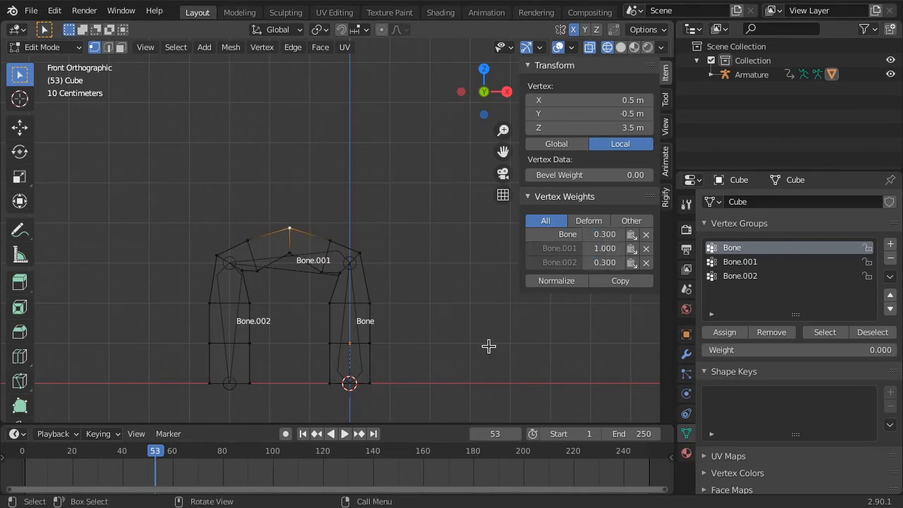
# Raise the Bone weight on the upper vertex beside the Bone joint and set Bone.001 to 0.610 on its counterpart near Bone.002.
pyautogui.click(332, 242)
pyautogui.moveTo(608, 235); pyautogui.dragTo(643, 234)
pyautogui.click(242, 240)
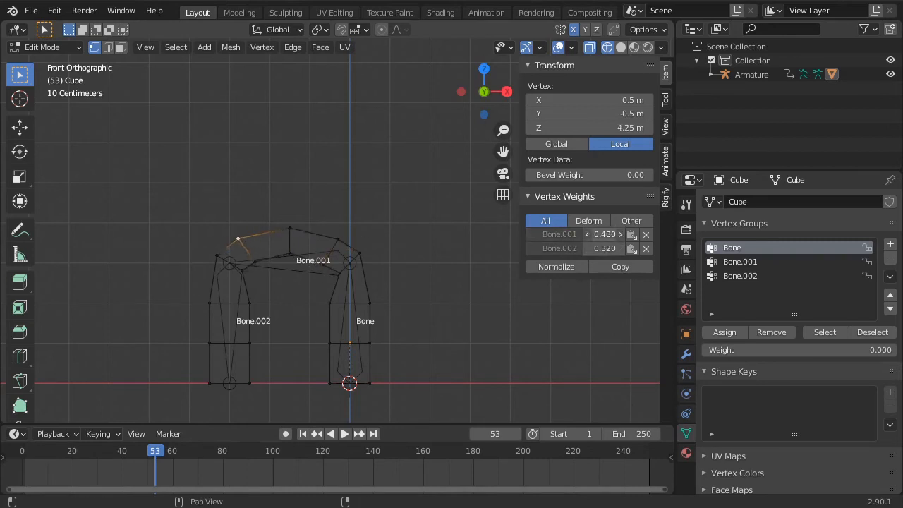
# Return to Object Mode and enable Preserve Volume on the mesh's Armature modifier.
pyautogui.press('Tab')
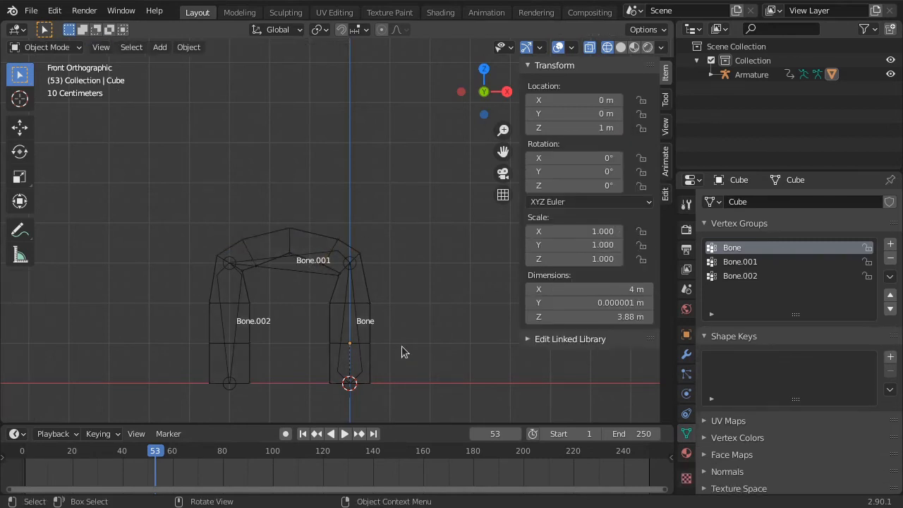
pyautogui.click(687, 354)
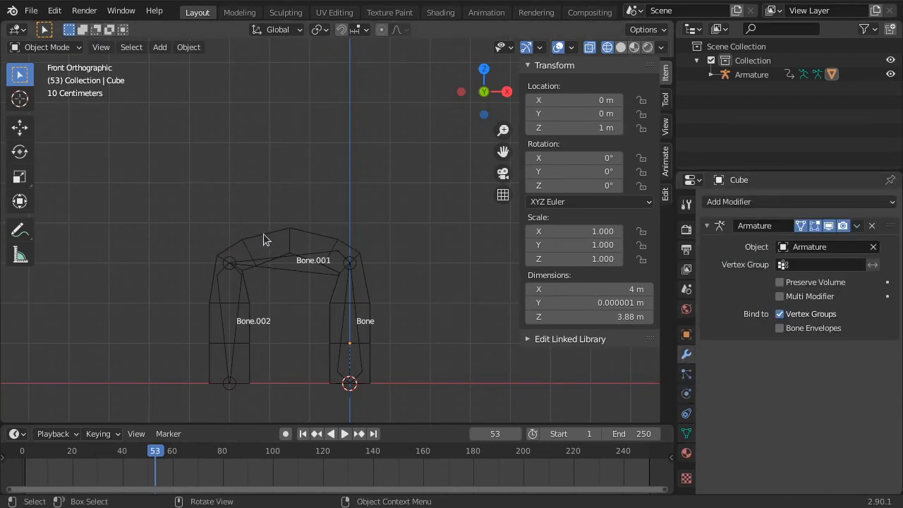
pyautogui.click(782, 284)
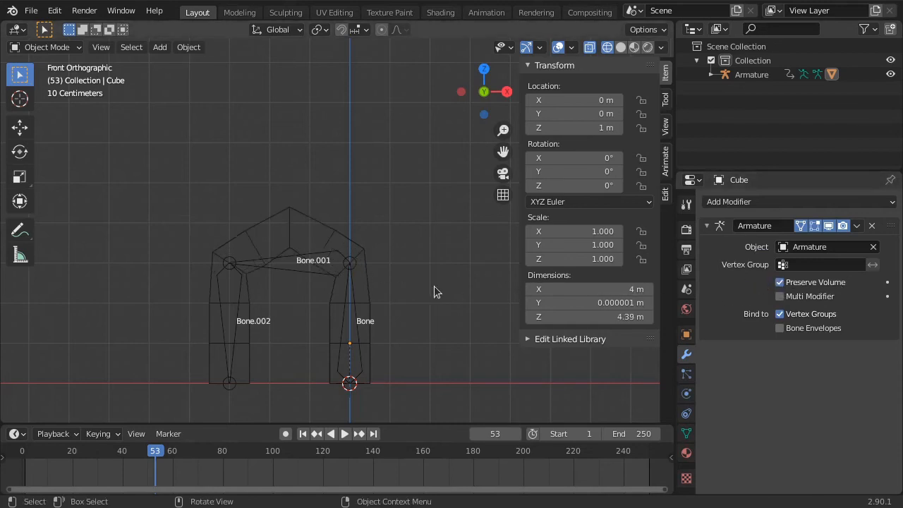
# Return the mesh to Edit Mode and set the Bone.001 and Bone.002 weights of the upper vertex beside the Bone.002 joint to 1.000.
pyautogui.click(363, 248)
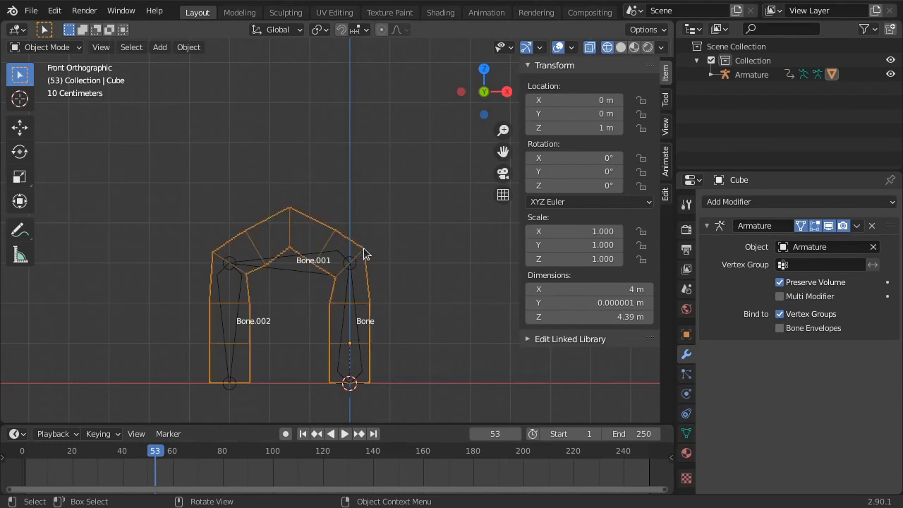
pyautogui.press('Tab')
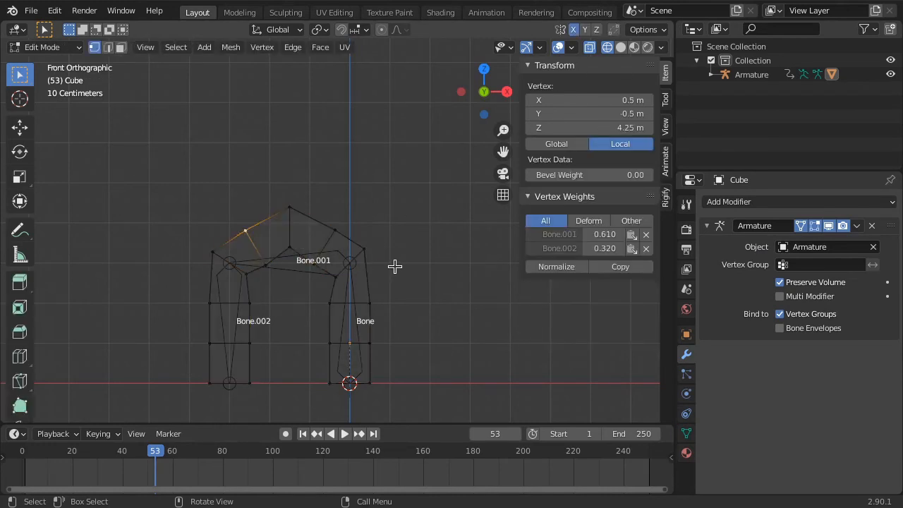
pyautogui.moveTo(604, 235); pyautogui.dragTo(667, 241)
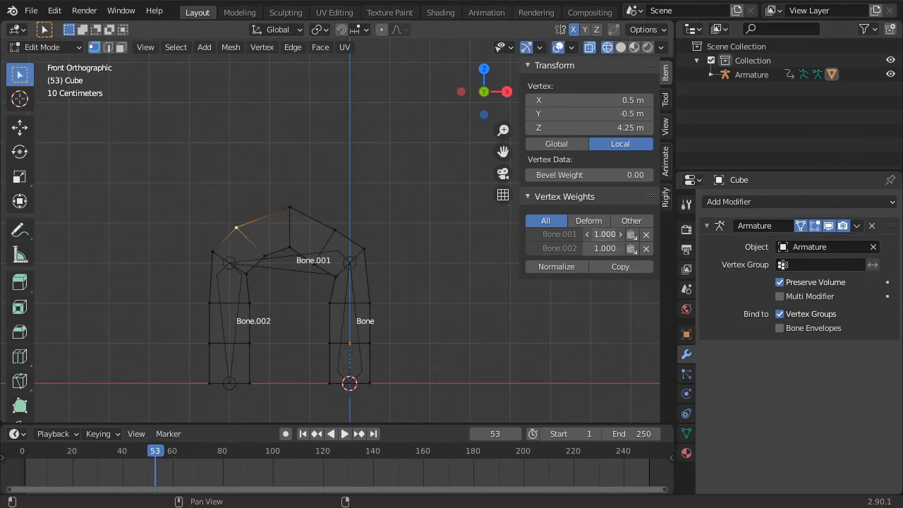
# At the Bone joint, set Bone.001 to 0.740 on the upper vertex and 0.250 on the outer corner, with Bone at 1.000 on both.
pyautogui.click(362, 229)
pyautogui.moveTo(600, 248)
pyautogui.mouseDown()
pyautogui.moveTo(576, 248)
pyautogui.moveTo(603, 249)
pyautogui.moveTo(579, 234)
pyautogui.moveTo(613, 237)
pyautogui.moveTo(586, 248)
pyautogui.mouseUp()
pyautogui.click(211, 257)
pyautogui.click(364, 249)
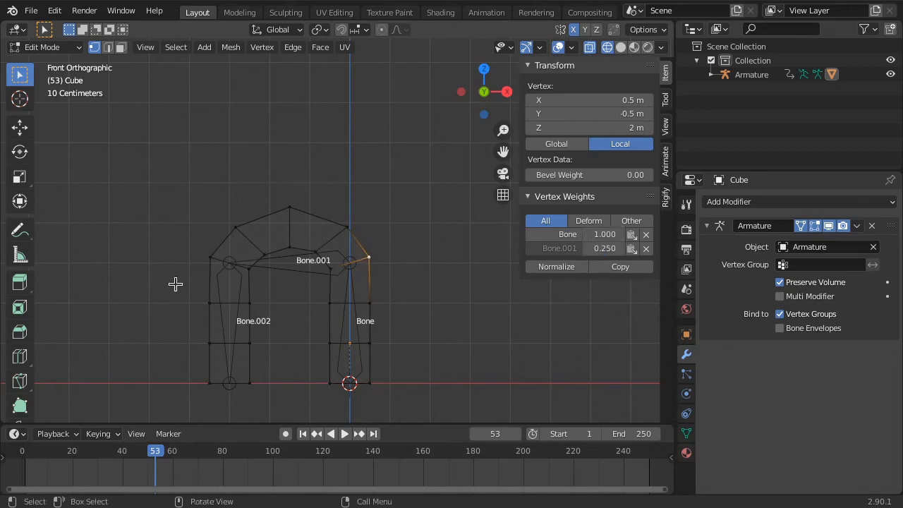
pyautogui.click(211, 258)
pyautogui.click(347, 226)
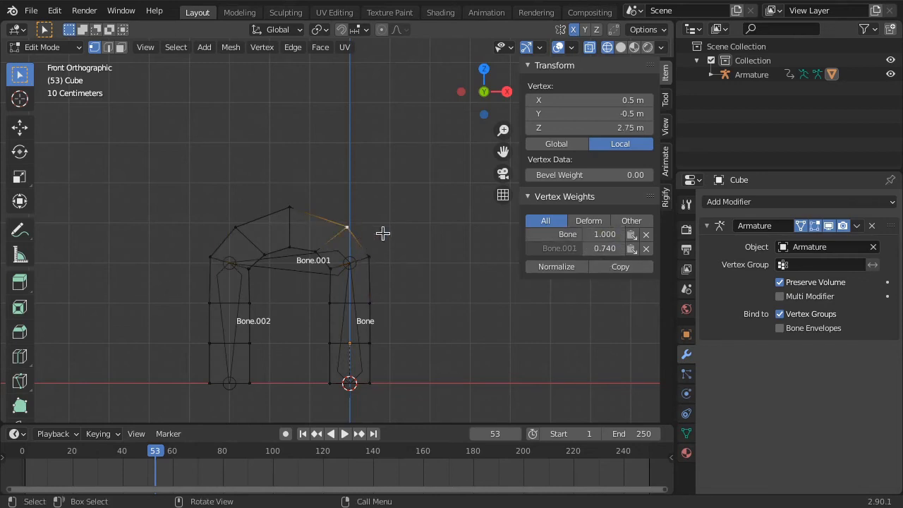
# Set both the Bone and Bone.002 weights of the arch's topmost middle vertex to 0.500.
pyautogui.click(238, 224)
pyautogui.click(346, 227)
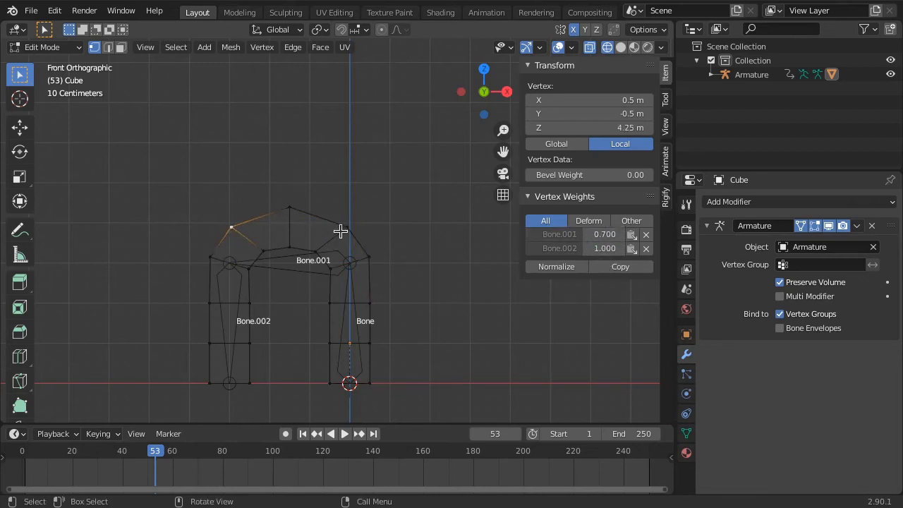
pyautogui.click(316, 207)
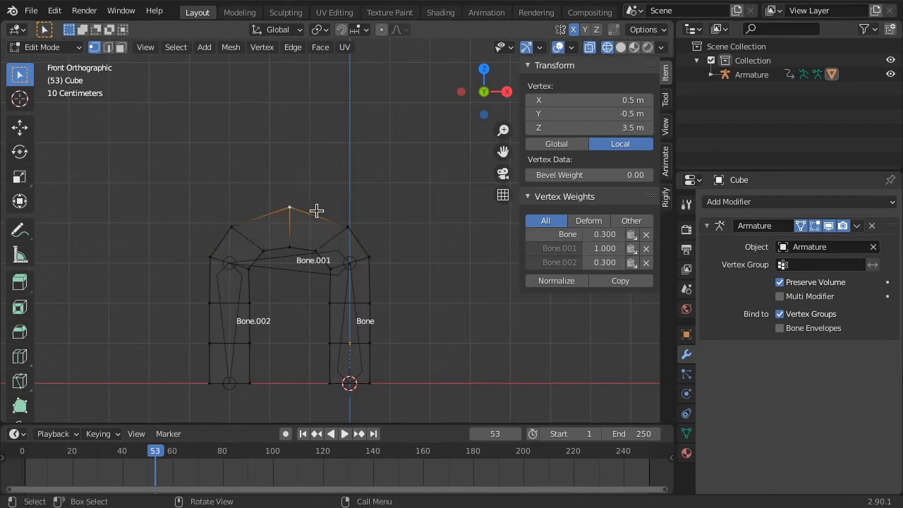
pyautogui.moveTo(605, 234); pyautogui.dragTo(596, 235)
pyautogui.click(605, 235)
pyautogui.write('0.35')
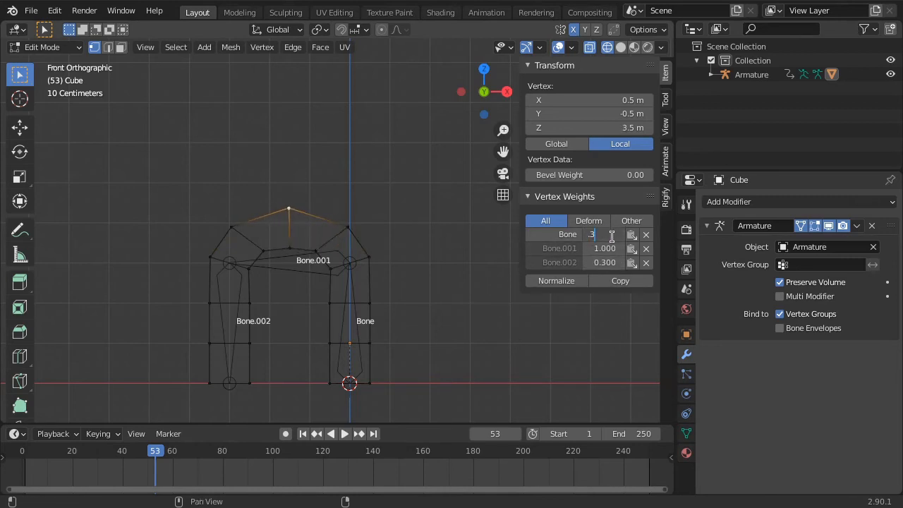
pyautogui.press('Return')
pyautogui.click(605, 234)
pyautogui.write('.5')
pyautogui.press('Return')
pyautogui.click(616, 263)
pyautogui.write('.5')
pyautogui.press('Return')
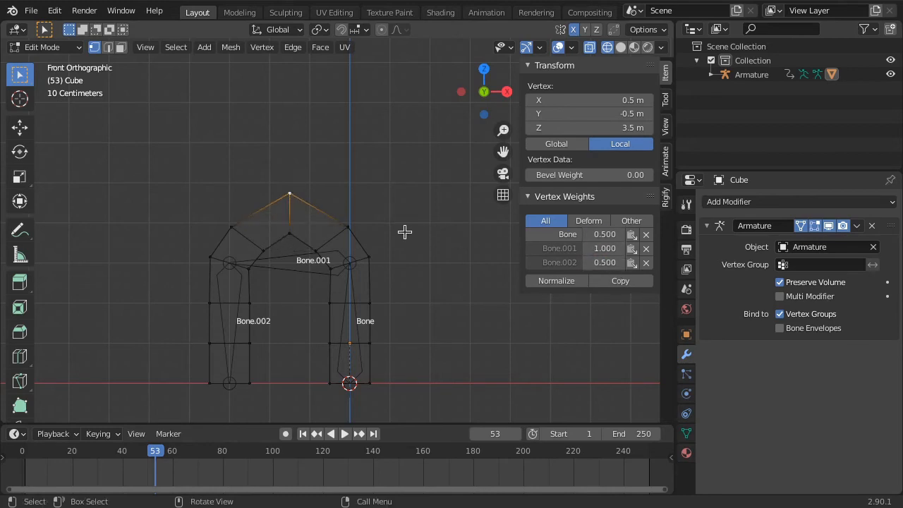
# Lower the Bone.001 weight to 0.430 on the upper vertex beside the Bone joint and 0.490 on its counterpart near Bone.002.
pyautogui.click(348, 227)
pyautogui.moveTo(605, 249)
pyautogui.mouseDown()
pyautogui.moveTo(579, 249)
pyautogui.moveTo(587, 249)
pyautogui.mouseUp()
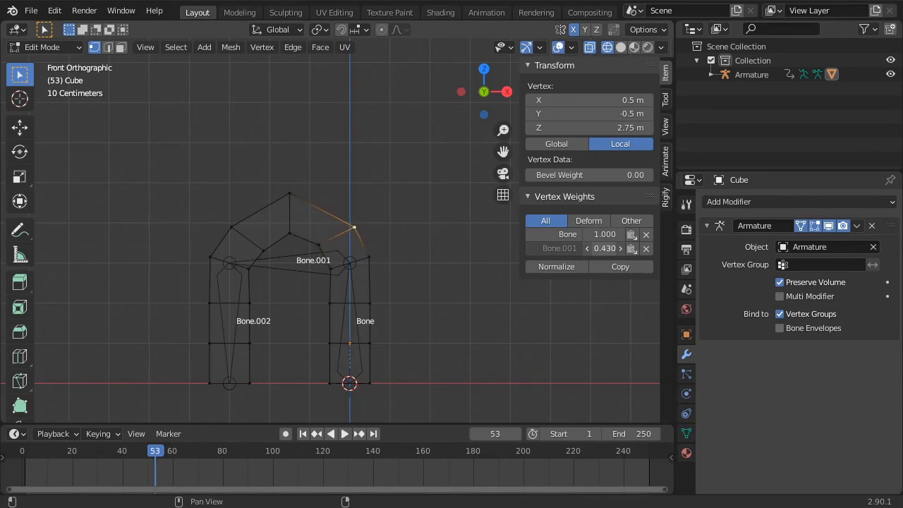
pyautogui.click(225, 227)
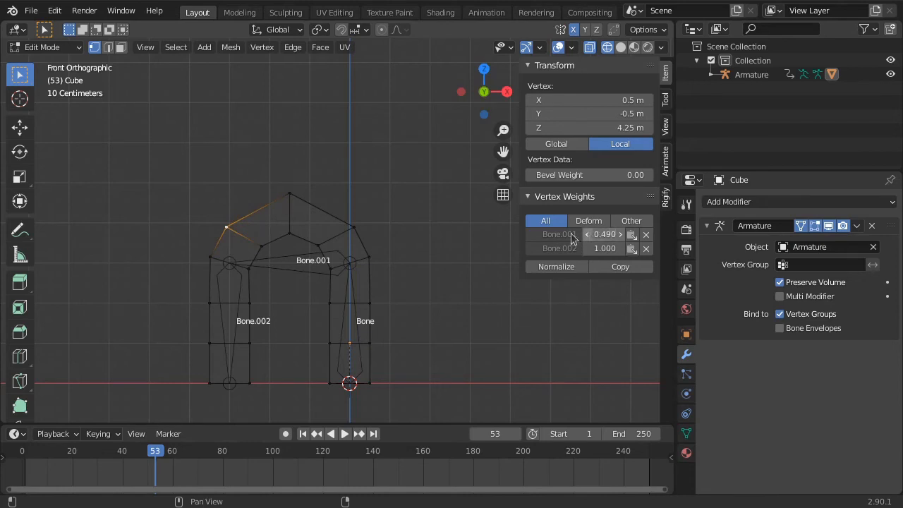
# Return to Object Mode, add a level 1 Subdivision modifier to the mesh and move the timeline to frame 50.
pyautogui.press('Tab')
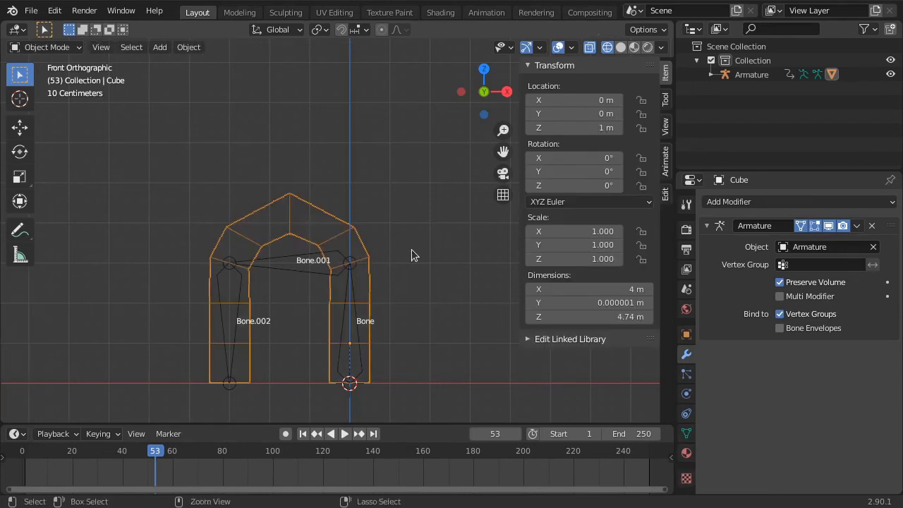
pyautogui.hotkey('ctrl', '1')
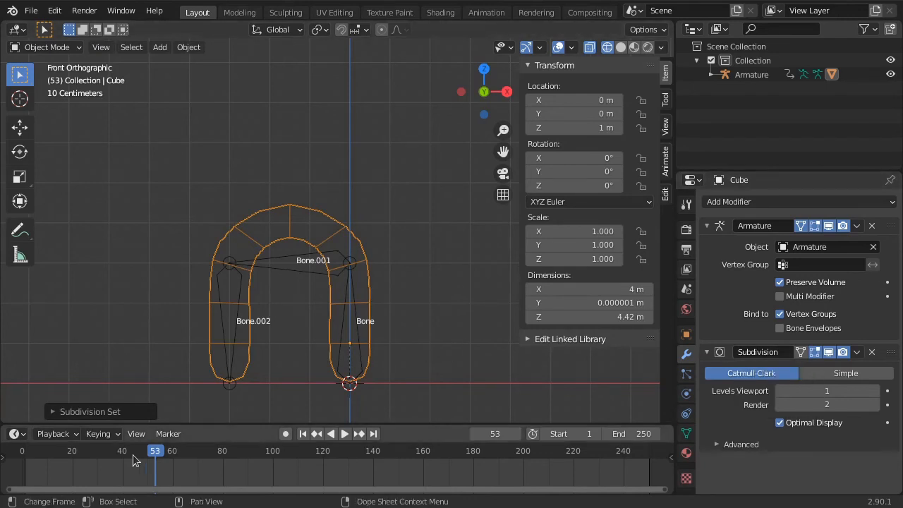
pyautogui.moveTo(158, 454)
pyautogui.mouseDown()
pyautogui.moveTo(52, 455)
pyautogui.moveTo(149, 454)
pyautogui.mouseUp()
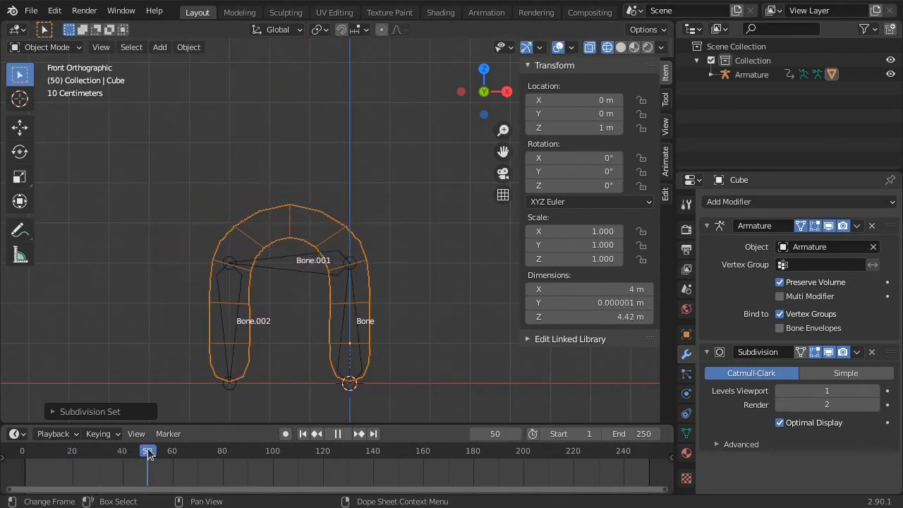
# Preview the arch in solid shading and compare the bend with the Armature modifier's Preserve Volume off and on.
pyautogui.hotkey('shift', 'z')
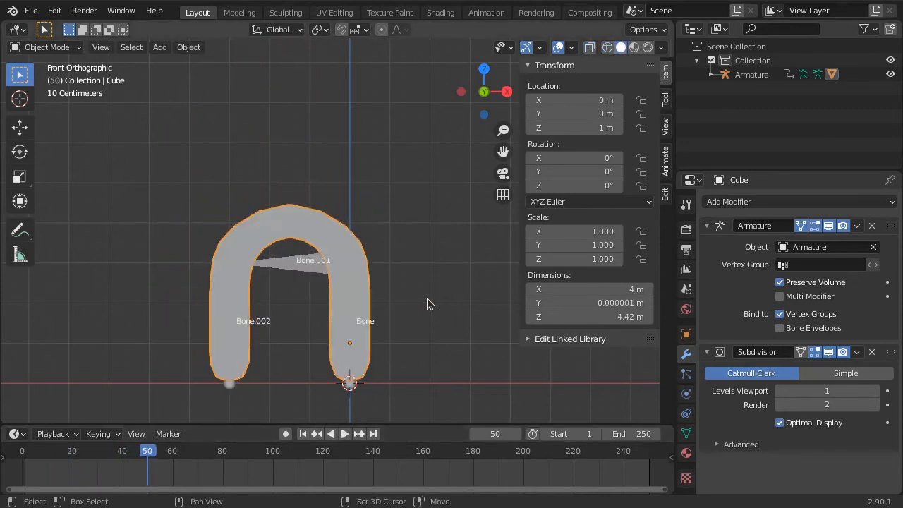
pyautogui.hotkey('shift', 'z')
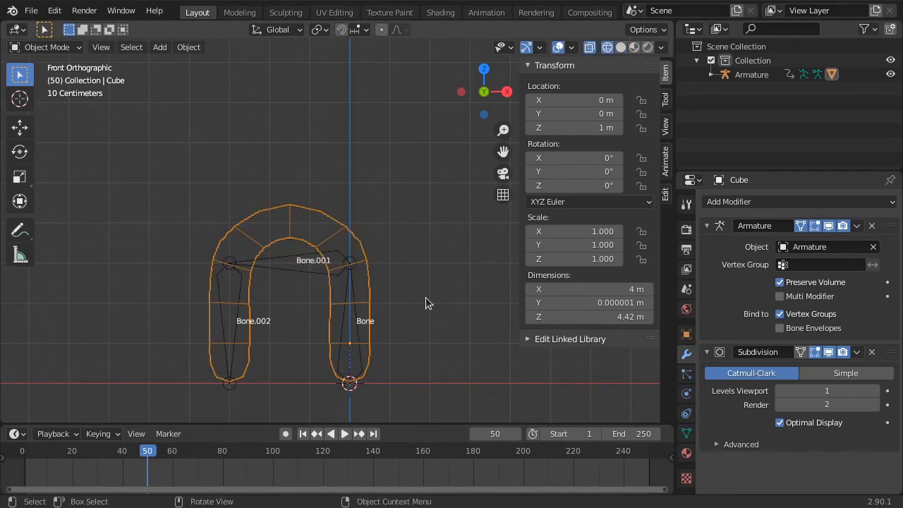
pyautogui.click(780, 283)
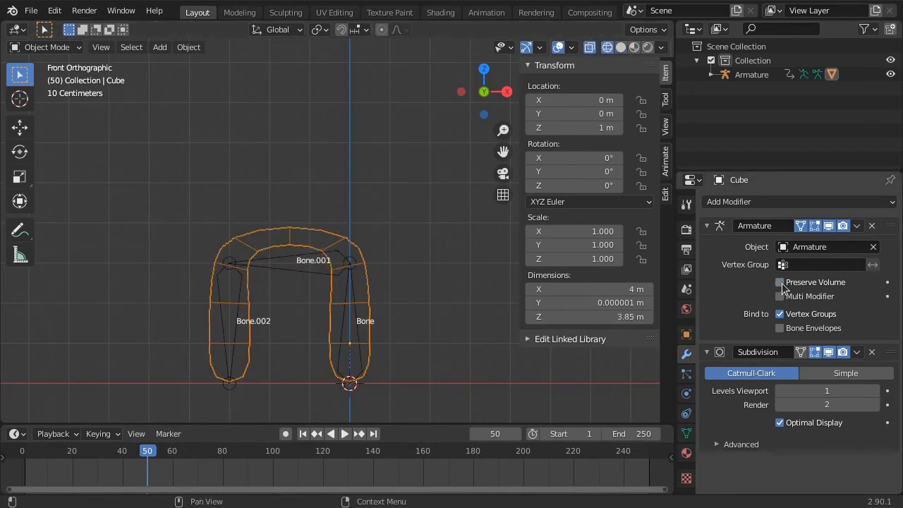
pyautogui.click(780, 282)
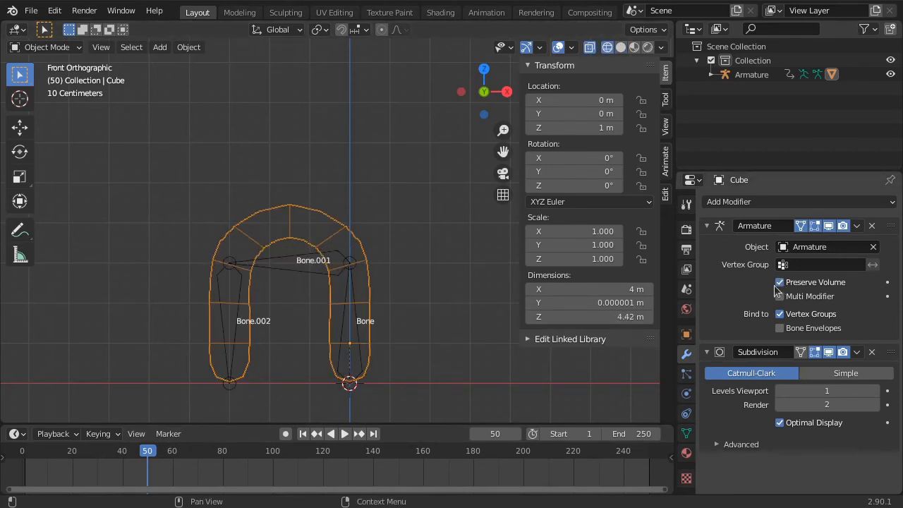
# Switch the mesh to Weight Paint mode and compare its weight colours in solid and wireframe shading.
pyautogui.hotkey('ctrl', 'Tab')
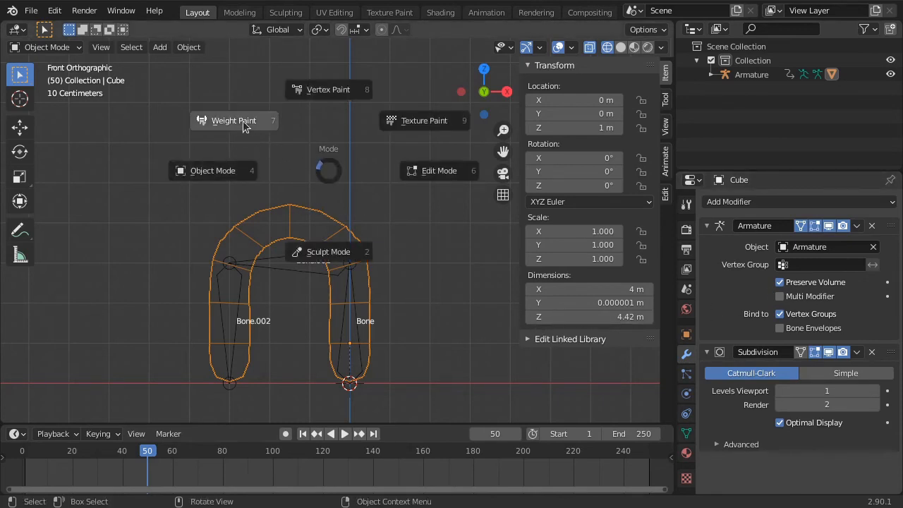
pyautogui.click(248, 121)
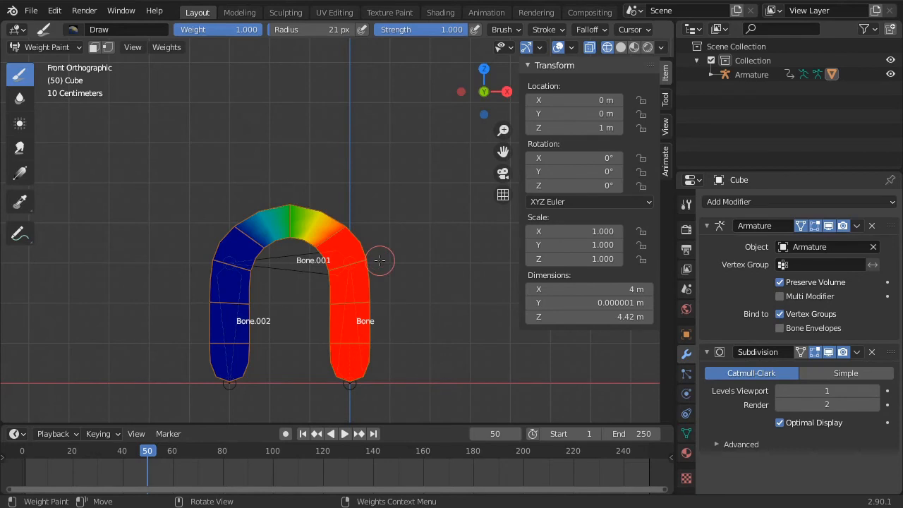
pyautogui.click(621, 47)
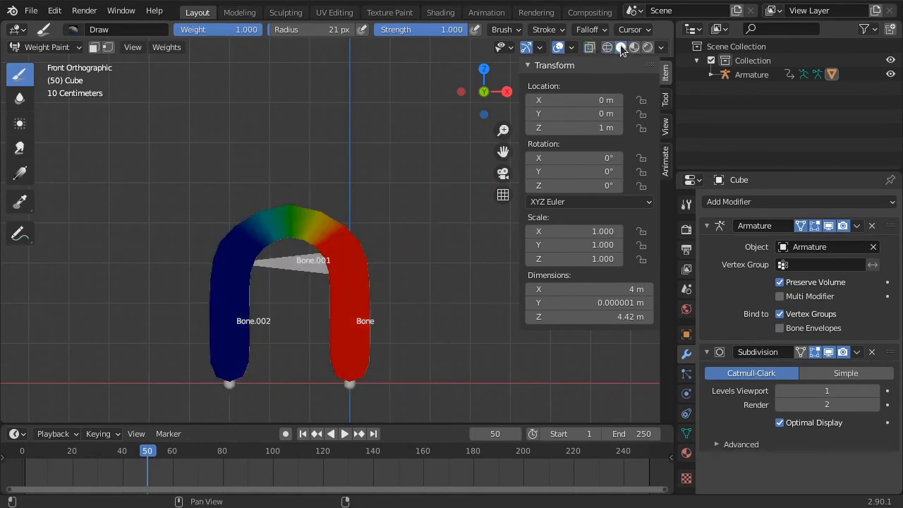
pyautogui.click(608, 47)
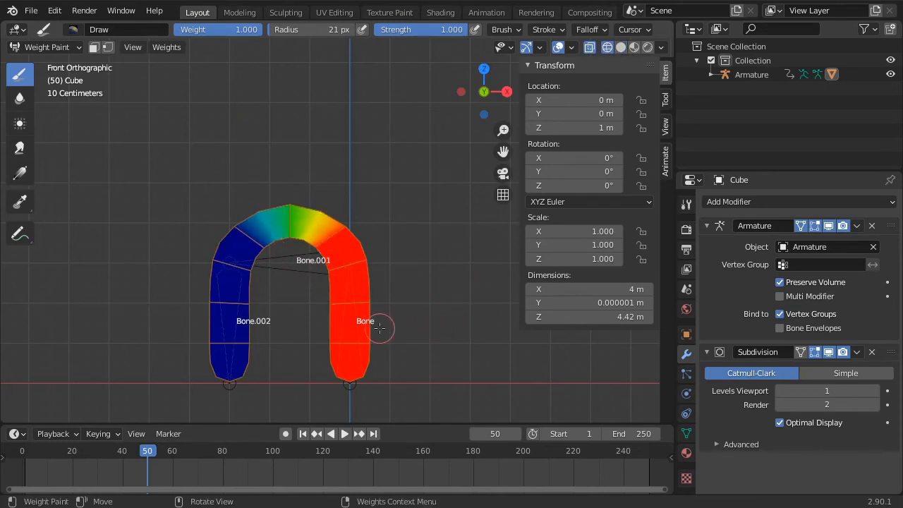
# Sample the Bone.001 vertex group at the top of the arch, then make Bone.002 the active group from its leg.
pyautogui.keyDown('shift'); pyautogui.rightClick(292, 224); pyautogui.keyUp('shift')
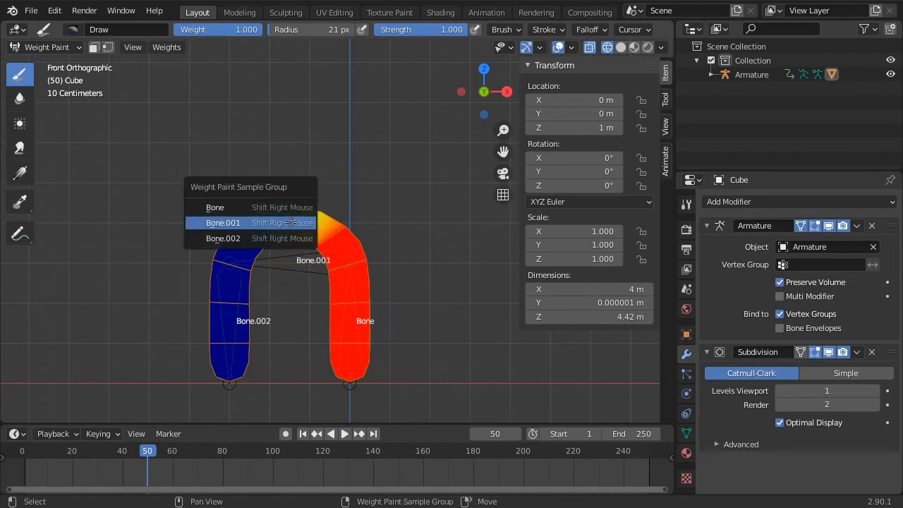
pyautogui.click(292, 223)
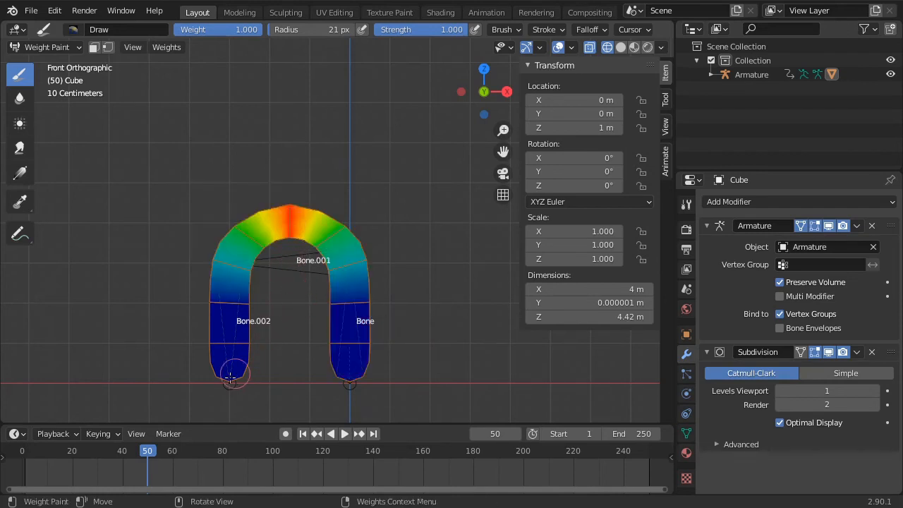
pyautogui.keyDown('shift'); pyautogui.rightClick(233, 330); pyautogui.keyUp('shift')
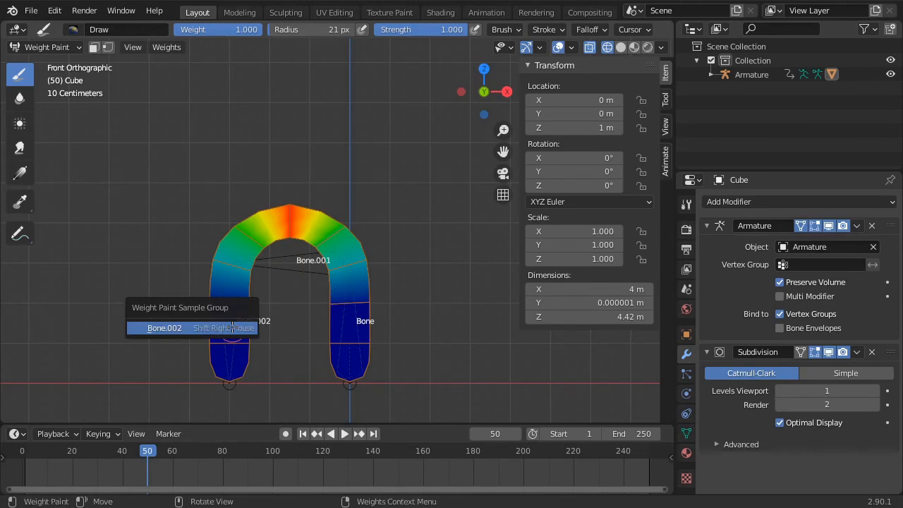
pyautogui.click(233, 328)
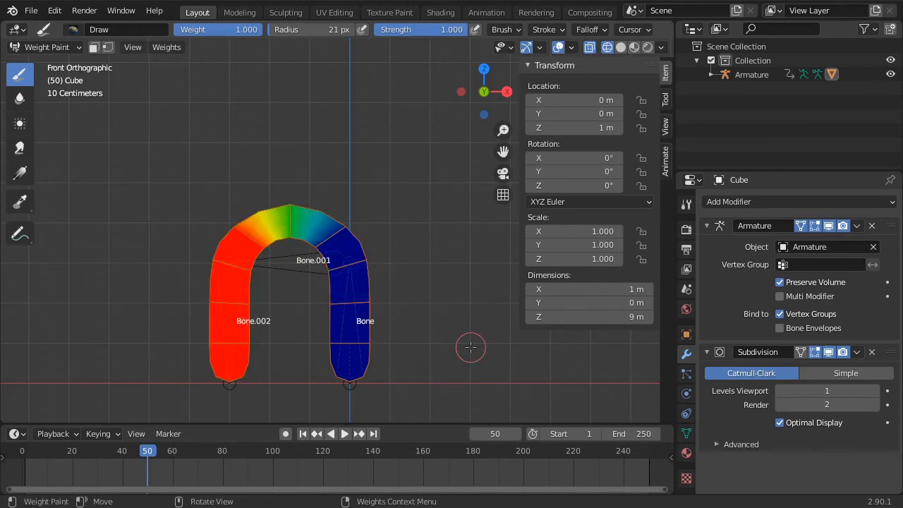
# Go back to frame 1 and try the Sample Weight tool along the middle of the straight column.
pyautogui.hotkey('shift', 'Left')
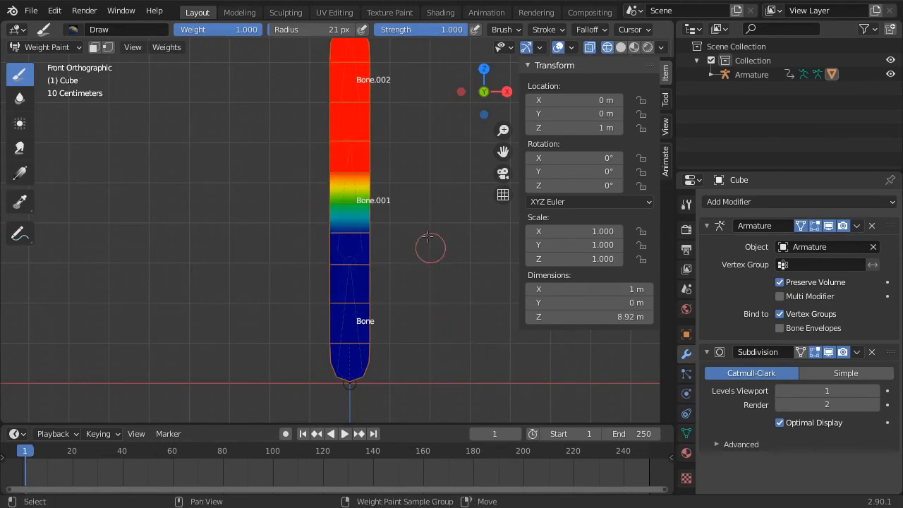
pyautogui.moveTo(424, 218)
pyautogui.keyDown('shift'); pyautogui.mouseDown(button='middle')
pyautogui.moveTo(409, 243)
pyautogui.moveTo(413, 236)
pyautogui.moveTo(426, 249)
pyautogui.mouseUp(button='middle'); pyautogui.keyUp('shift')
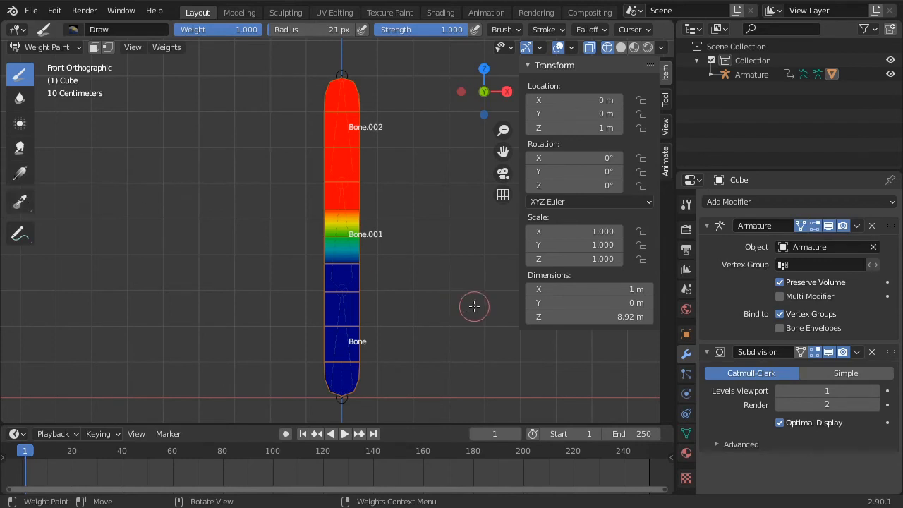
pyautogui.click(20, 203)
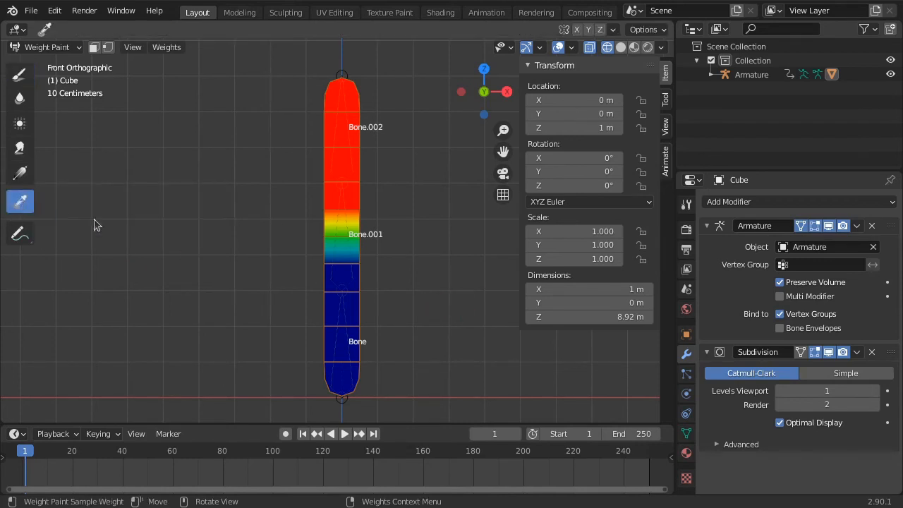
pyautogui.click(323, 234)
pyautogui.click(324, 208)
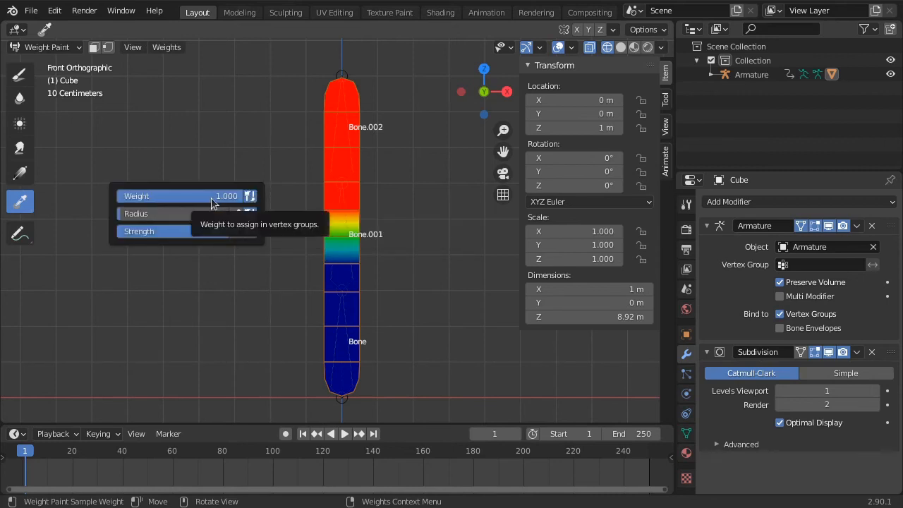
# Set the Draw brush weight to 0 and paint out the Bone.002 weights across the column's middle section around Bone.001.
pyautogui.click(26, 77)
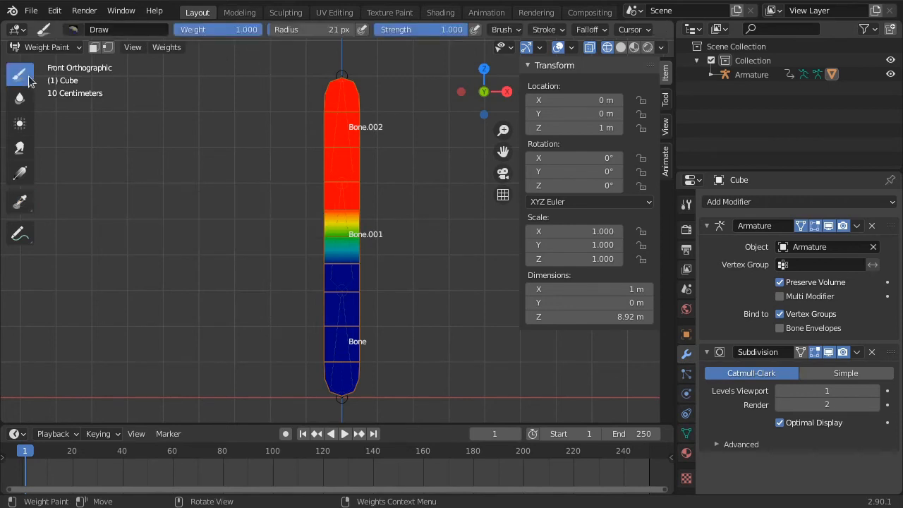
pyautogui.rightClick(310, 184)
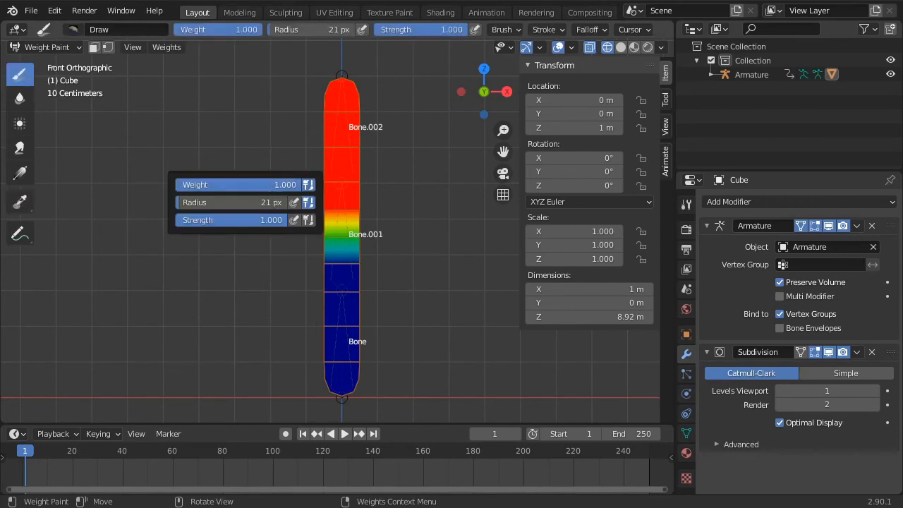
pyautogui.click(270, 184)
pyautogui.write('0')
pyautogui.press('Return')
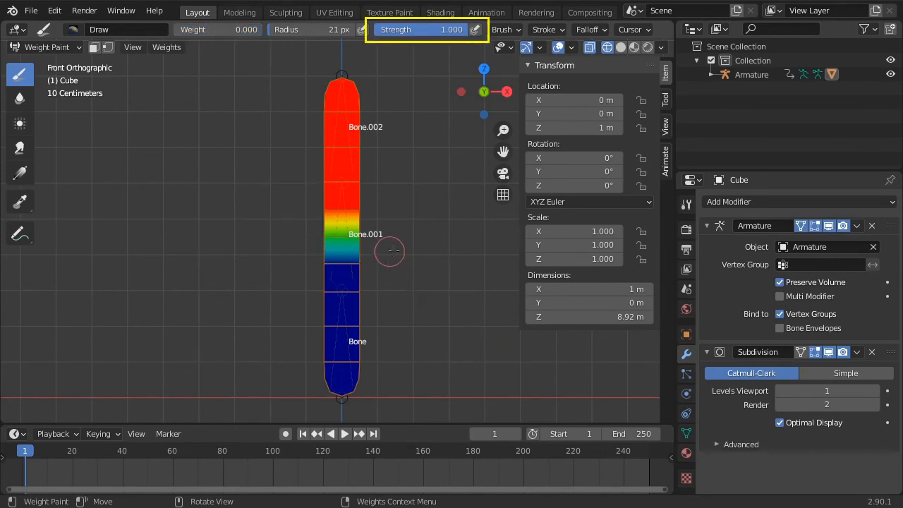
pyautogui.moveTo(389, 249)
pyautogui.mouseDown()
pyautogui.moveTo(325, 235)
pyautogui.moveTo(362, 224)
pyautogui.moveTo(319, 226)
pyautogui.moveTo(296, 212)
pyautogui.moveTo(398, 215)
pyautogui.moveTo(365, 206)
pyautogui.moveTo(330, 232)
pyautogui.moveTo(344, 213)
pyautogui.mouseUp()
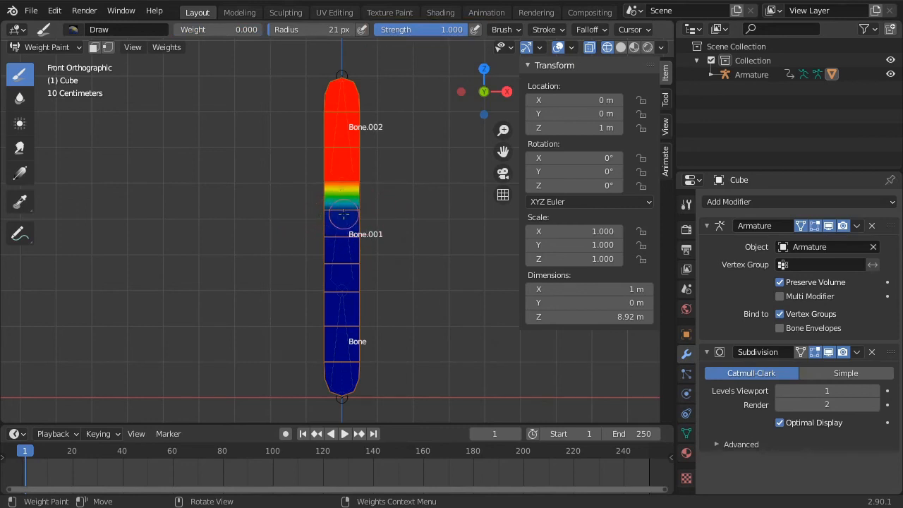
# Enlarge the brush radius to 60 px and paint the zero weight slightly higher, around the base of Bone.002.
pyautogui.press('f')
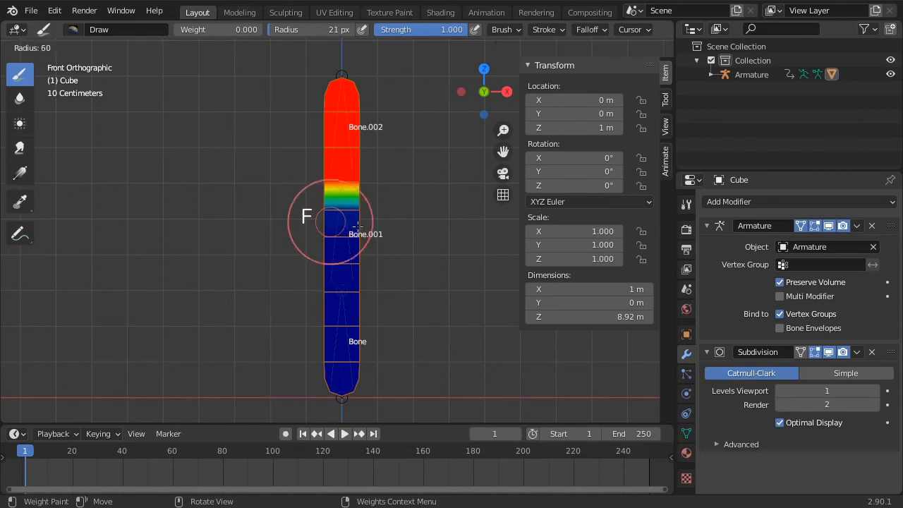
pyautogui.click(349, 219)
pyautogui.moveTo(349, 219)
pyautogui.mouseDown()
pyautogui.moveTo(323, 196)
pyautogui.moveTo(343, 176)
pyautogui.moveTo(353, 201)
pyautogui.mouseUp()
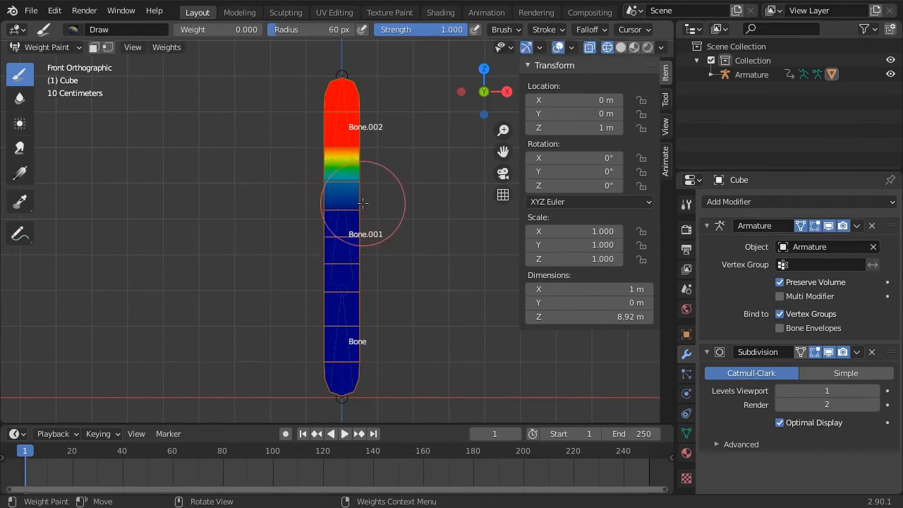
# Change the brush falloff curve to the constant preset and paint zero weight up along Bone.002 toward the column's tip.
pyautogui.click(590, 30)
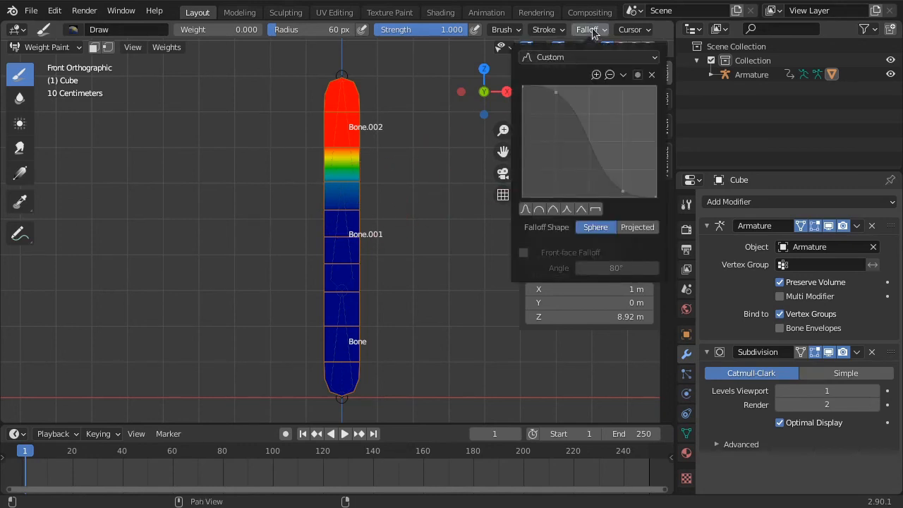
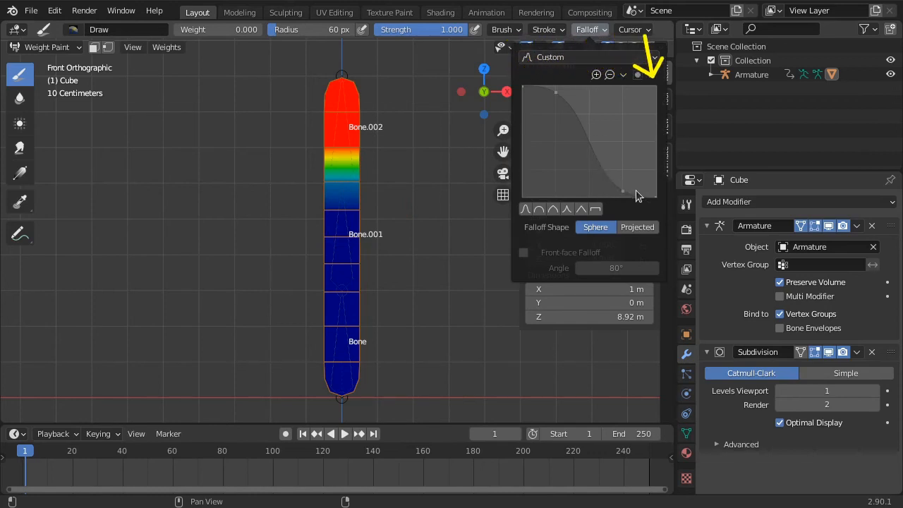
pyautogui.click(596, 210)
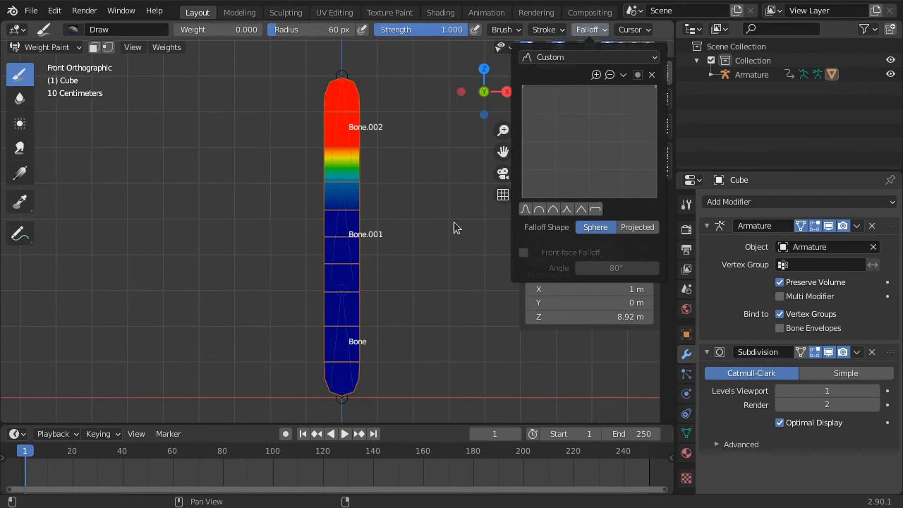
pyautogui.moveTo(383, 211)
pyautogui.mouseDown()
pyautogui.moveTo(307, 188)
pyautogui.moveTo(371, 179)
pyautogui.moveTo(363, 135)
pyautogui.mouseUp()
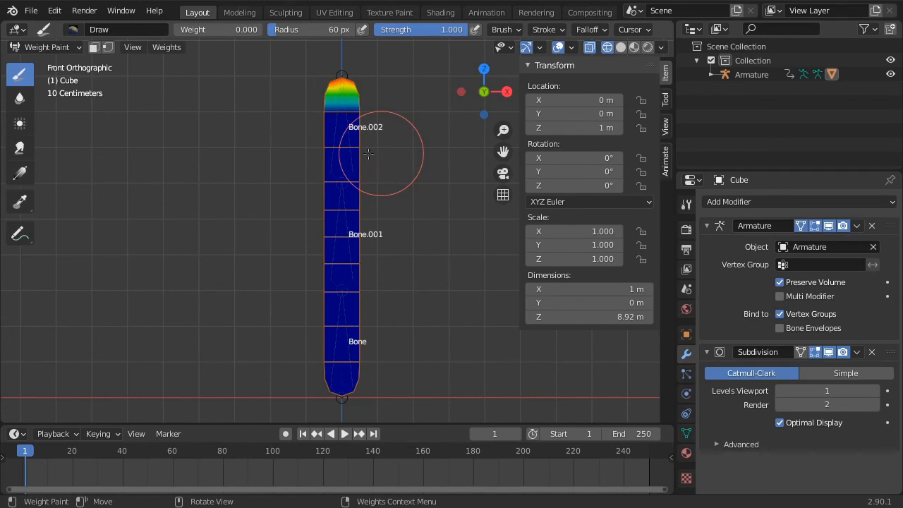
# Set the Draw brush weight to 1 and paint the column's upper half from Bone.002 down to Bone.001.
pyautogui.rightClick(252, 169)
pyautogui.click(201, 171)
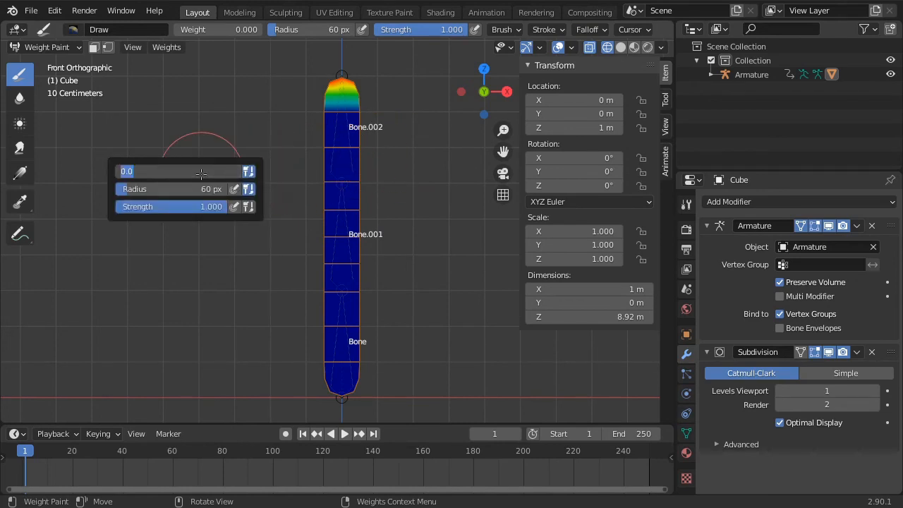
pyautogui.write('1')
pyautogui.press('Return')
pyautogui.moveTo(459, 162)
pyautogui.mouseDown()
pyautogui.moveTo(339, 96)
pyautogui.moveTo(288, 164)
pyautogui.moveTo(339, 196)
pyautogui.mouseUp()
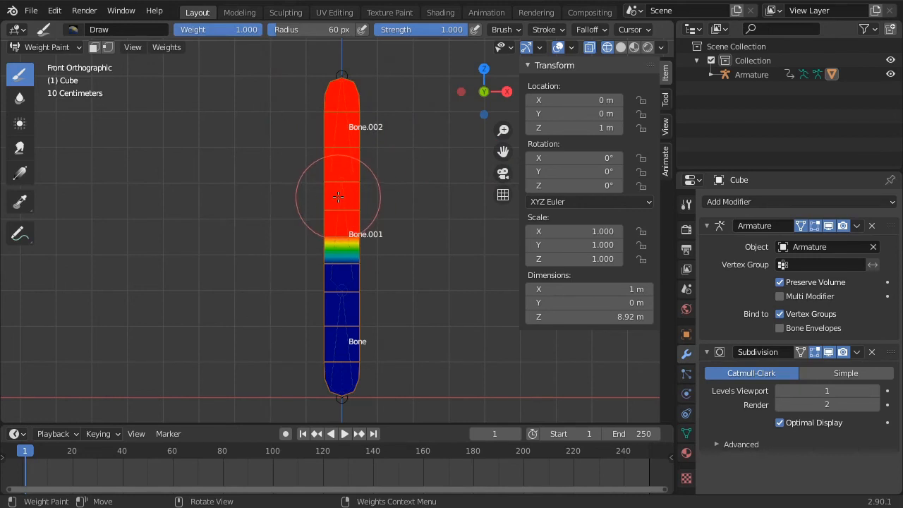
# Try the Blur brush over the weight transition around Bone.001 and undo the blurring.
pyautogui.click(20, 97)
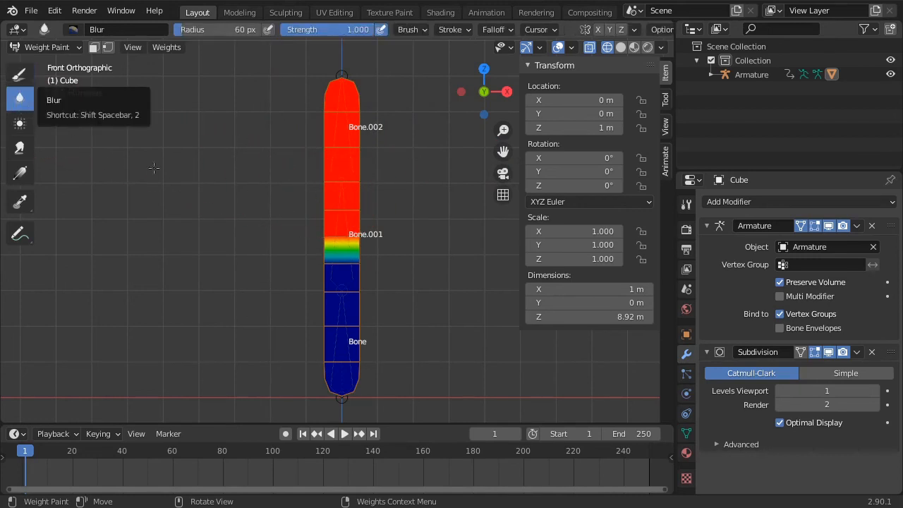
pyautogui.moveTo(385, 256)
pyautogui.mouseDown()
pyautogui.moveTo(319, 257)
pyautogui.moveTo(304, 233)
pyautogui.moveTo(359, 232)
pyautogui.moveTo(352, 220)
pyautogui.moveTo(363, 218)
pyautogui.moveTo(359, 195)
pyautogui.moveTo(310, 195)
pyautogui.mouseUp()
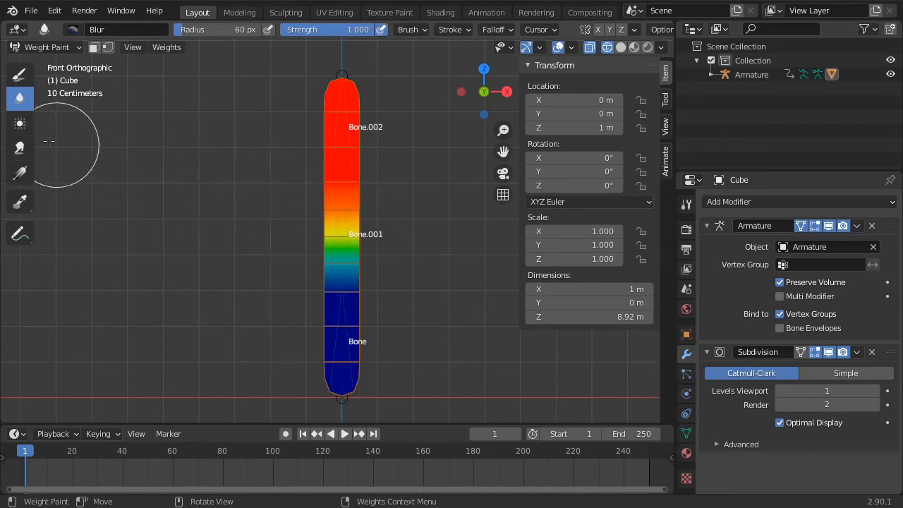
pyautogui.click(20, 123)
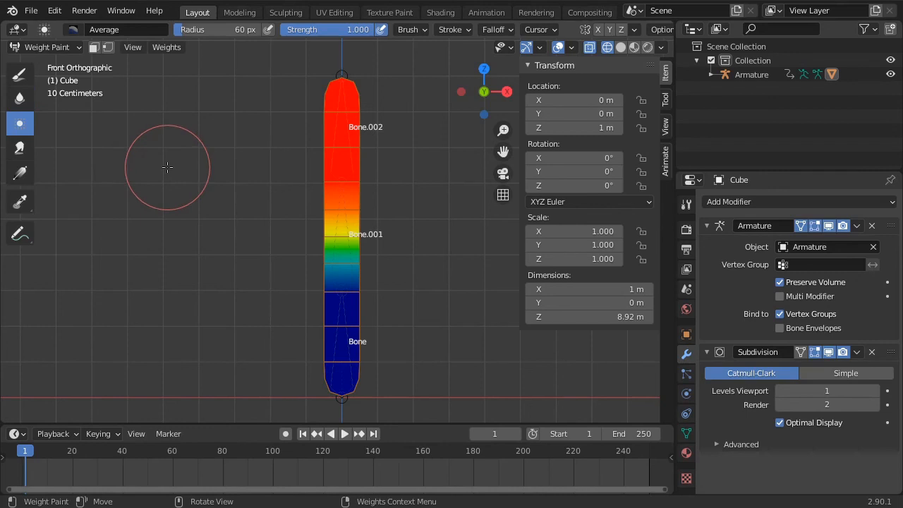
pyautogui.hotkey('ctrl', 'z')
pyautogui.hotkey('ctrl', 'z')
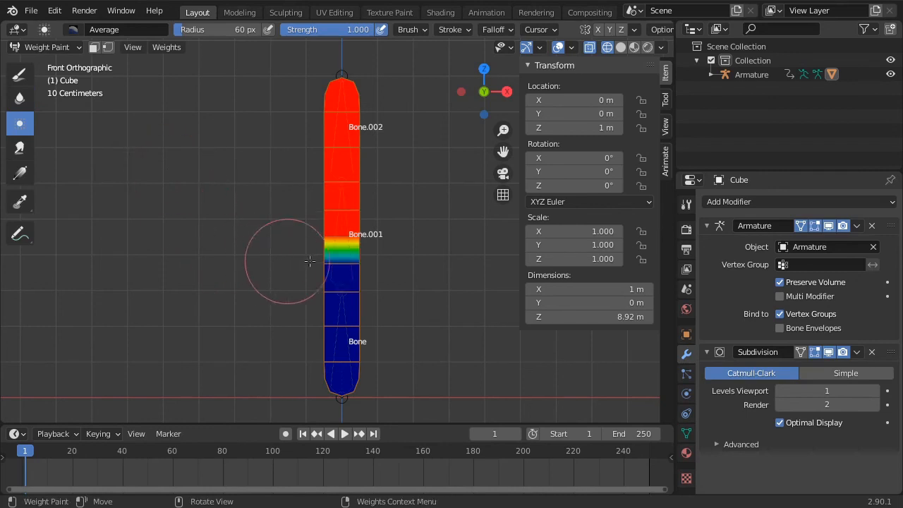
# Enlarge the Average brush radius to 105 px, try averaging the weights around Bone.001, and undo it.
pyautogui.press('f')
pyautogui.click(402, 256)
pyautogui.moveTo(360, 258)
pyautogui.mouseDown()
pyautogui.moveTo(339, 230)
pyautogui.moveTo(339, 211)
pyautogui.moveTo(328, 252)
pyautogui.mouseUp()
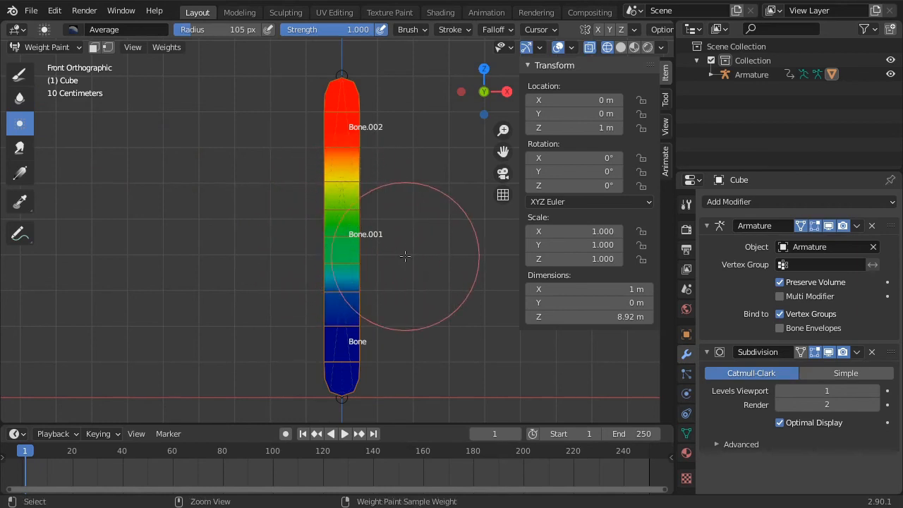
pyautogui.hotkey('ctrl', 'z')
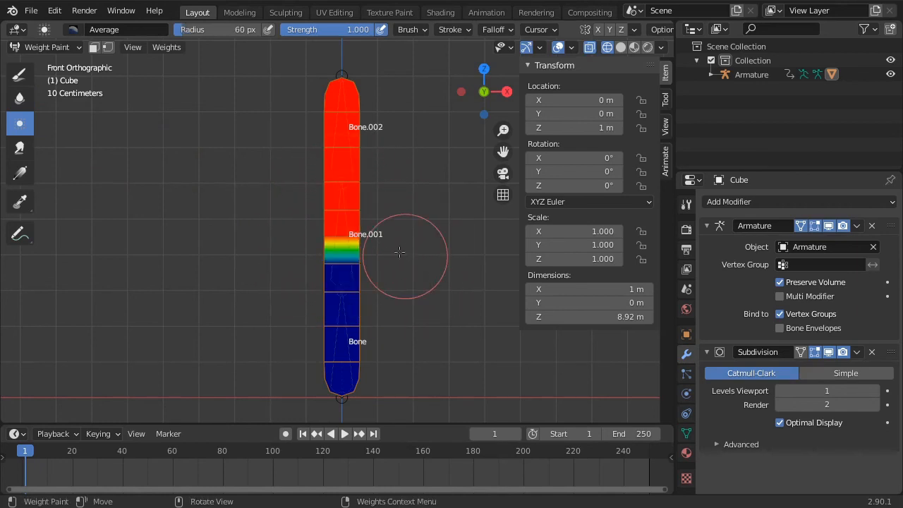
# Smear the Bone.002 weights upward along the column, undo the long stroke, and smear a shorter stretch above Bone.001.
pyautogui.click(20, 147)
pyautogui.moveTo(346, 212)
pyautogui.mouseDown()
pyautogui.moveTo(353, 339)
pyautogui.moveTo(343, 129)
pyautogui.mouseUp()
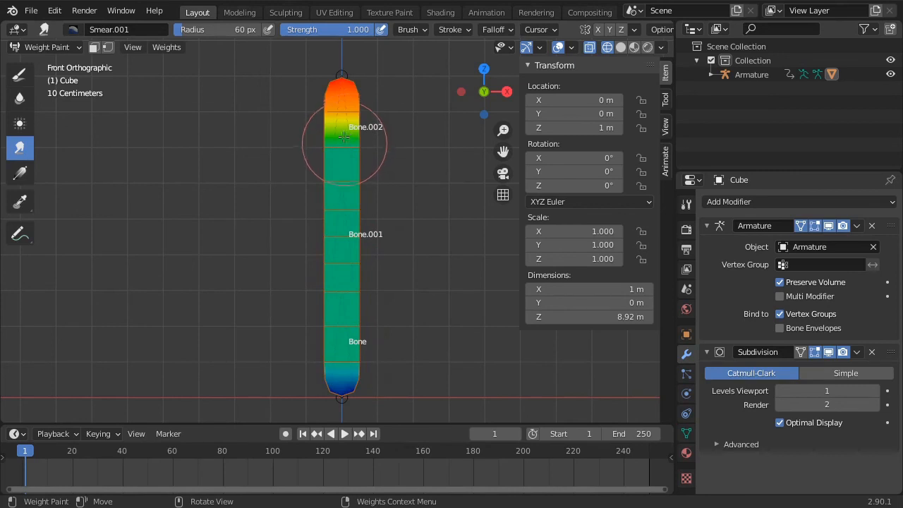
pyautogui.hotkey('ctrl', 'z')
pyautogui.moveTo(343, 232)
pyautogui.mouseDown()
pyautogui.moveTo(361, 318)
pyautogui.moveTo(343, 362)
pyautogui.moveTo(347, 177)
pyautogui.mouseUp()
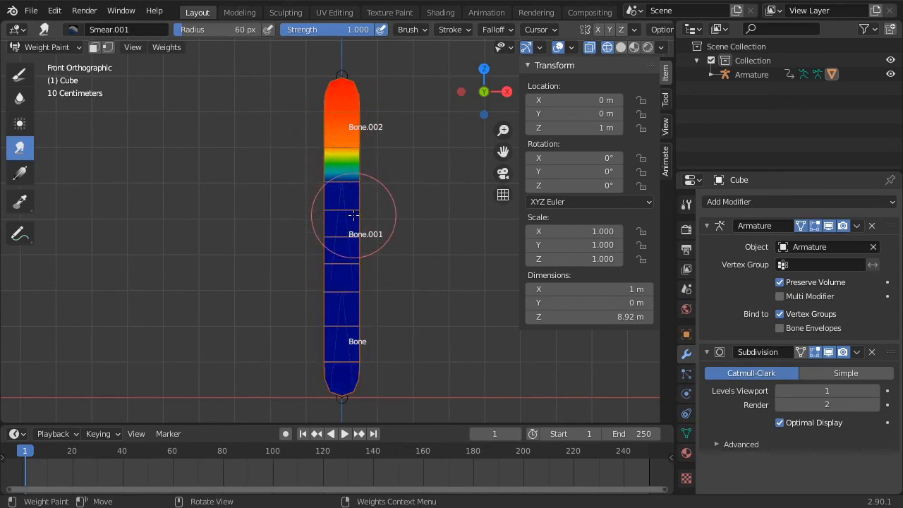
# Apply a linear weight gradient at weight 1 beside the column from Bone.002 down to Bone.
pyautogui.click(14, 175)
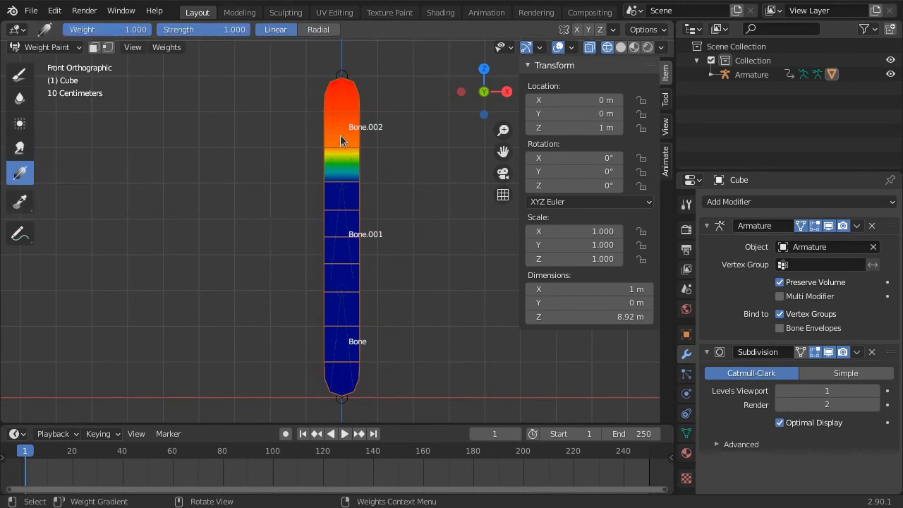
pyautogui.moveTo(315, 113); pyautogui.dragTo(317, 357)
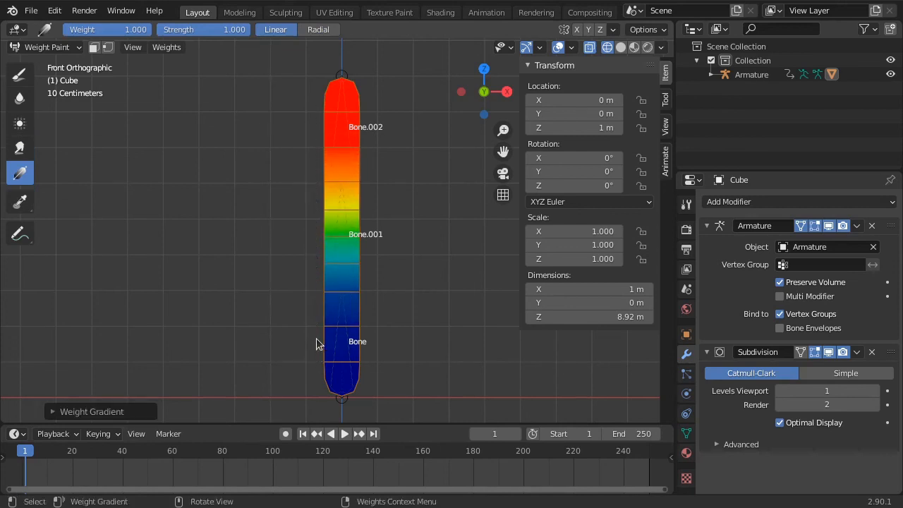
# Set the brush falloff to the constant preset and apply upward gradients from the column's base, a short one at weight 1 and a long one at weight 0.
pyautogui.click(19, 75)
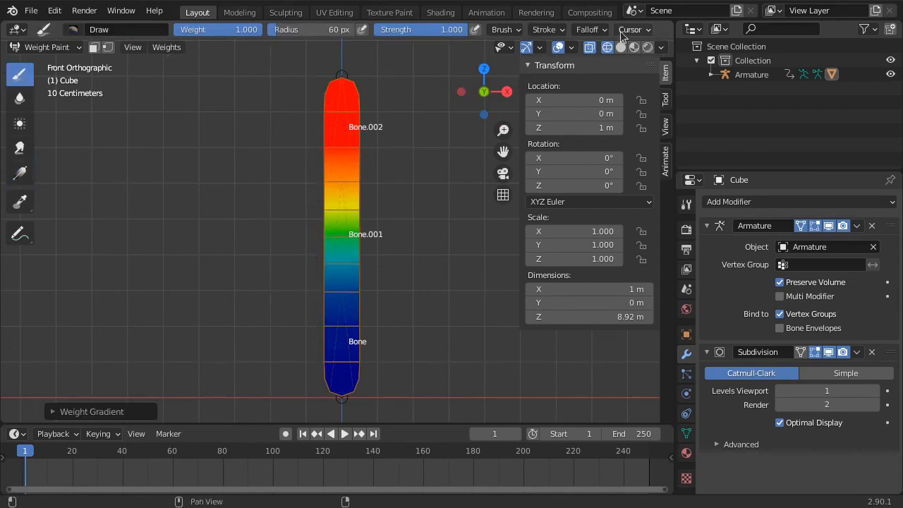
pyautogui.click(589, 30)
pyautogui.click(525, 209)
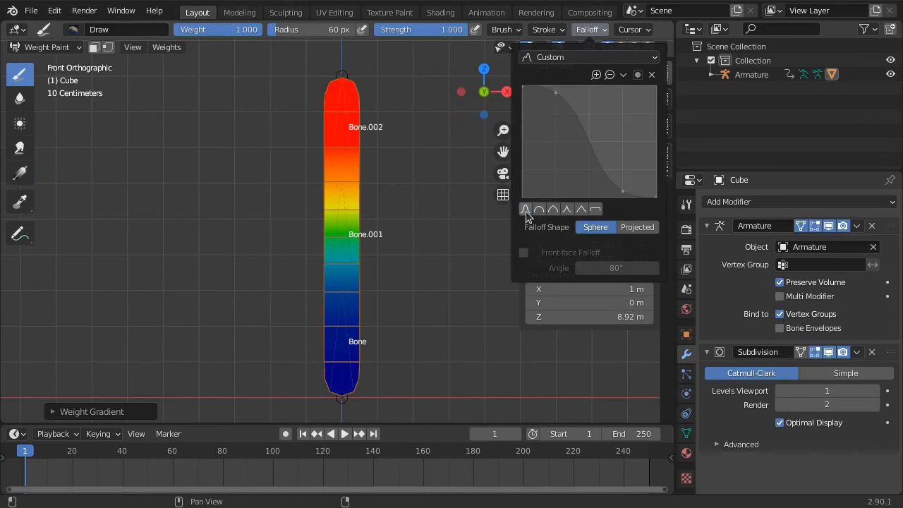
pyautogui.click(595, 209)
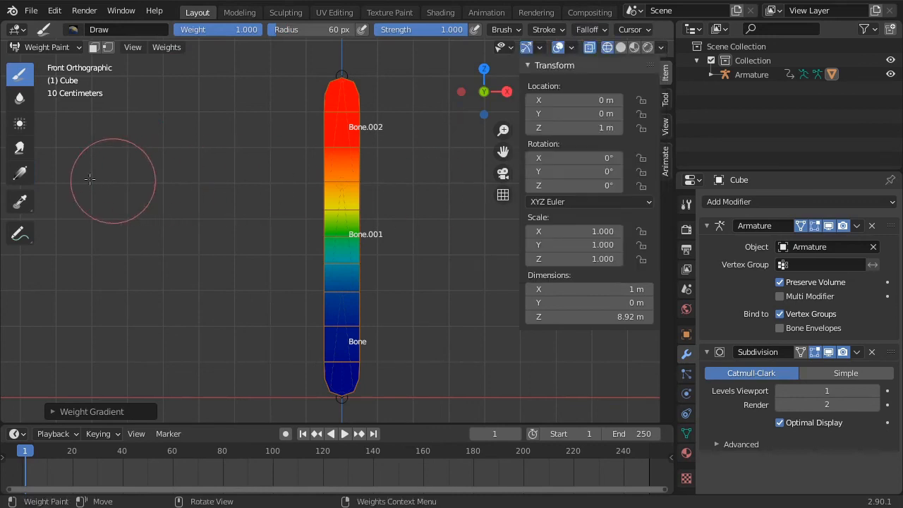
pyautogui.click(19, 173)
pyautogui.moveTo(297, 360); pyautogui.dragTo(294, 289)
pyautogui.moveTo(127, 29); pyautogui.dragTo(67, 29)
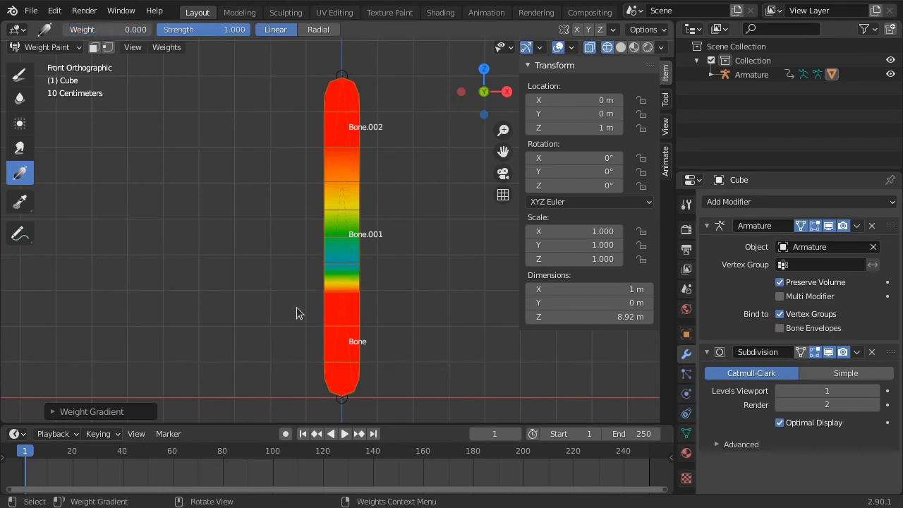
pyautogui.moveTo(301, 369); pyautogui.dragTo(292, 144)
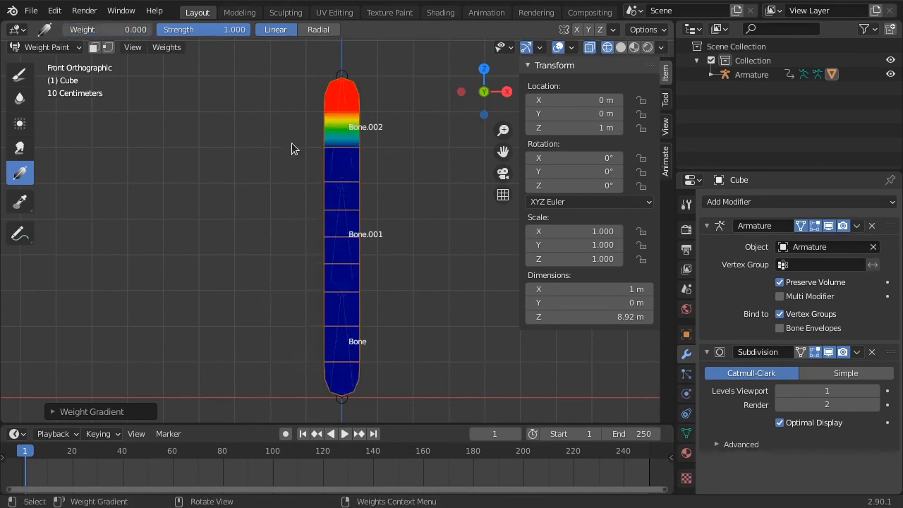
# Restore the smooth brush falloff preset and apply a weight 0 gradient from the column's tip down below Bone.001.
pyautogui.click(20, 73)
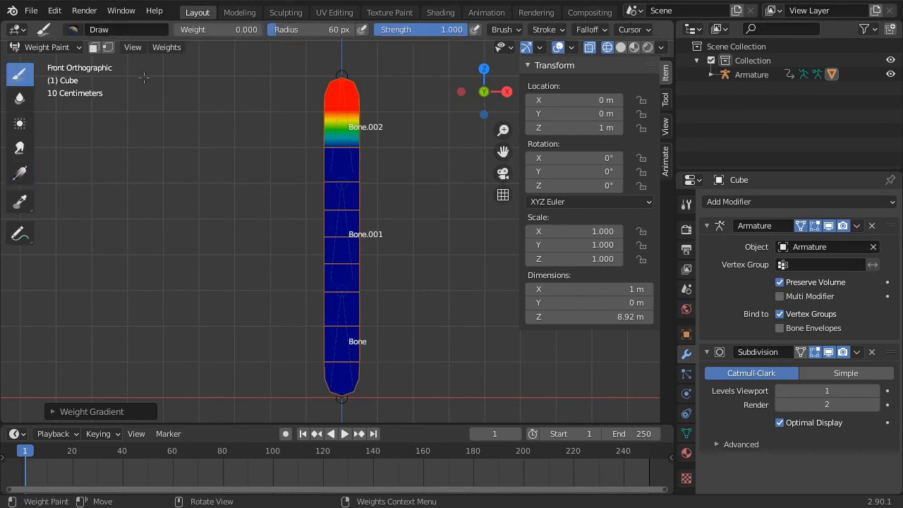
pyautogui.click(605, 31)
pyautogui.click(552, 210)
pyautogui.click(20, 173)
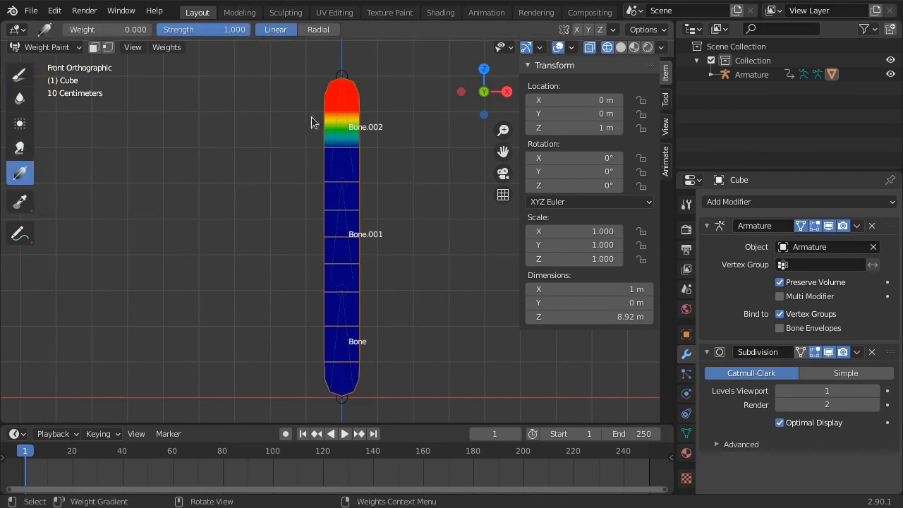
pyautogui.moveTo(306, 93); pyautogui.dragTo(305, 290)
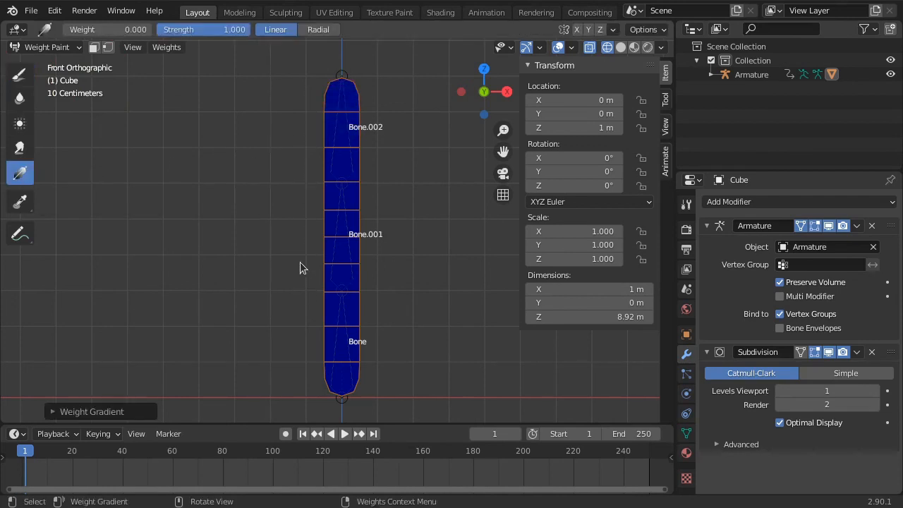
# Set the gradient weight to 1, try a smooth gradient from the column's tip down to Bone, and undo it.
pyautogui.moveTo(75, 31); pyautogui.dragTo(156, 31)
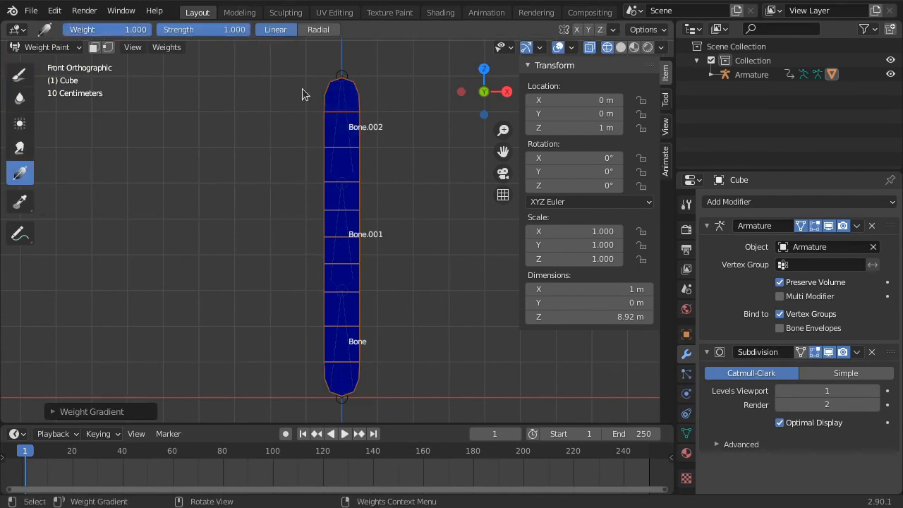
pyautogui.moveTo(302, 93)
pyautogui.mouseDown()
pyautogui.moveTo(313, 271)
pyautogui.moveTo(297, 329)
pyautogui.mouseUp()
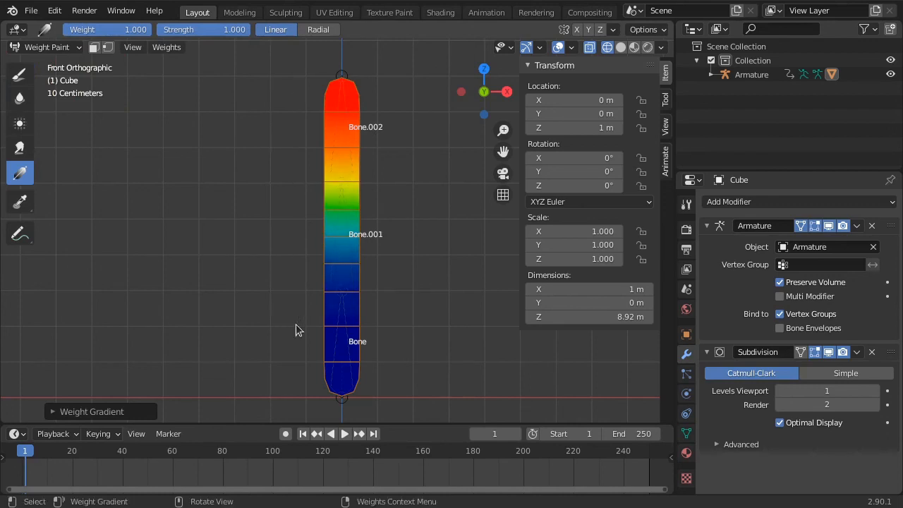
pyautogui.hotkey('ctrl', 'z')
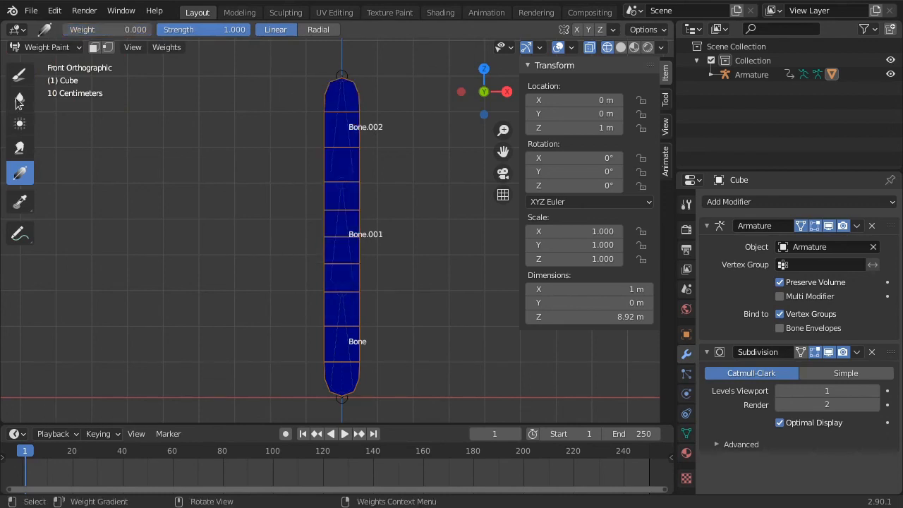
# Set the brush falloff to the constant preset and apply a weight 1 gradient from the column's tip down to just above Bone.
pyautogui.click(19, 73)
pyautogui.click(588, 29)
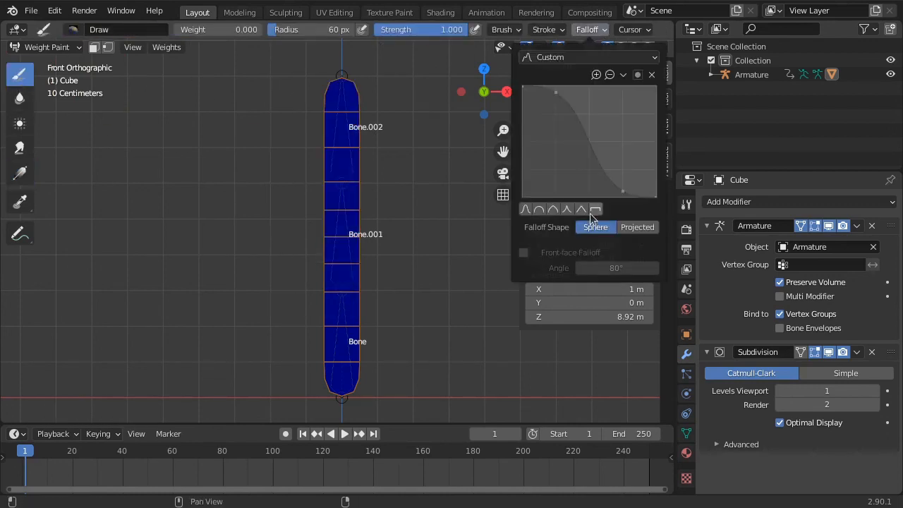
pyautogui.click(20, 174)
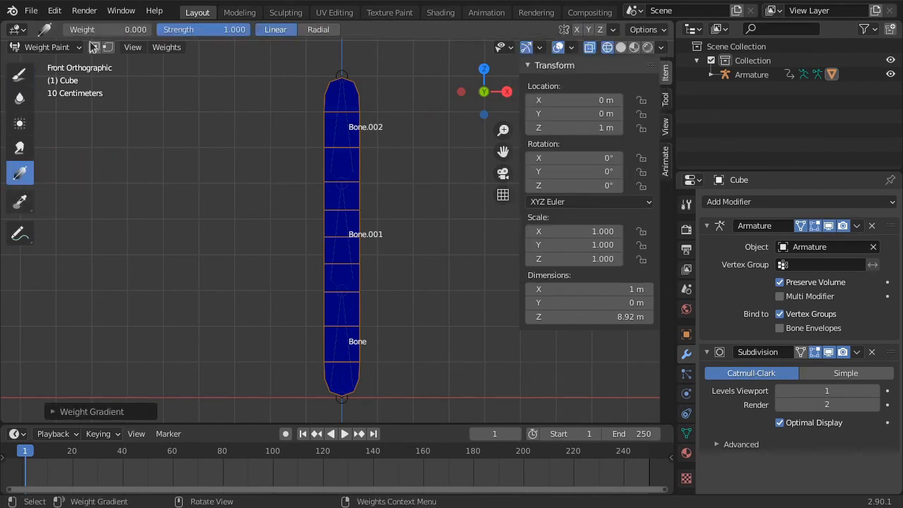
pyautogui.moveTo(308, 80); pyautogui.dragTo(303, 313)
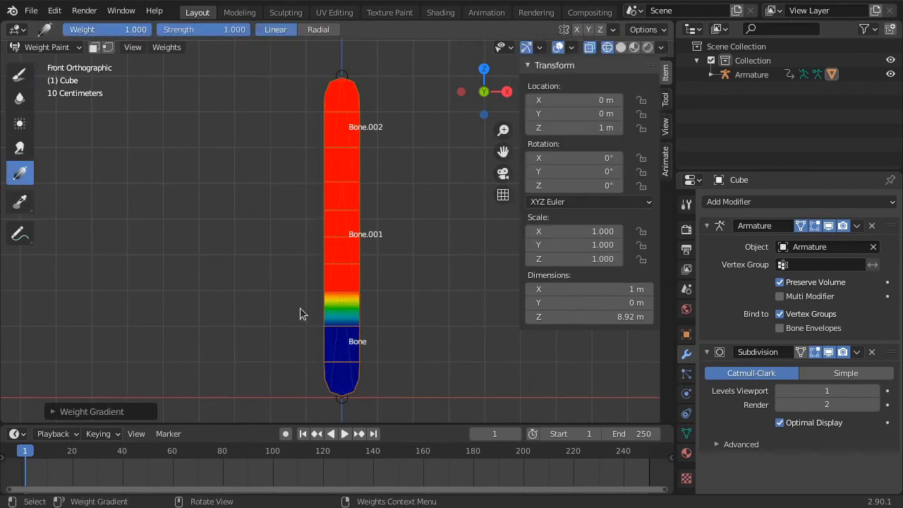
# Turn on vertex selection masking and box-select the vertices around Bone.001, from the base of Bone.002 to the top of Bone.
pyautogui.click(108, 48)
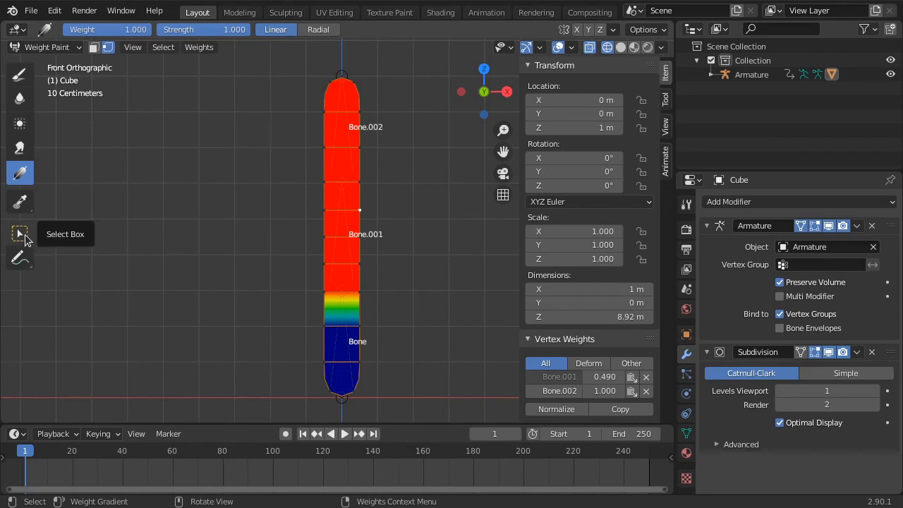
pyautogui.click(20, 234)
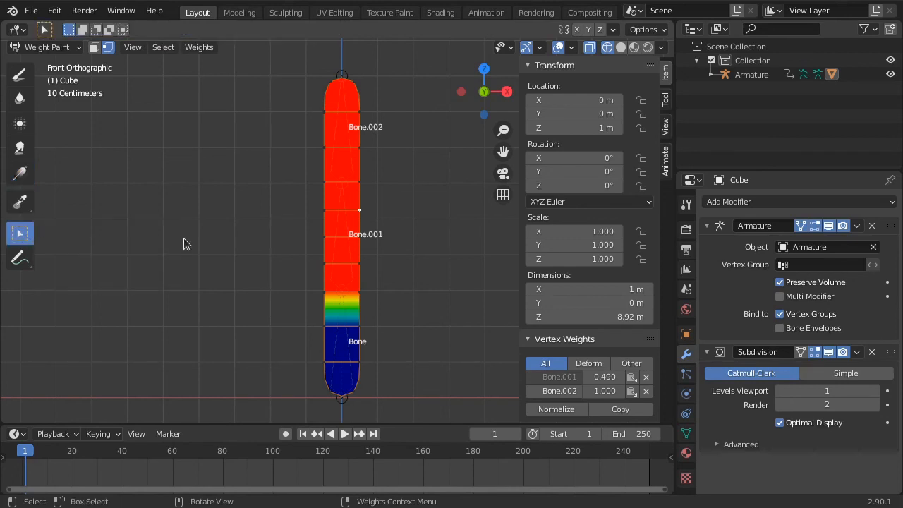
pyautogui.moveTo(297, 167); pyautogui.dragTo(431, 344)
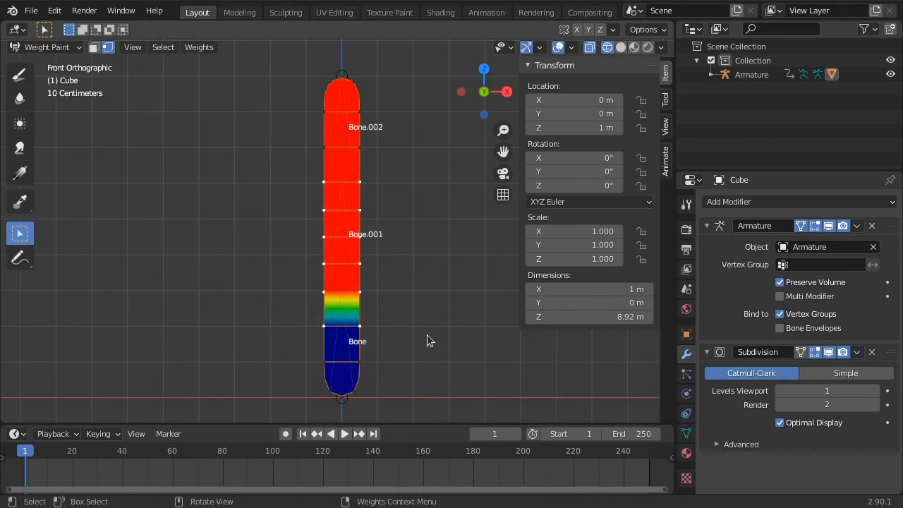
# Set the Draw brush weight to 0 and paint over the selected vertices in the lower part of Bone.001.
pyautogui.click(25, 79)
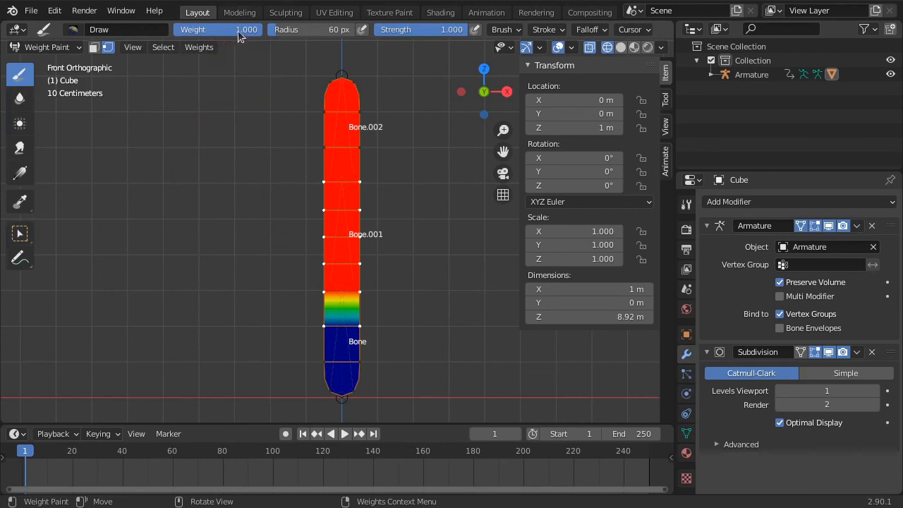
pyautogui.moveTo(244, 29); pyautogui.dragTo(177, 52)
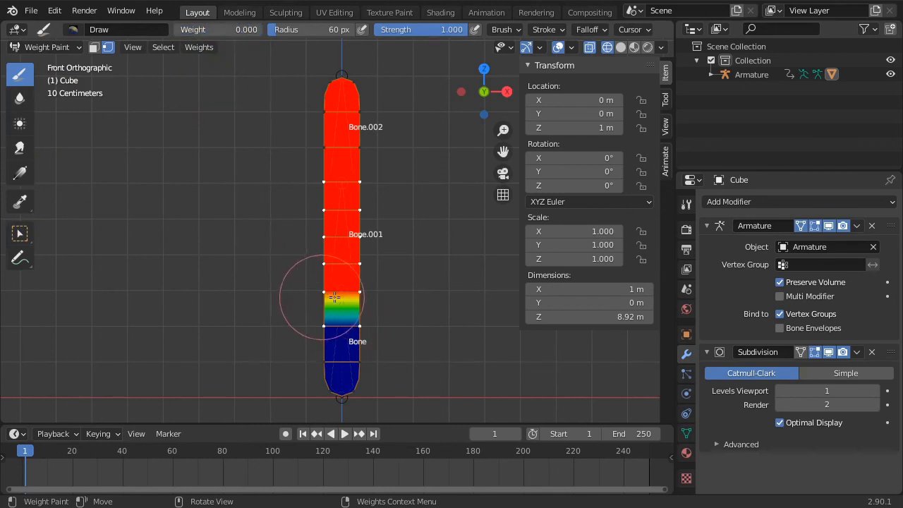
pyautogui.moveTo(303, 280); pyautogui.dragTo(315, 263)
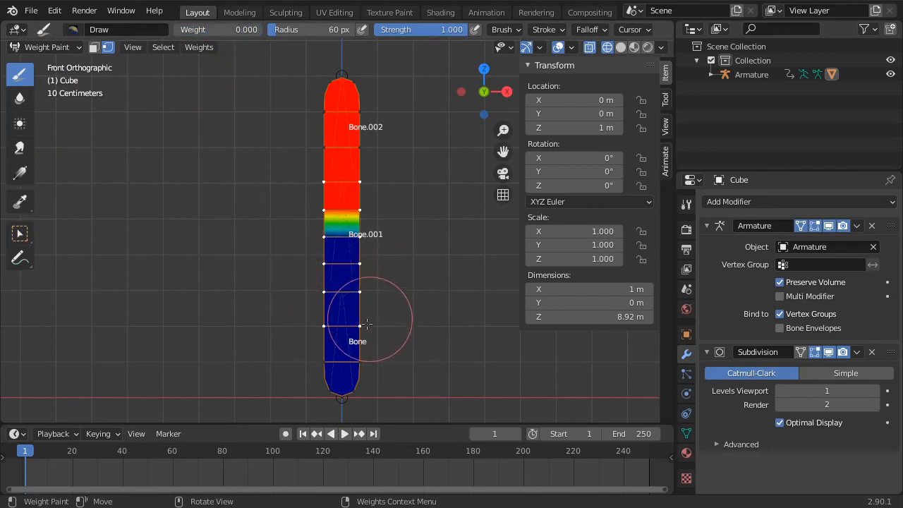
# Fill all the selected vertices with the brush's zero weight using Set Weight, and switch to the Blur brush.
pyautogui.click(200, 48)
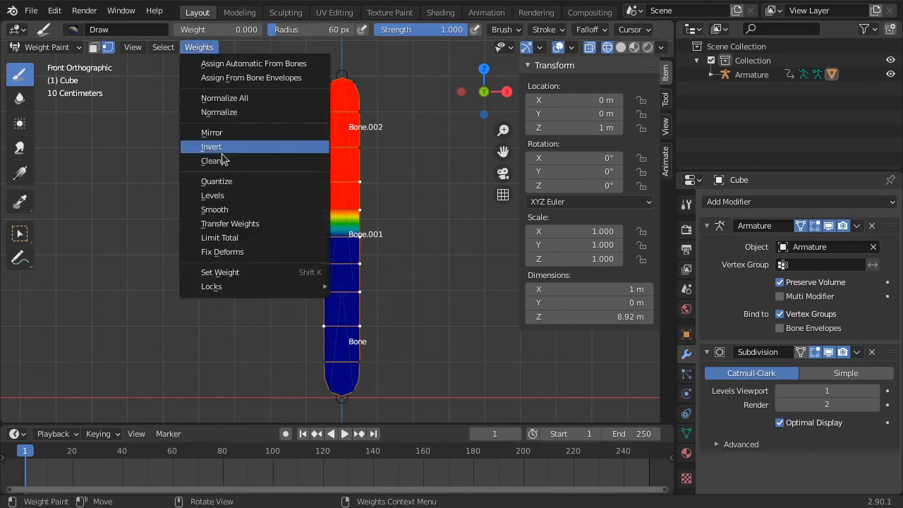
pyautogui.click(235, 272)
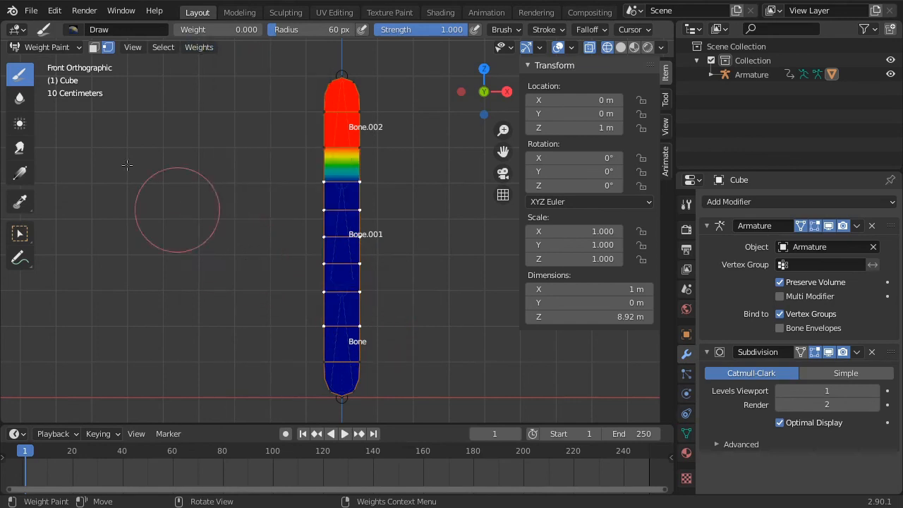
pyautogui.click(19, 97)
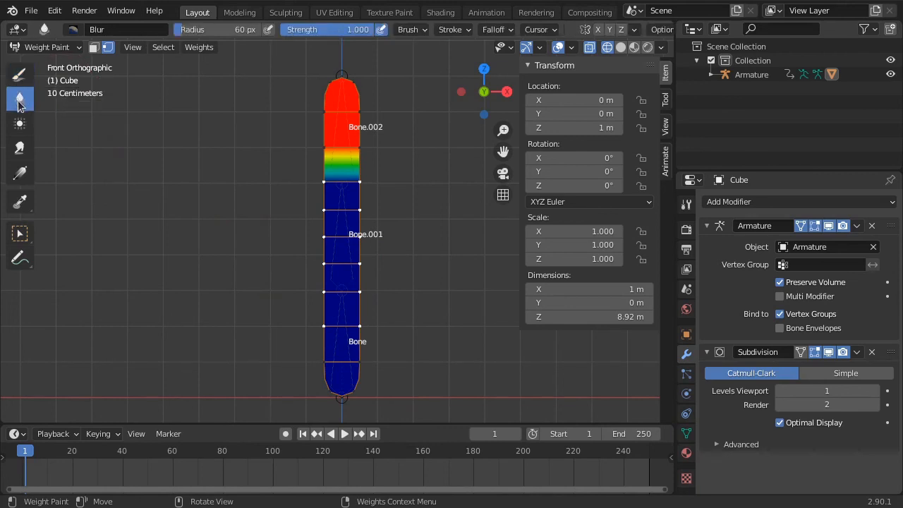
# Go to frame 55, blur the Bone.002 weights across the bent section, and make the Bone.001 vertex group active.
pyautogui.moveTo(27, 457); pyautogui.dragTo(160, 459)
pyautogui.moveTo(227, 289)
pyautogui.mouseDown()
pyautogui.moveTo(248, 310)
pyautogui.moveTo(272, 311)
pyautogui.moveTo(252, 267)
pyautogui.moveTo(288, 265)
pyautogui.moveTo(284, 292)
pyautogui.moveTo(264, 306)
pyautogui.moveTo(299, 285)
pyautogui.moveTo(300, 293)
pyautogui.mouseUp()
pyautogui.keyDown('shift'); pyautogui.rightClick(301, 292); pyautogui.keyUp('shift')
pyautogui.click(301, 293)
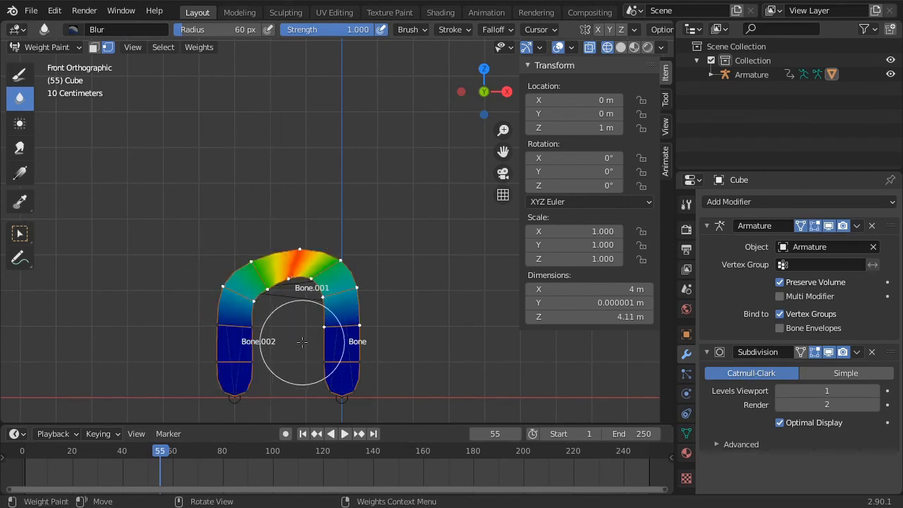
# Make the Bone vertex group active and blur its weights along the bend above Bone, setting the brush radius to 49 px.
pyautogui.keyDown('shift'); pyautogui.rightClick(340, 344); pyautogui.keyUp('shift')
pyautogui.click(335, 329)
pyautogui.moveTo(350, 268)
pyautogui.mouseDown()
pyautogui.moveTo(307, 295)
pyautogui.moveTo(314, 285)
pyautogui.moveTo(309, 298)
pyautogui.moveTo(328, 263)
pyautogui.moveTo(338, 279)
pyautogui.moveTo(299, 314)
pyautogui.mouseUp()
pyautogui.press('f')
pyautogui.click(353, 281)
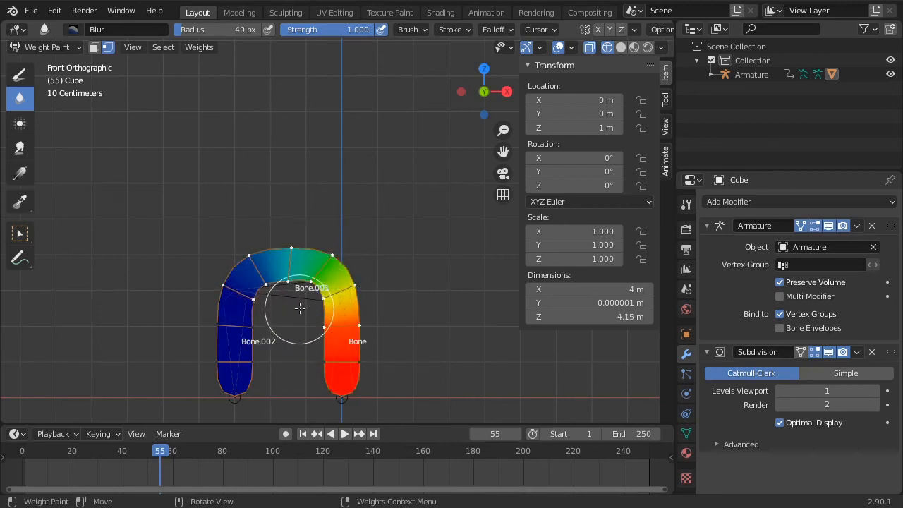
# Using the Draw brush at weight 0 and strength 0.185, reduce the Bone.002 group's influence on the bend just above Bone.
pyautogui.click(20, 73)
pyautogui.keyDown('shift'); pyautogui.rightClick(214, 338); pyautogui.keyUp('shift')
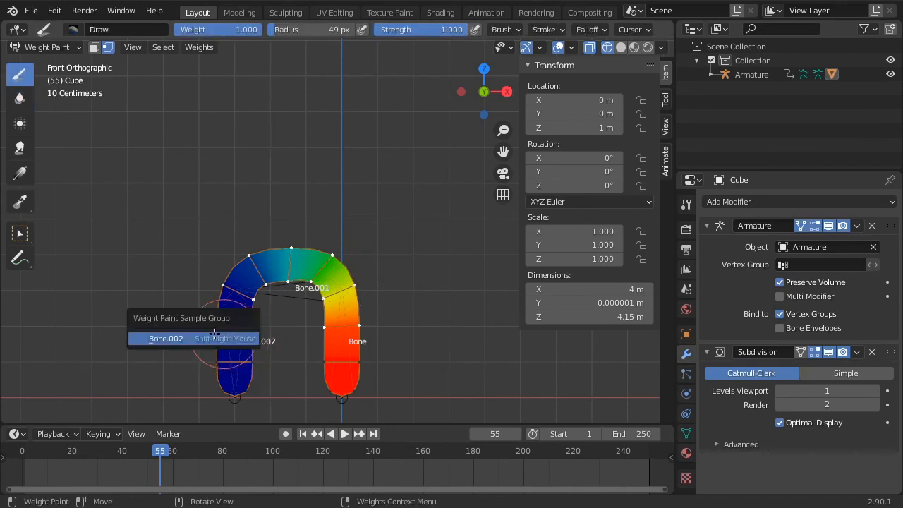
pyautogui.click(166, 339)
pyautogui.moveTo(247, 29); pyautogui.dragTo(175, 29)
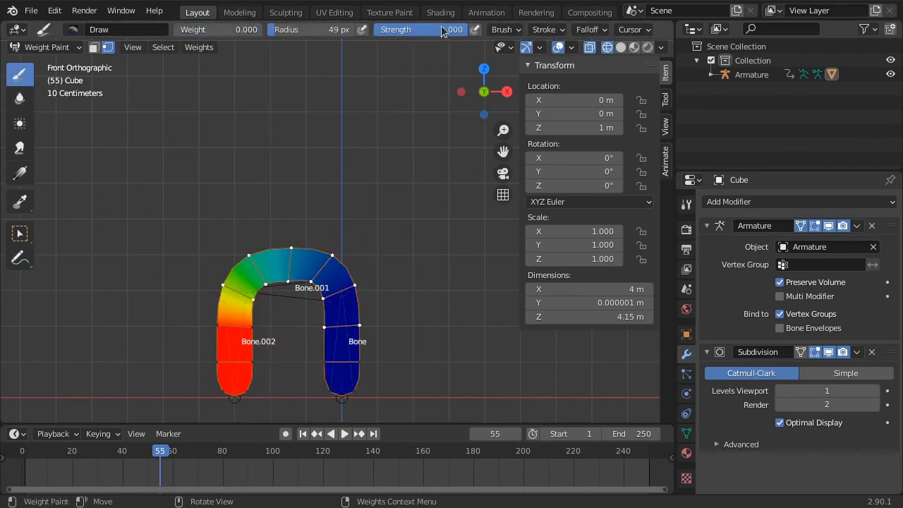
pyautogui.moveTo(393, 30); pyautogui.dragTo(391, 29)
pyautogui.moveTo(341, 293); pyautogui.dragTo(342, 281)
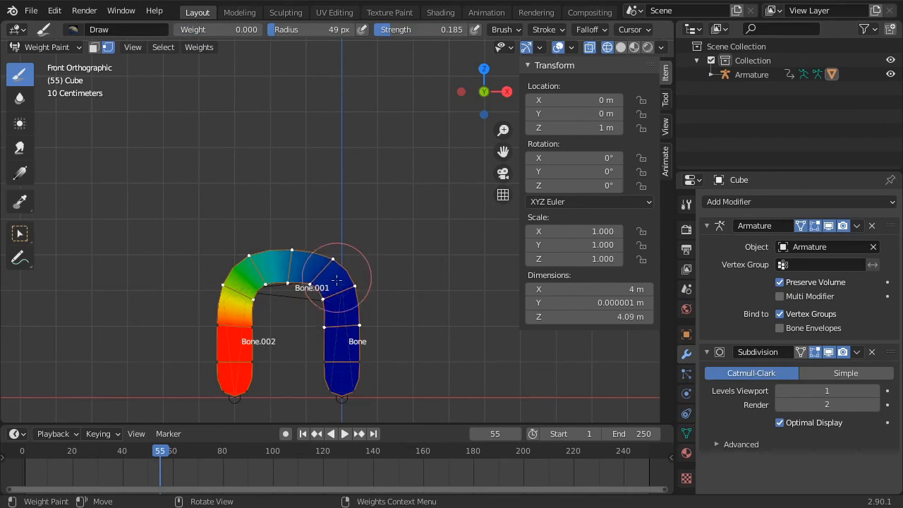
pyautogui.press('f')
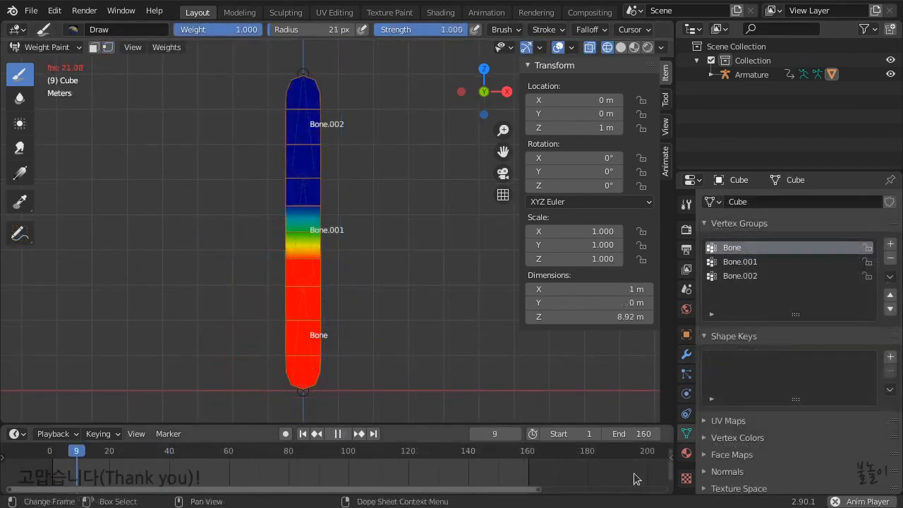